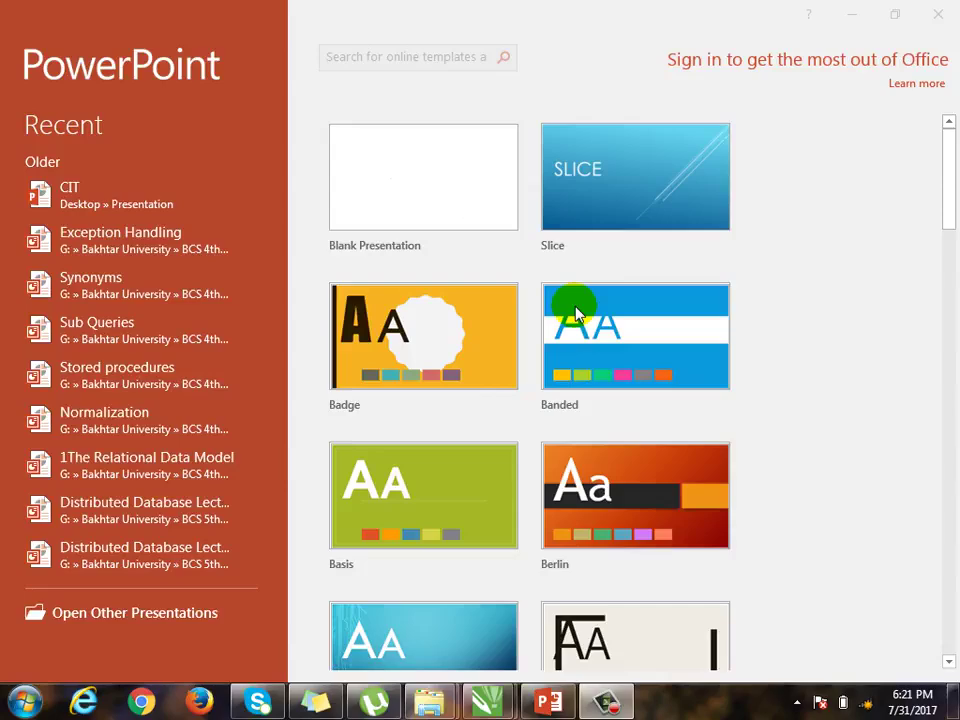
Launch Notepad with Win+R and move its window toward the screen centre.
key(super+r)
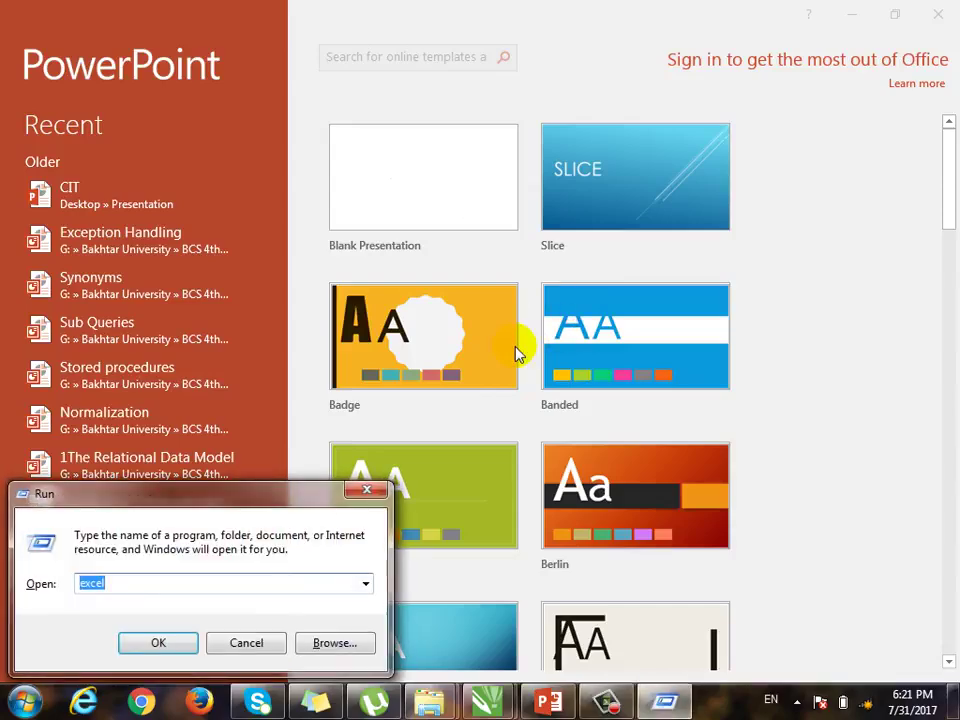
text(notepad)
key(Return)
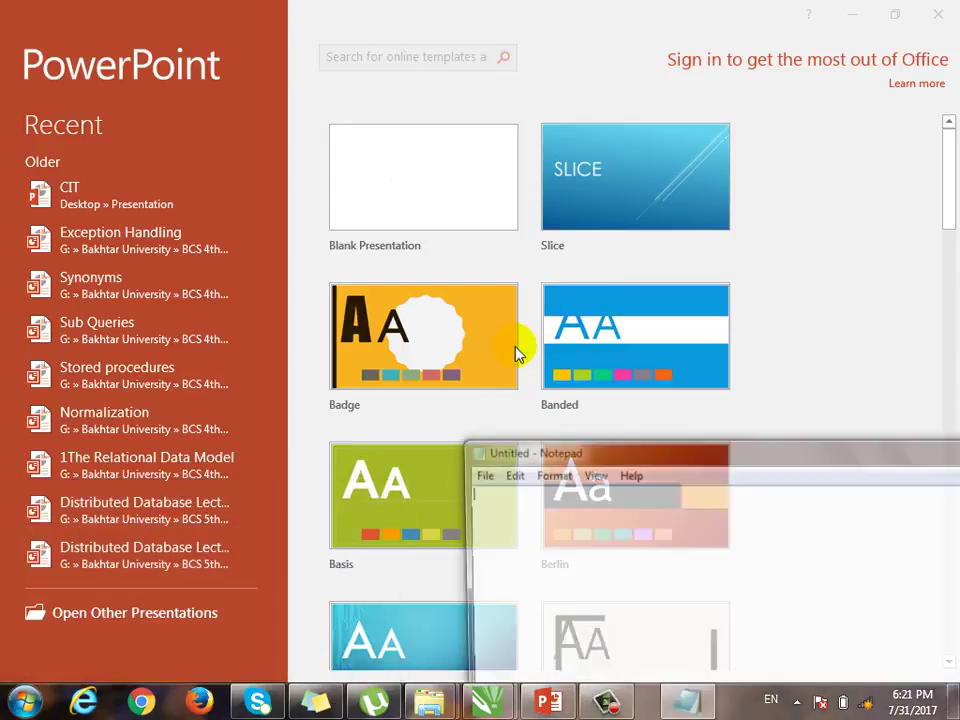
drag(774, 452, 416, 140)
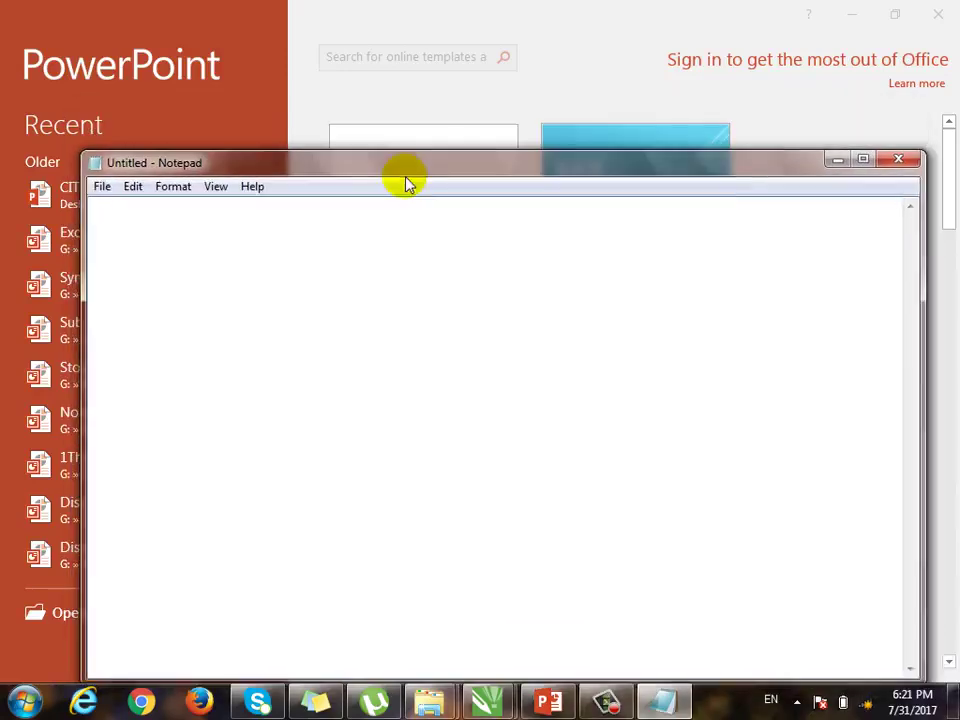
Type the heading 'MS Power Point 2016' and start a new line.
text(Ms)
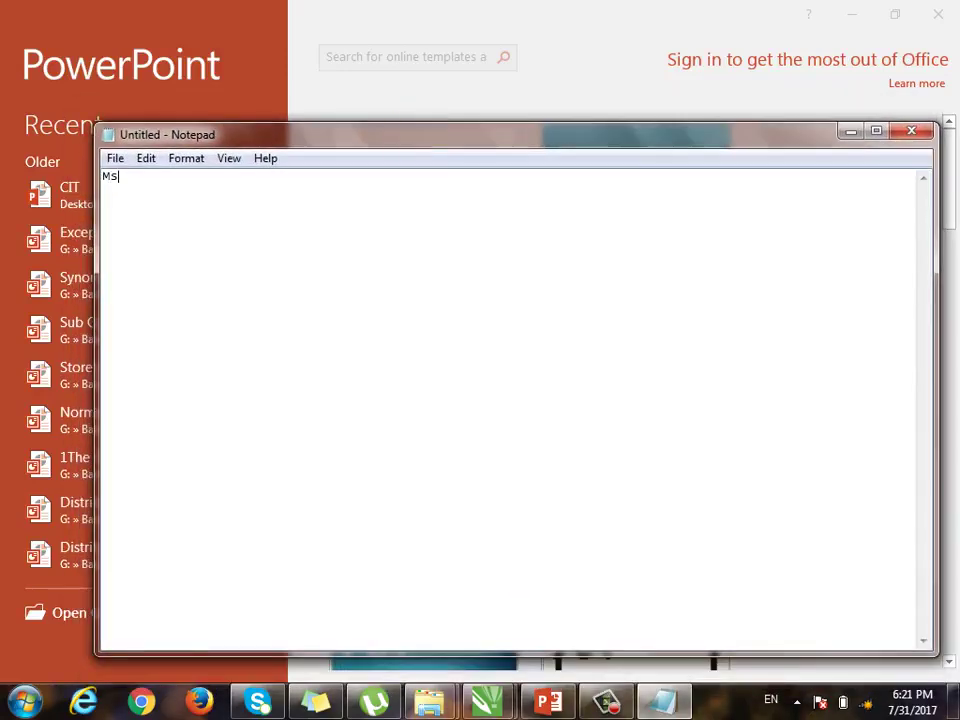
key(BackSpace)
text(S POwer )
text(Point 20)
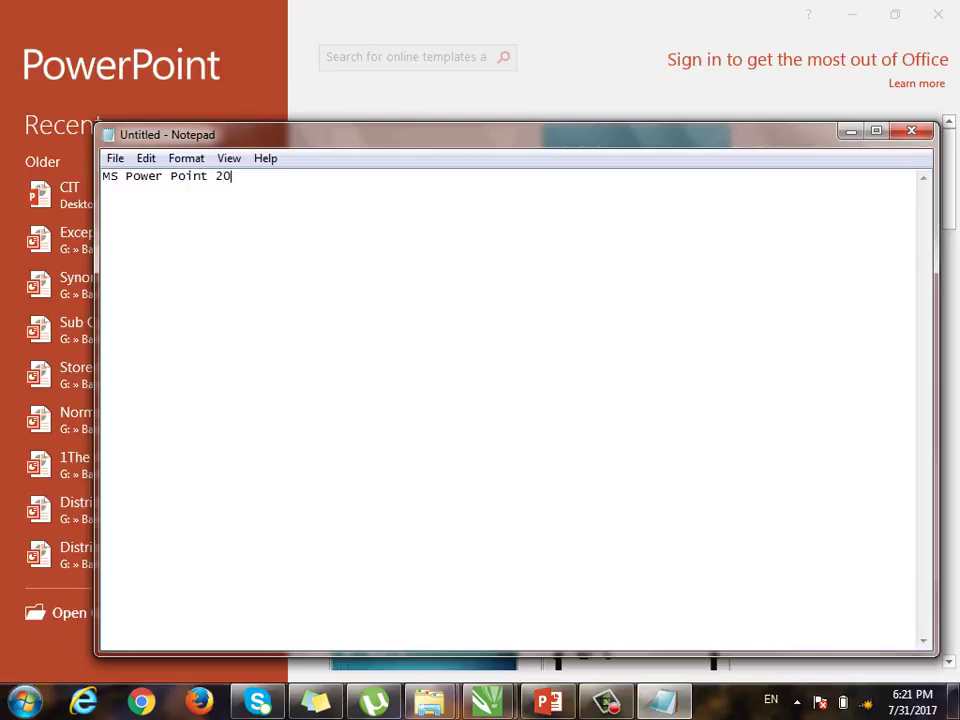
text(16)
key(Return)
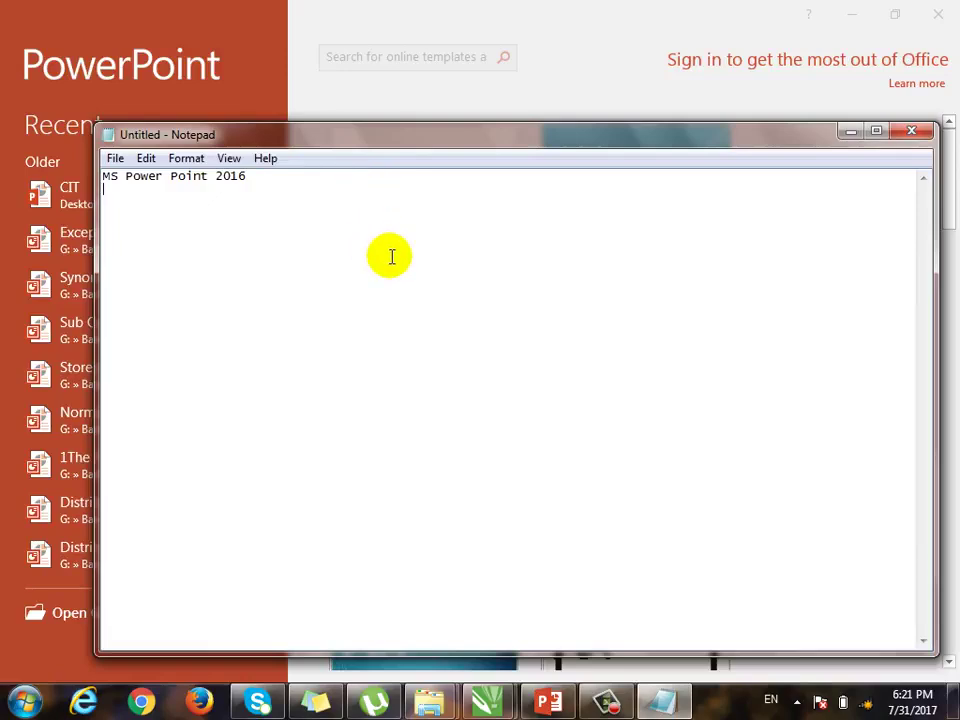
Add an indented second line reading 'Power Point is Presentation Program'.
key(Tab)
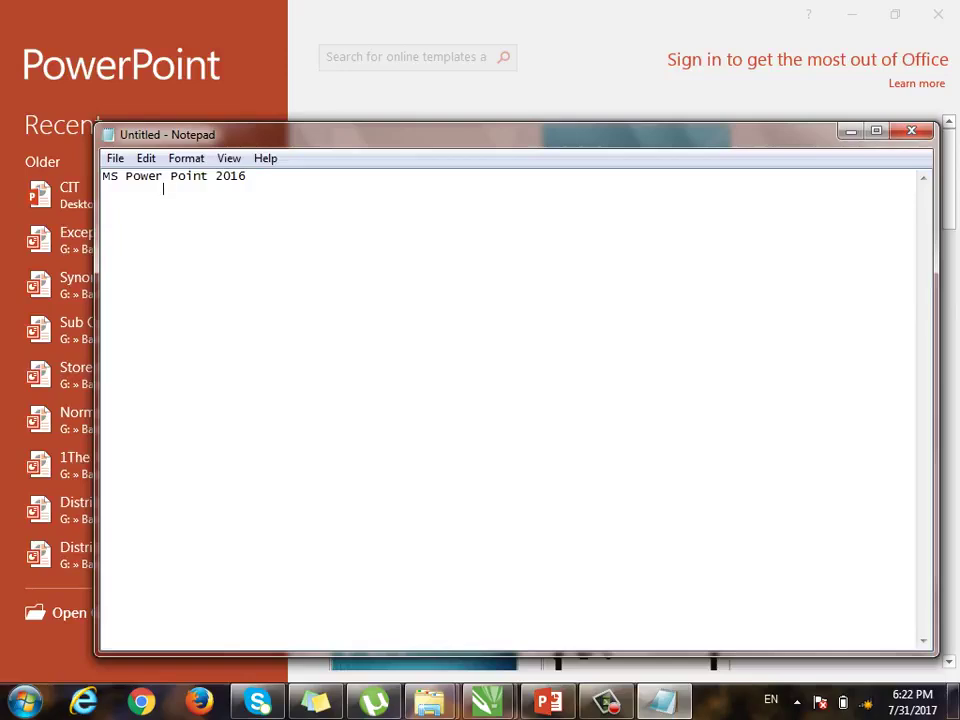
text(Powe)
text(r Point is )
text(Prese)
key(BackSpace)
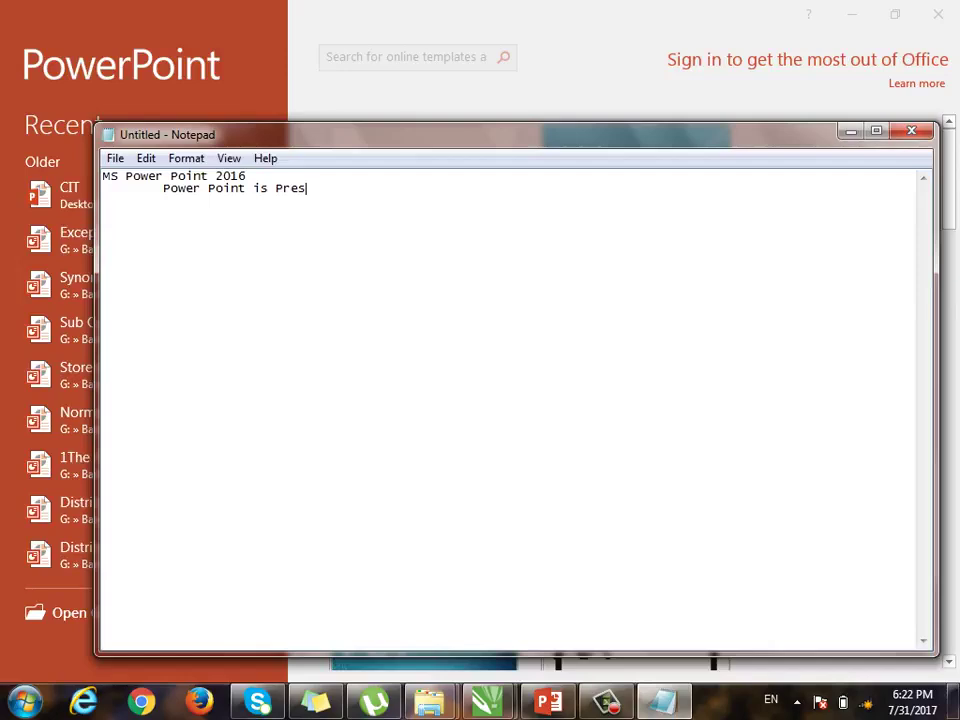
key(BackSpace)
text(se)
text(nta)
key(BackSpace)
text(ation)
text( Pro)
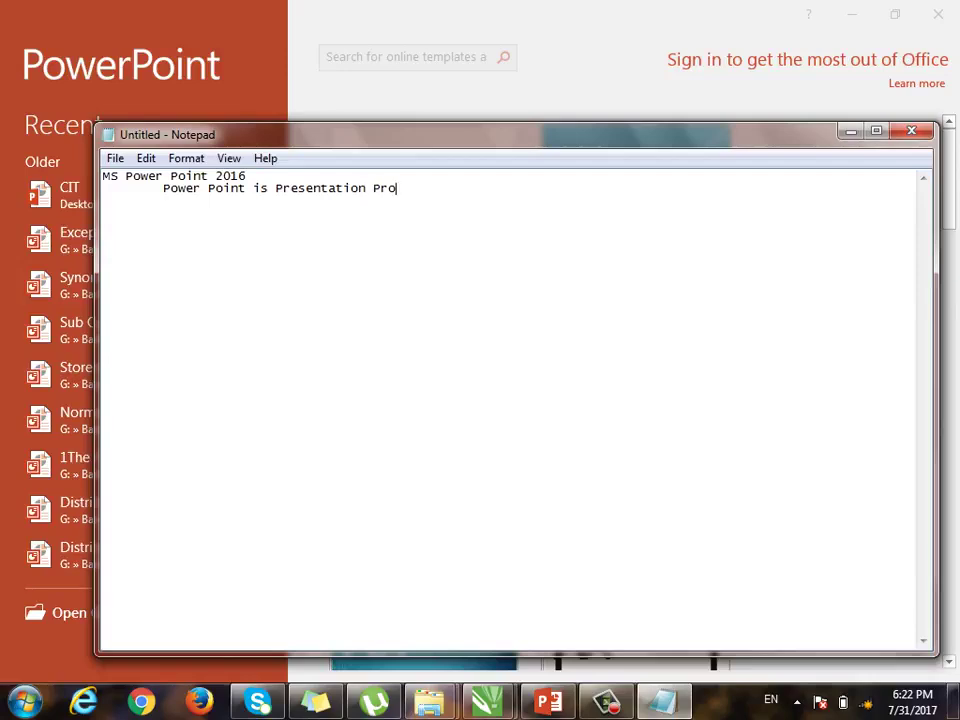
text(gram)
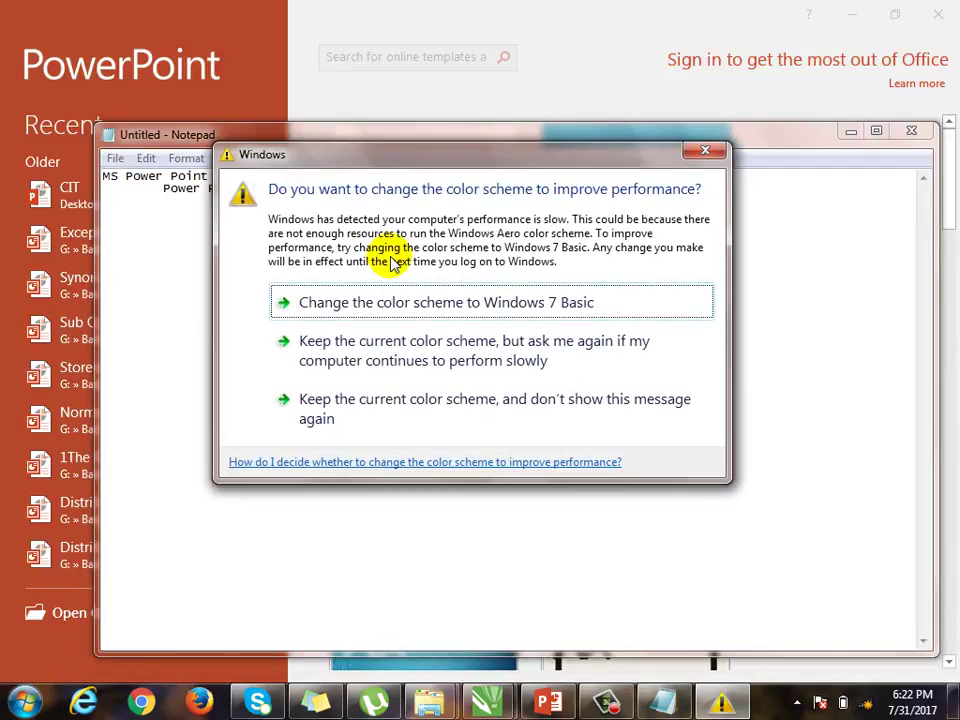
Bring Notepad back above the colour-scheme warning, then switch to PowerPoint's start screen.
click(800, 143)
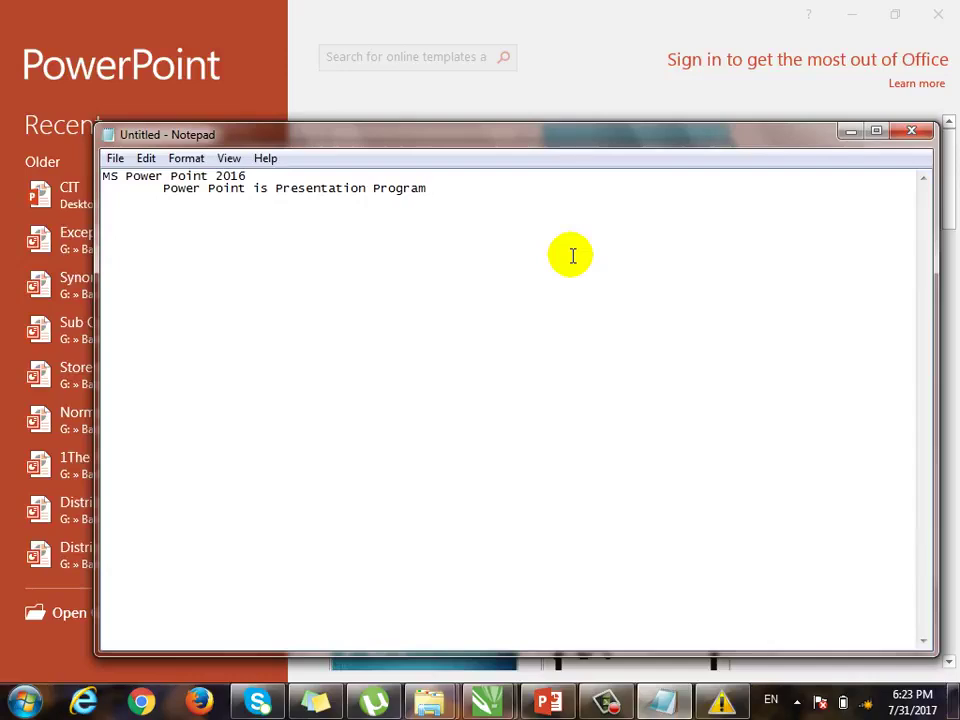
click(366, 190)
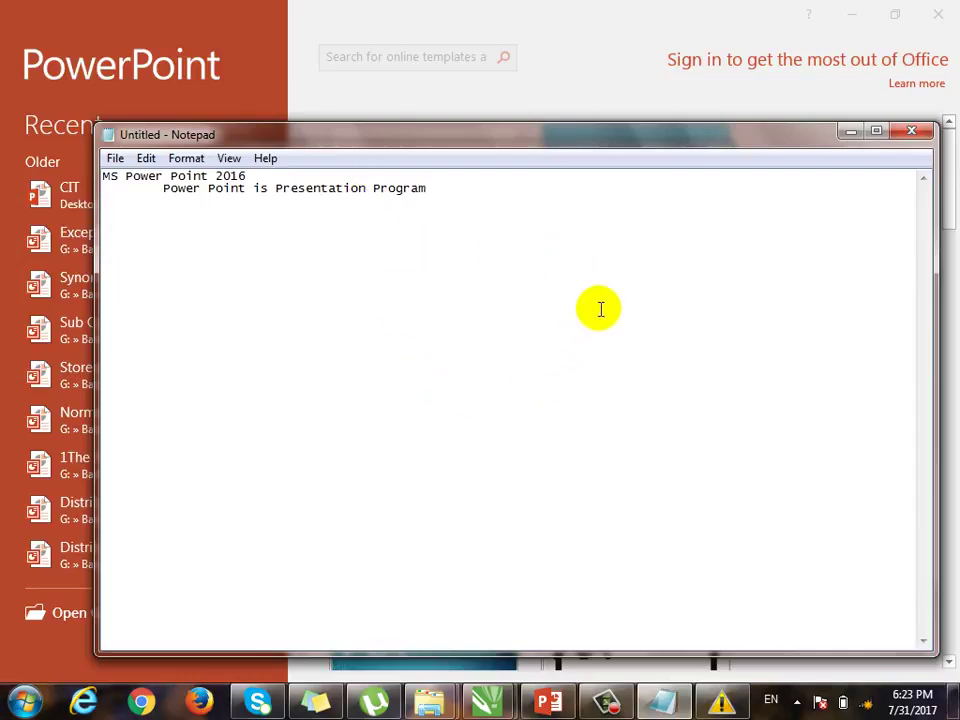
click(565, 8)
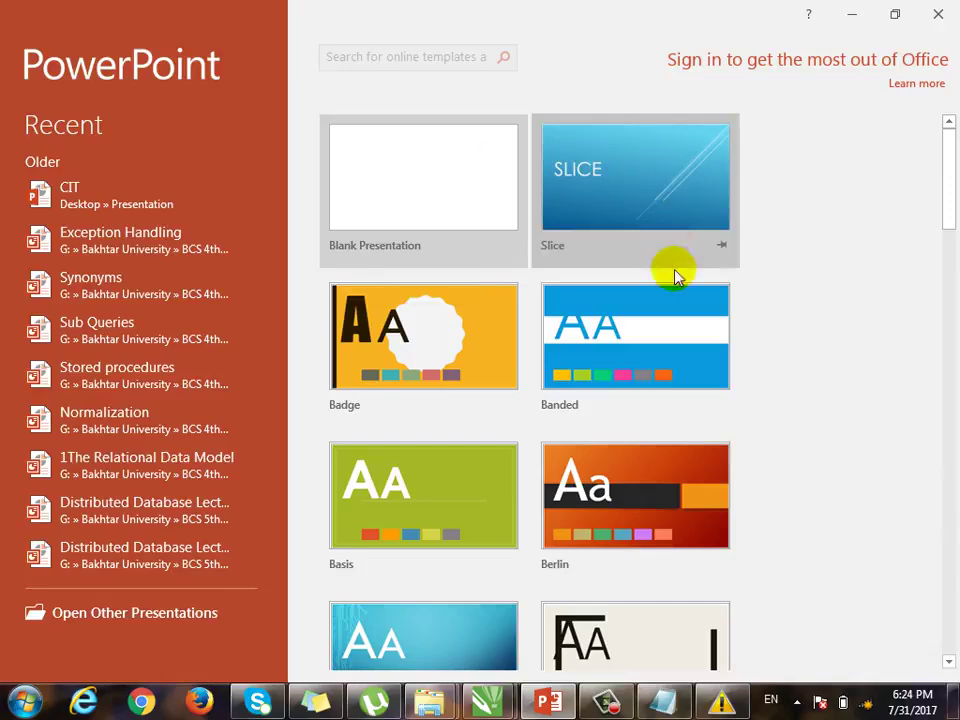
Create a Blank Presentation from the template gallery and return to the Notepad notes.
scroll(632, 453, down, 1)
scroll(594, 422, down, 2)
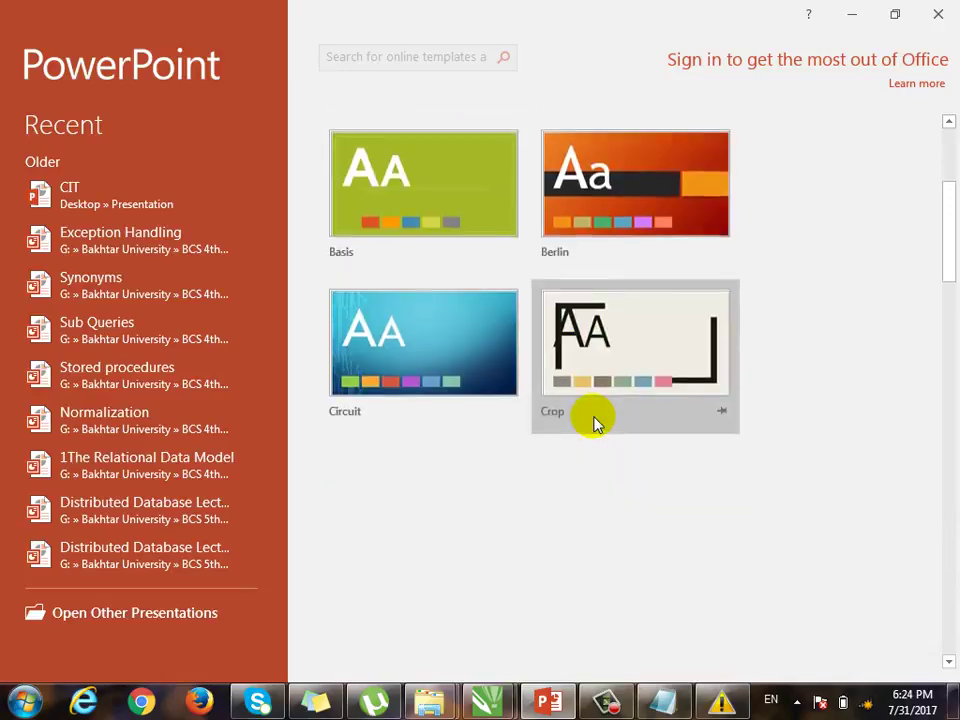
scroll(594, 422, down, 2)
scroll(594, 424, up, 1)
scroll(594, 422, up, 3)
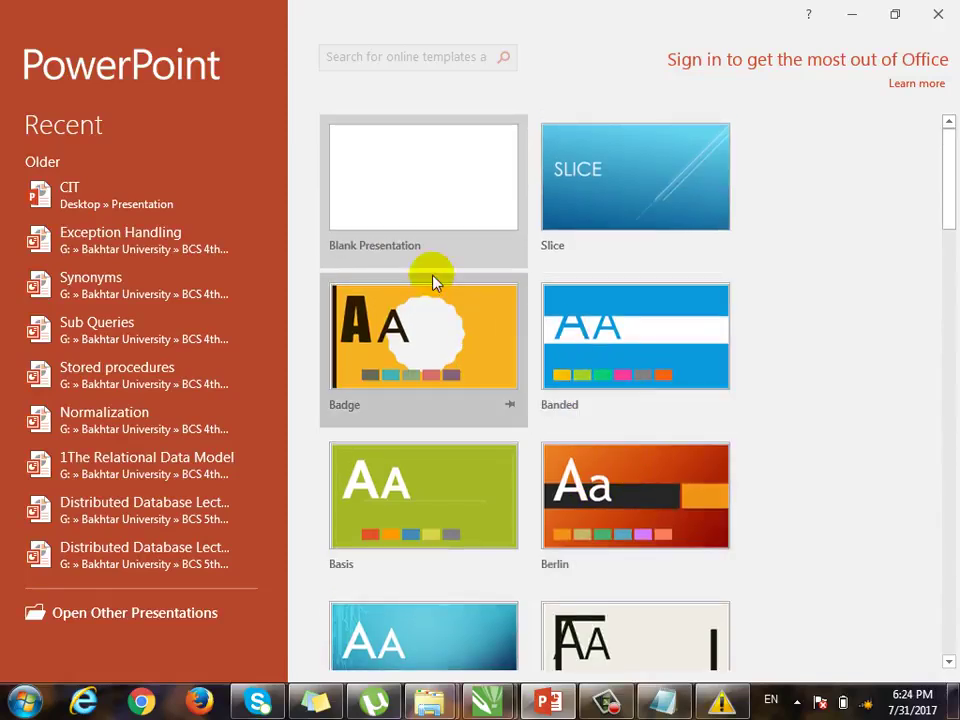
click(403, 203)
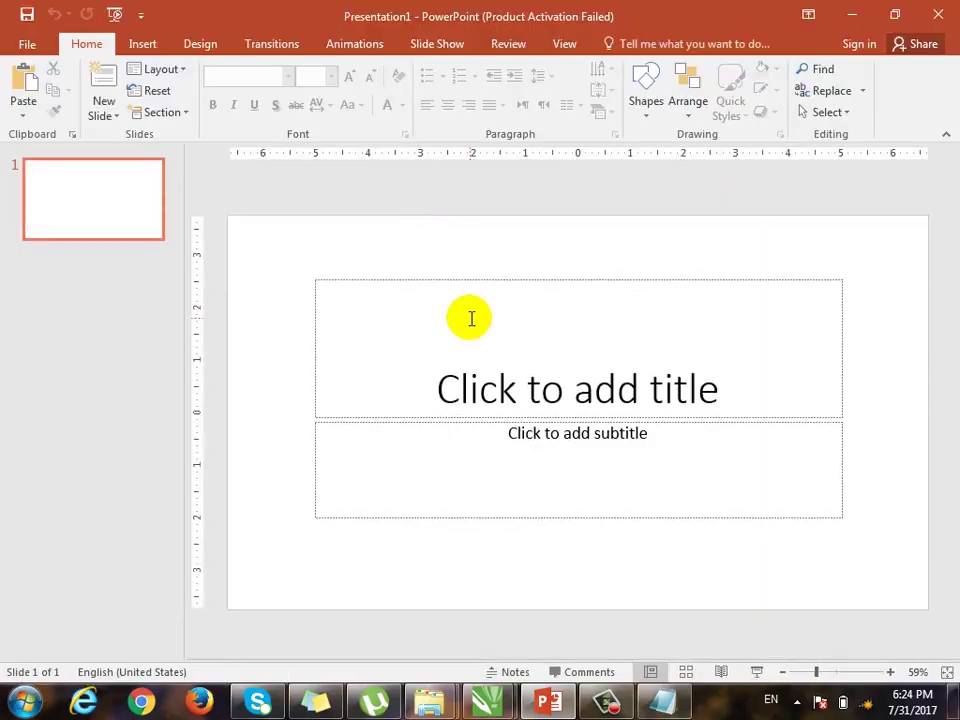
click(606, 702)
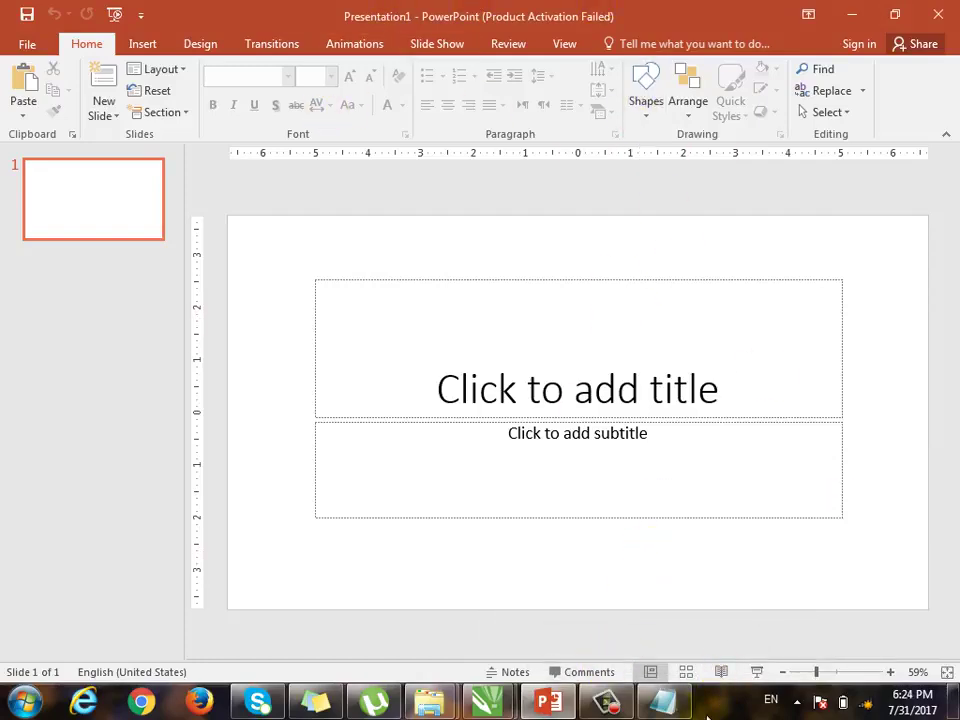
key(alt+Tab)
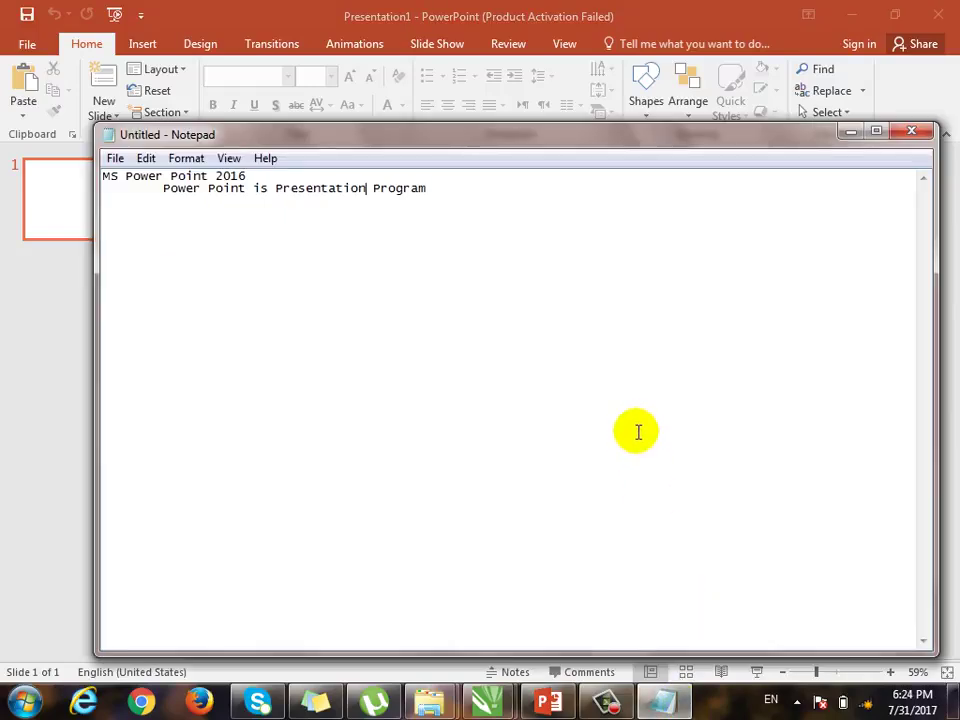
Add the heading 'Layout:' with indented item 1, Title Bar.
click(624, 203)
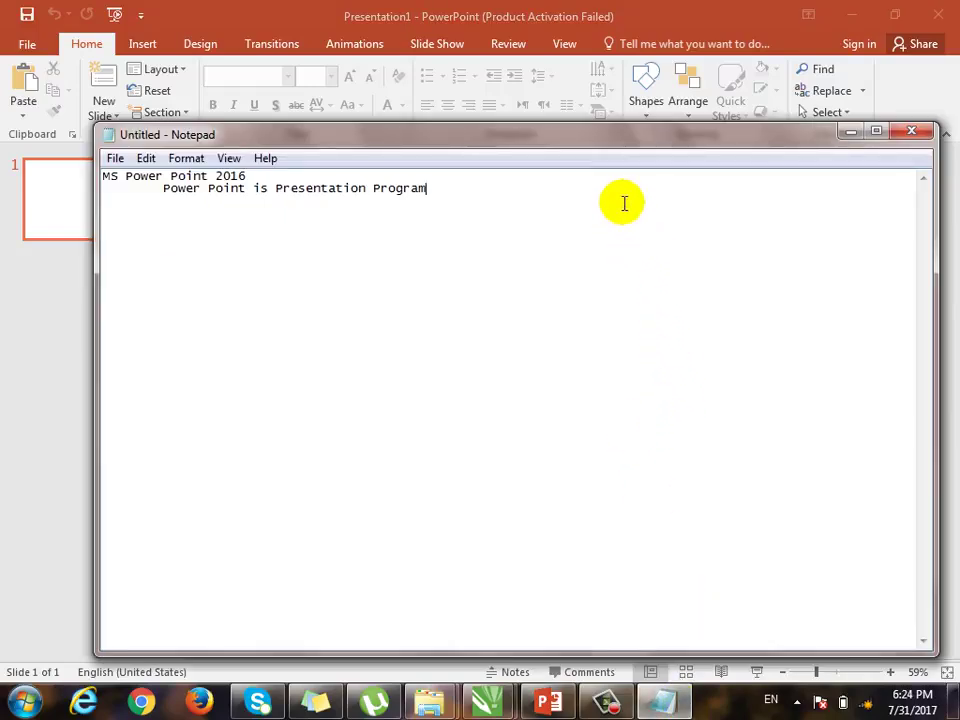
key(Return)
key(Return)
text(Layo)
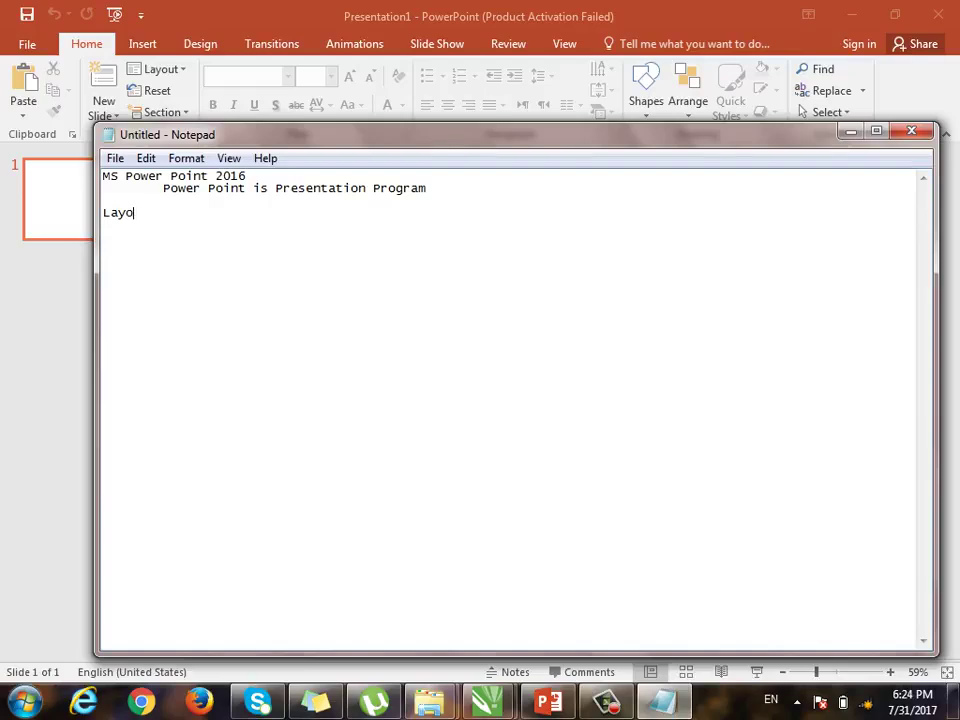
text(ut:)
key(Return)
key(Tab)
text(1)
key(Tab)
text(Title Bar)
key(Return)
Add indented items 2 Countrol Buttons and 3 Menu Bar.
key(Tab)
text(2)
key(Tab)
text(Country)
key(BackSpace)
text(o)
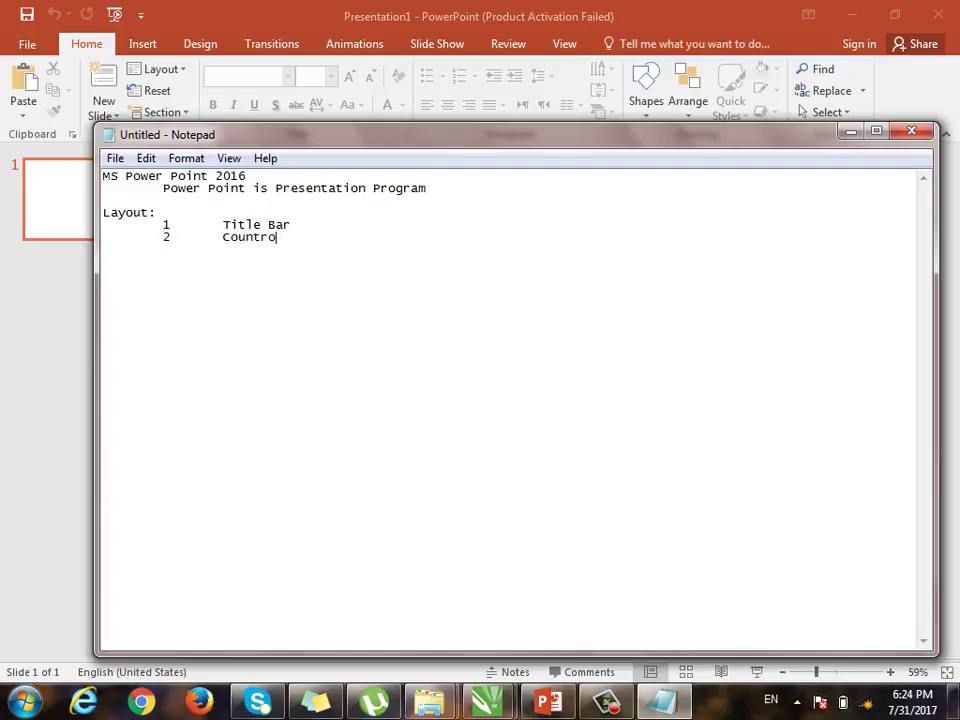
text(l Buttons)
key(Return)
key(Tab)
text(3)
key(Tab)
text(M)
text(enu Bar)
Add indented item 4, Quick Access Toolbar.
key(Return)
key(Tab)
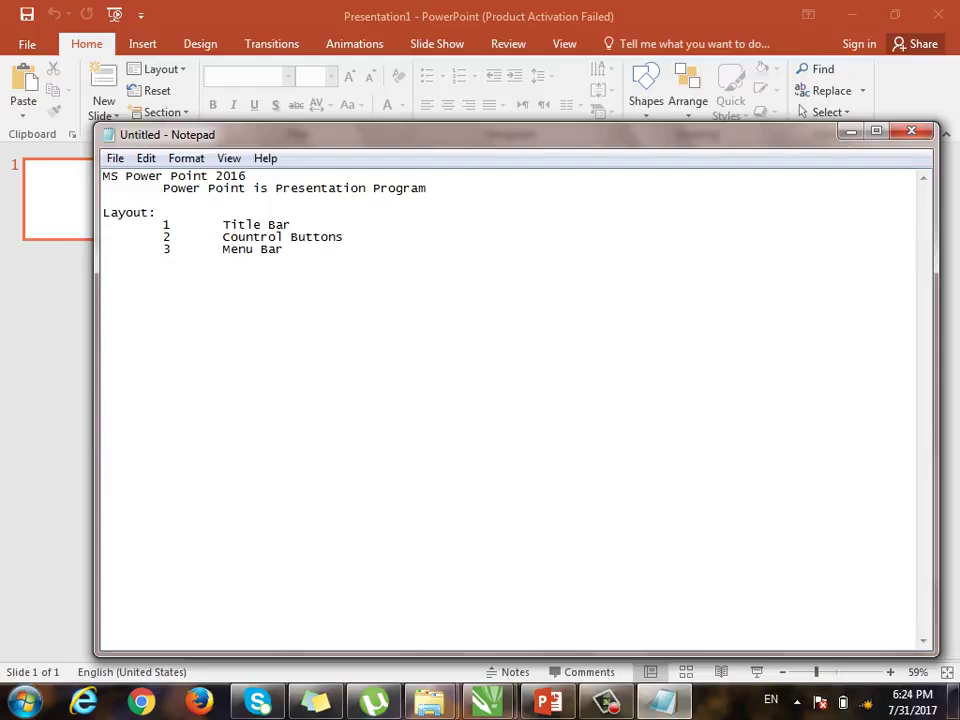
text(4)
key(Tab)
text(Quci)
key(BackSpace)
text(i)
text(ck Access)
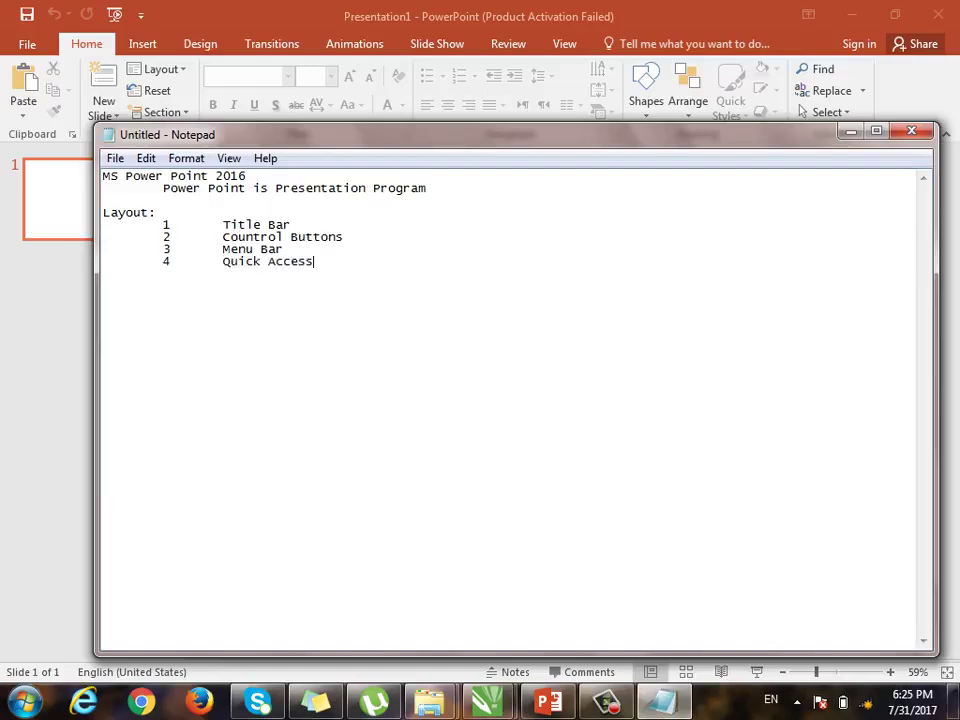
text( Tool)
text(bar)
Add indented item 5, Status Bar, then switch back to PowerPoint.
key(Return)
key(Tab)
text(5)
key(Tab)
text(Status )
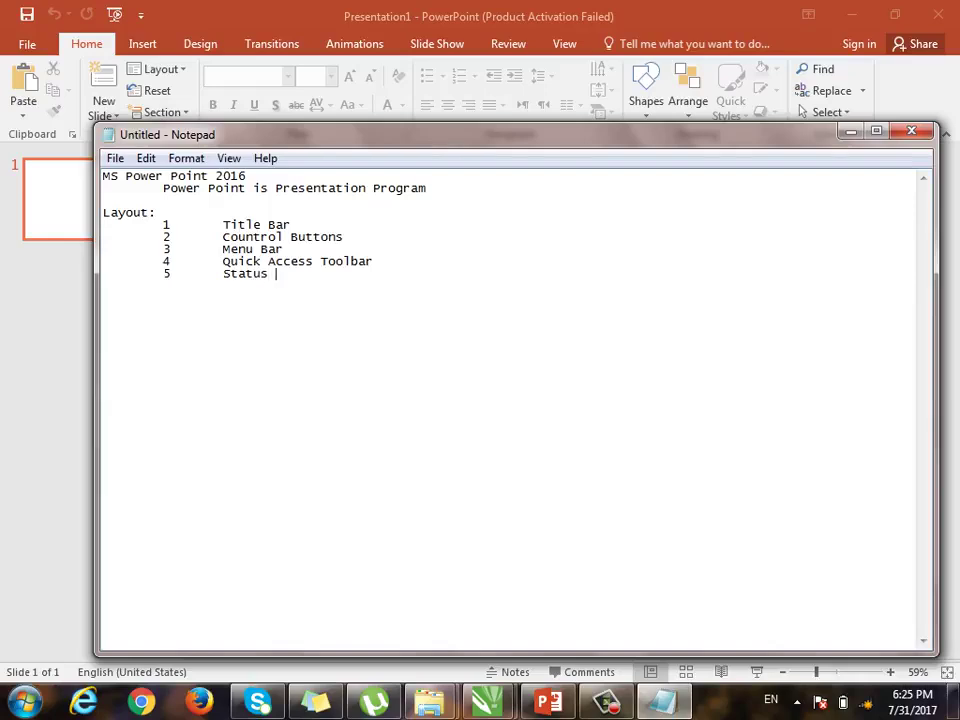
text(Bar)
key(Return)
key(Tab)
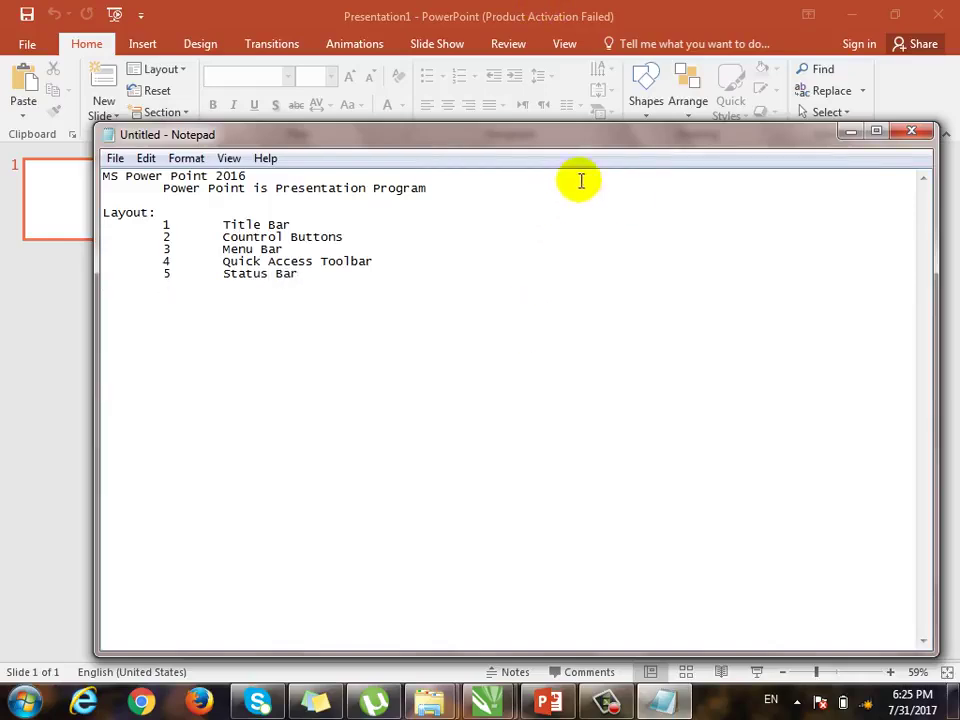
click(640, 8)
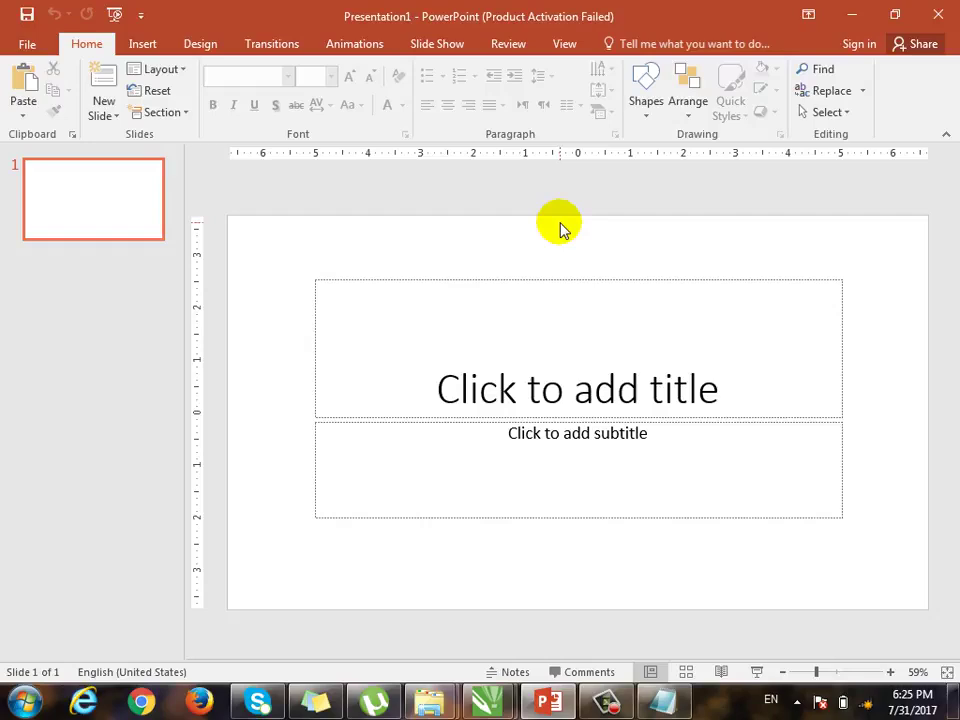
Insert a Title and Content slide after slide 1 and dismiss the colour-scheme prompt.
right_click(50, 298)
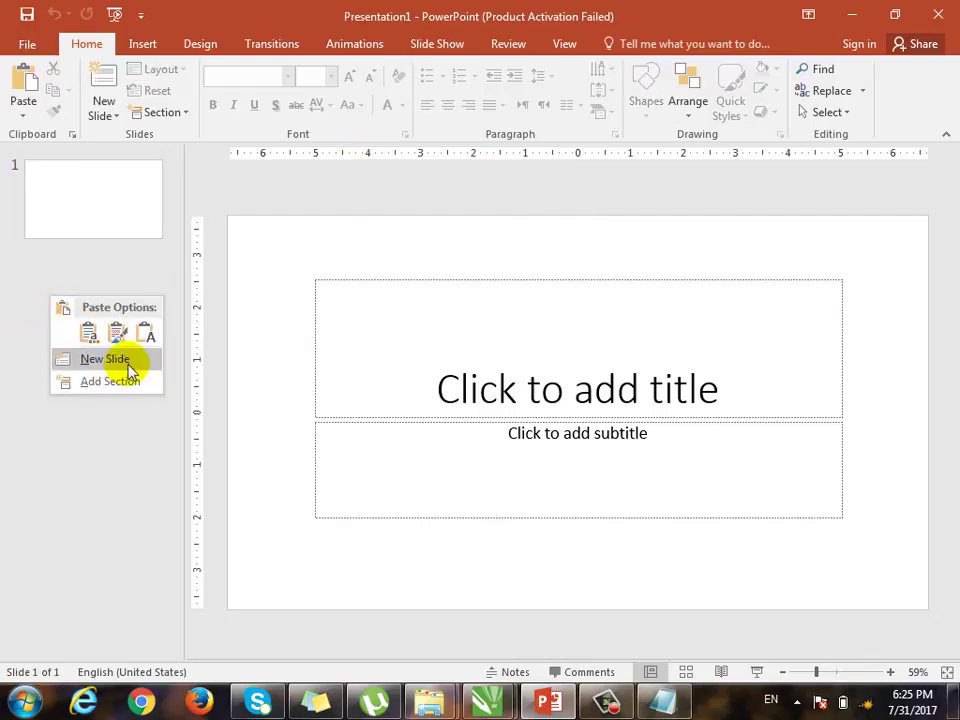
click(133, 257)
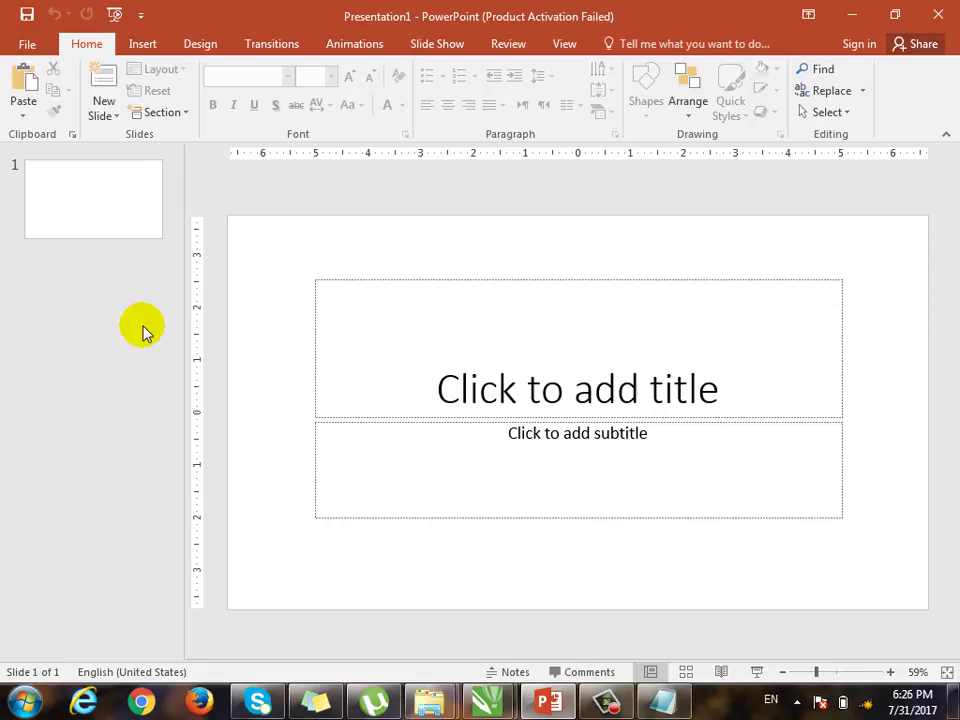
click(130, 368)
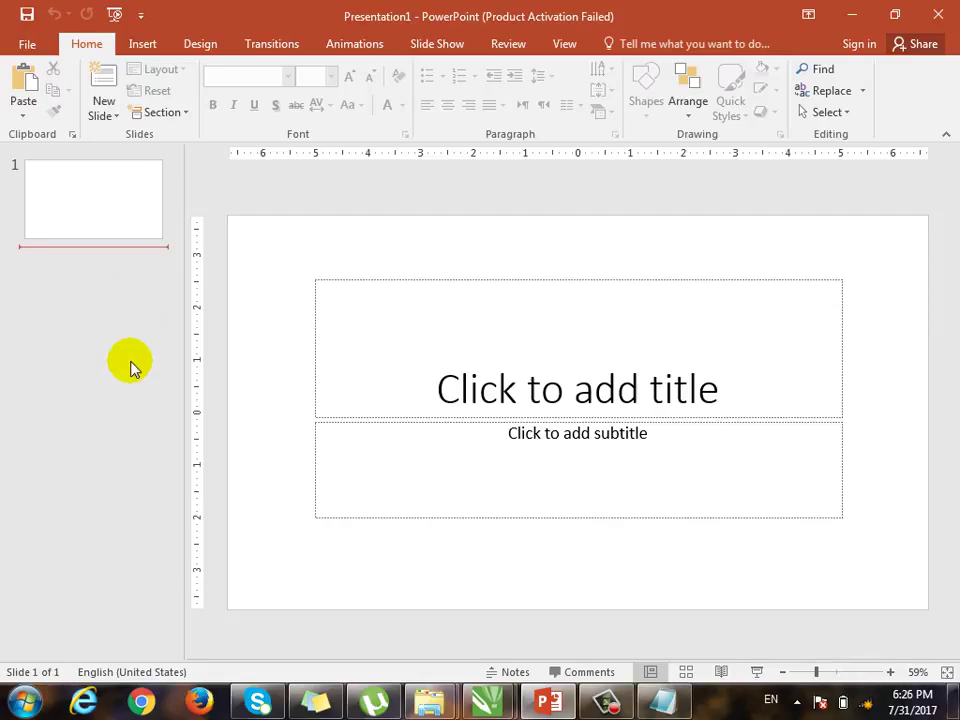
right_click(79, 297)
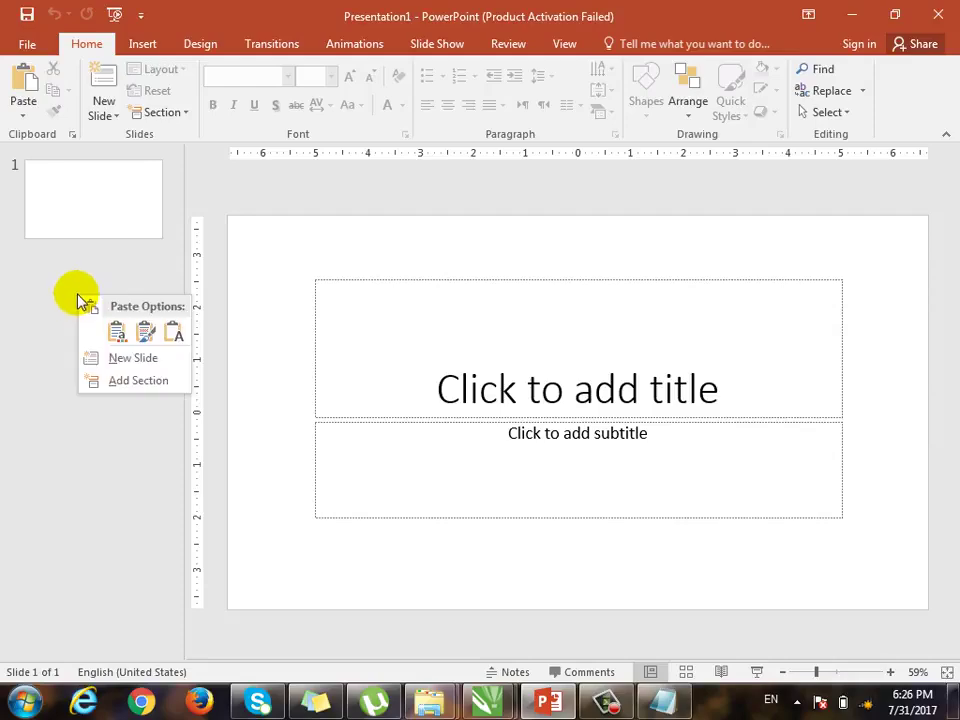
click(120, 360)
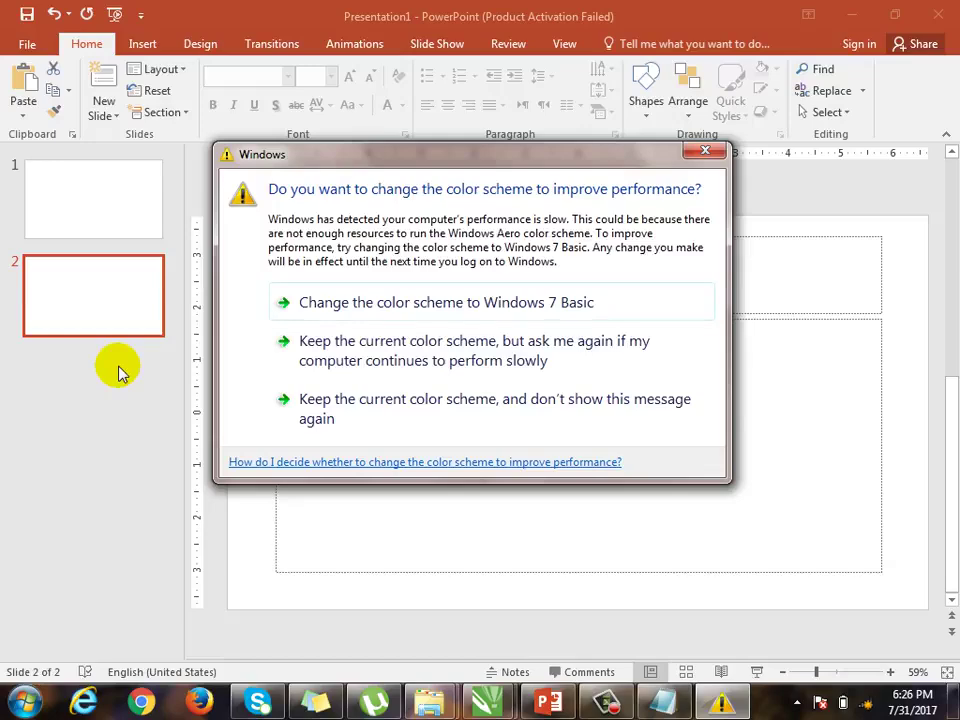
click(705, 150)
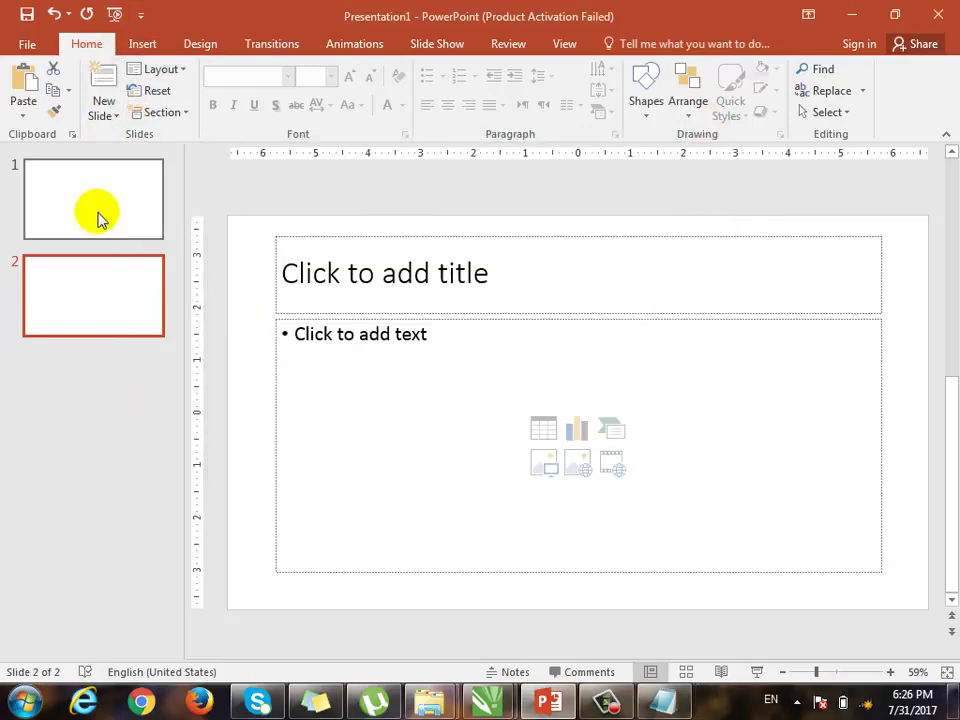
Add a third slide with the Two Content layout after slide 2.
click(100, 218)
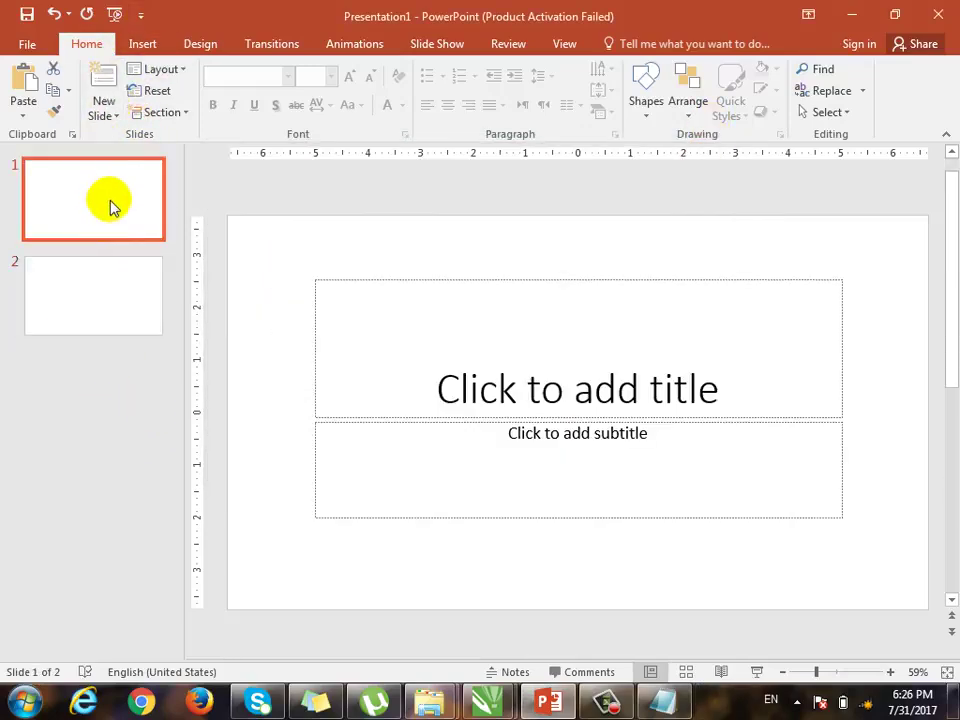
click(105, 112)
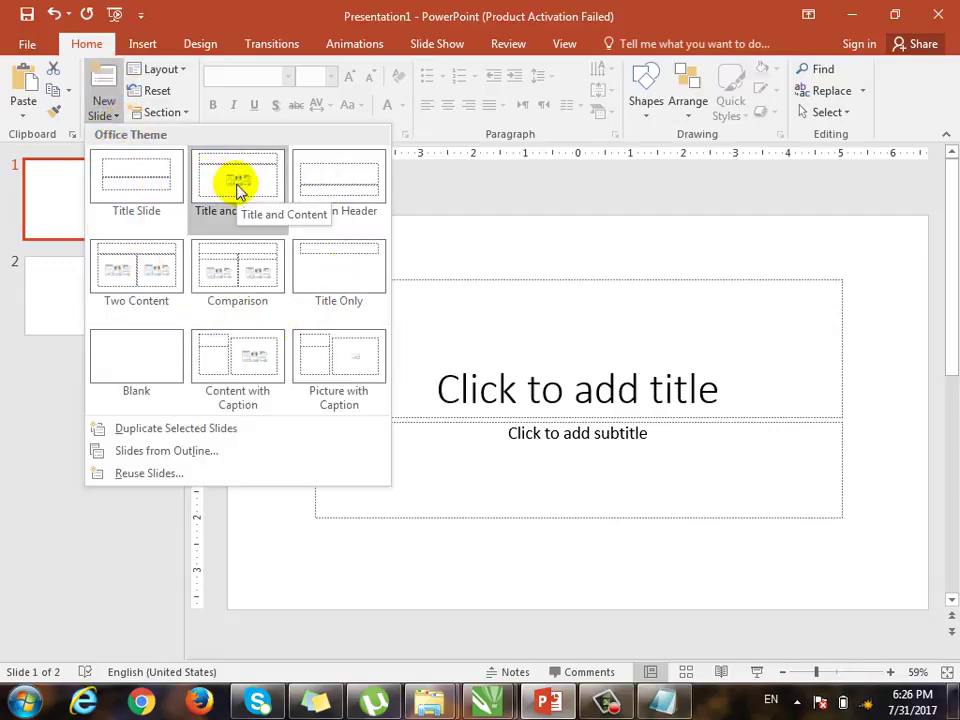
click(75, 388)
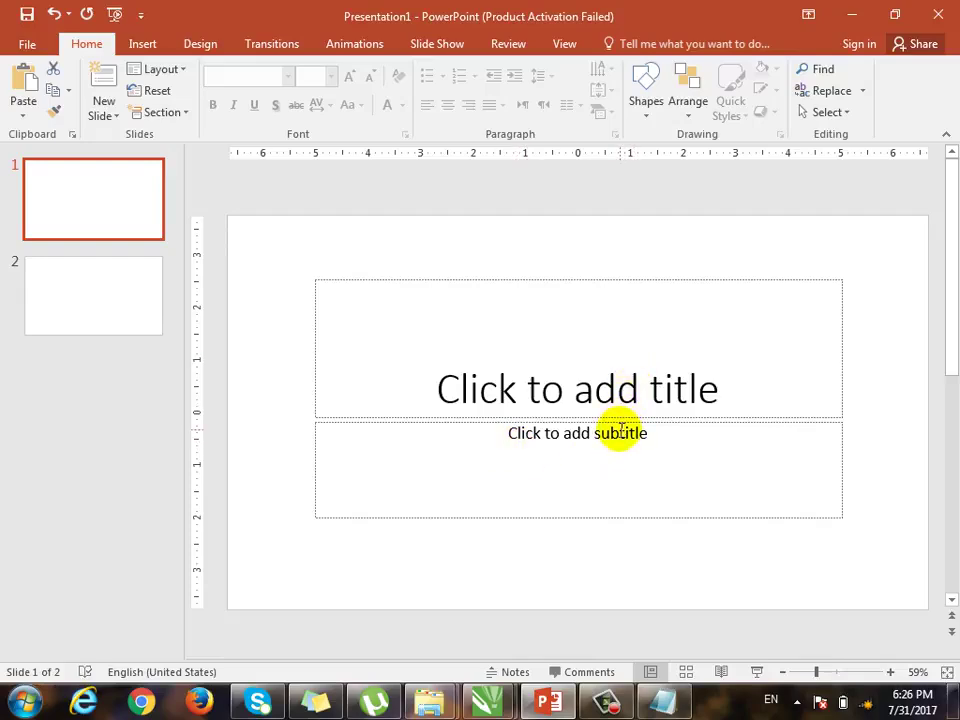
click(128, 296)
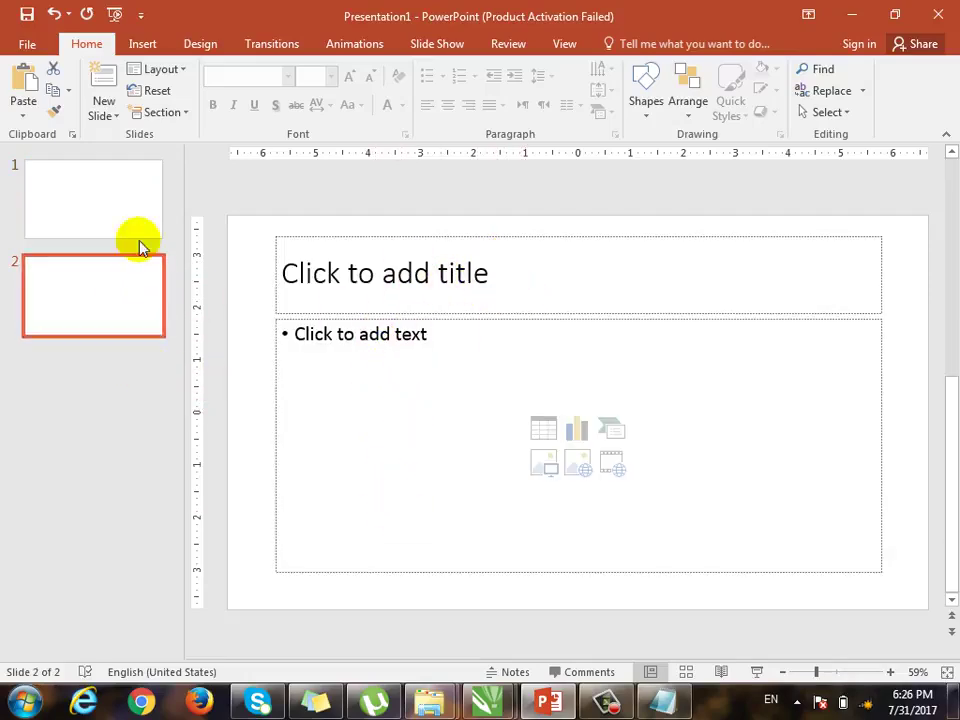
click(107, 112)
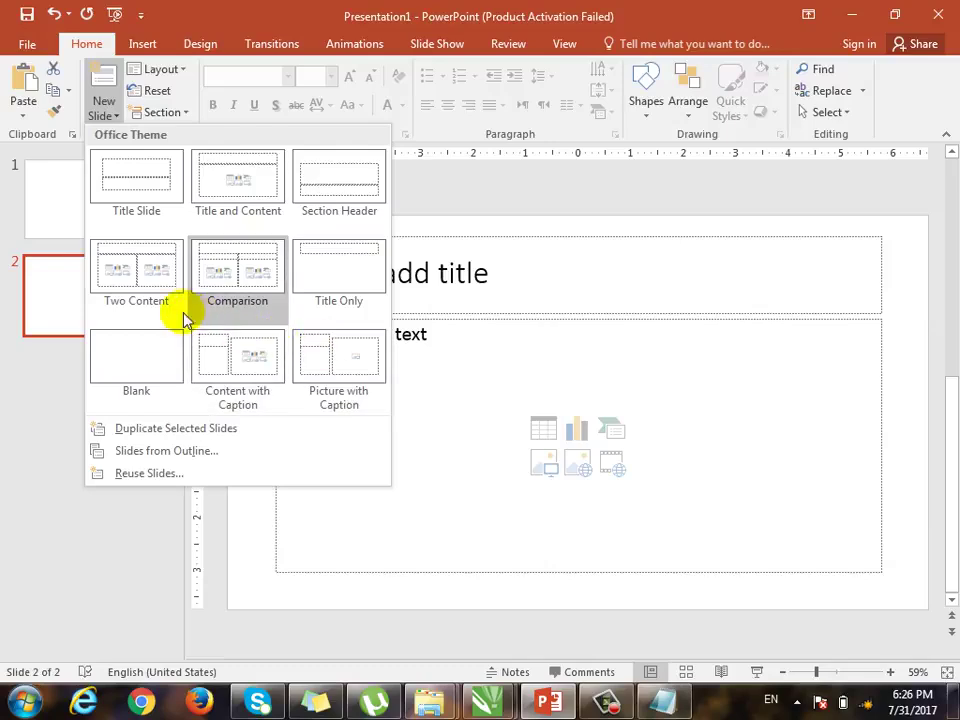
click(143, 290)
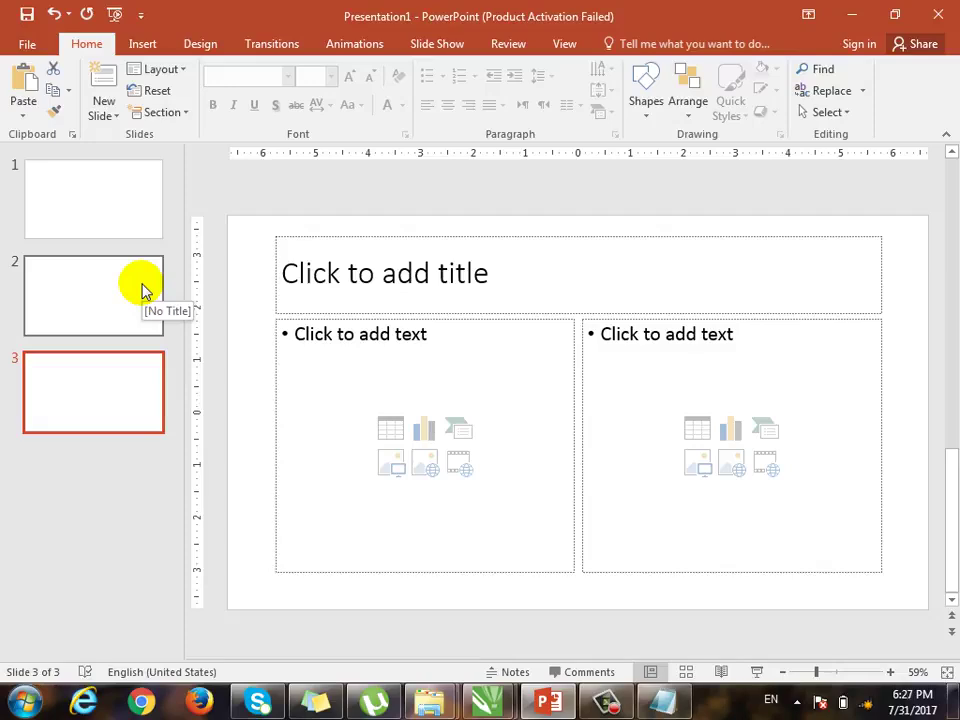
Add a fourth slide with the Picture with Caption layout.
click(104, 116)
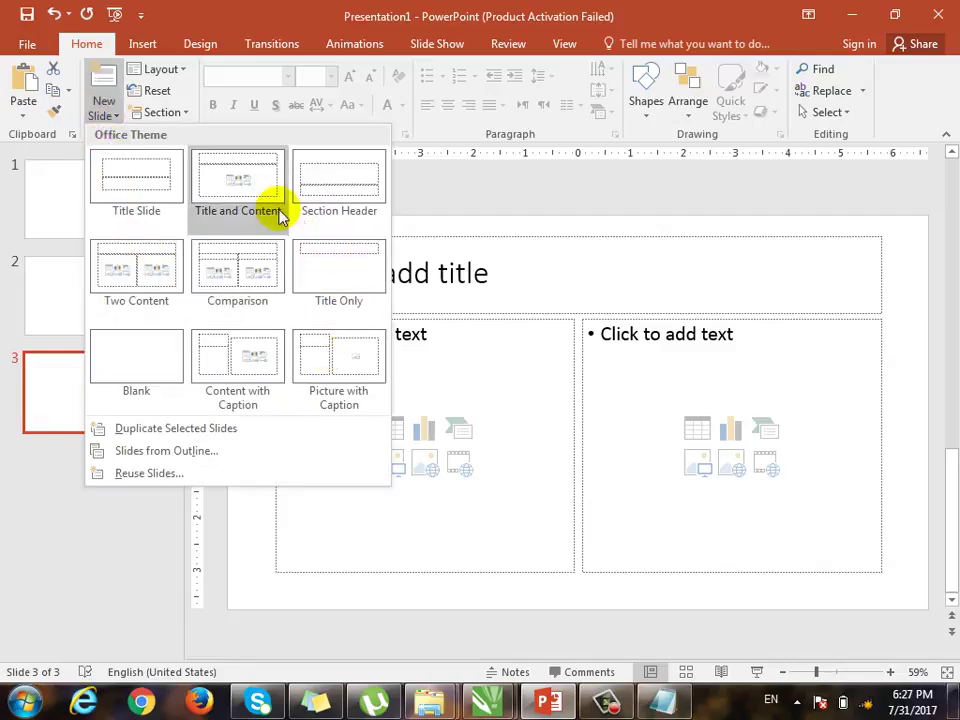
click(380, 378)
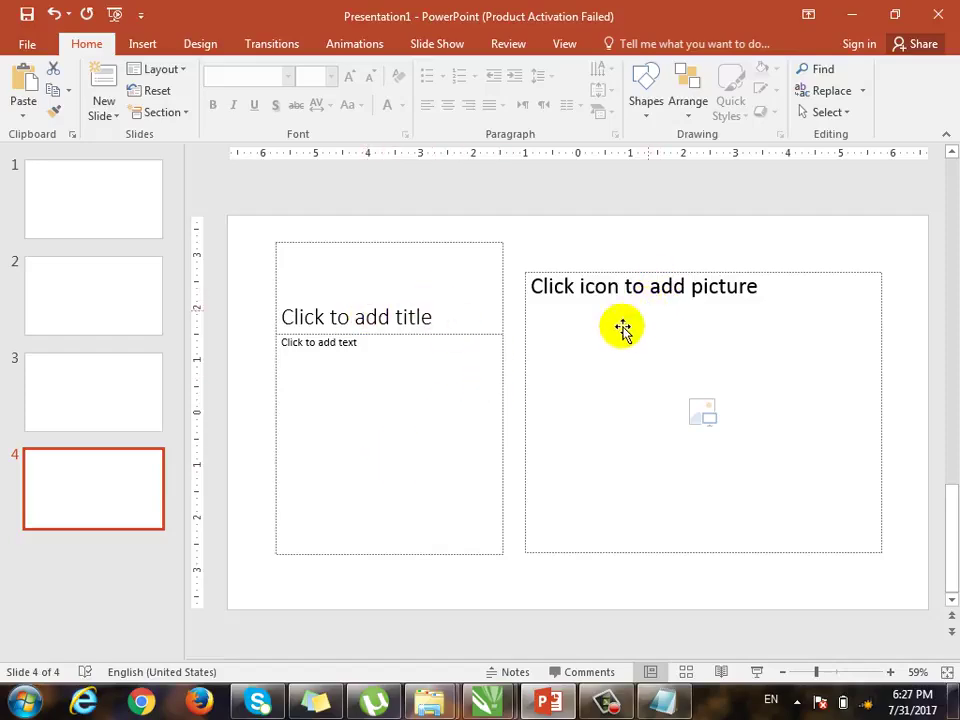
click(101, 108)
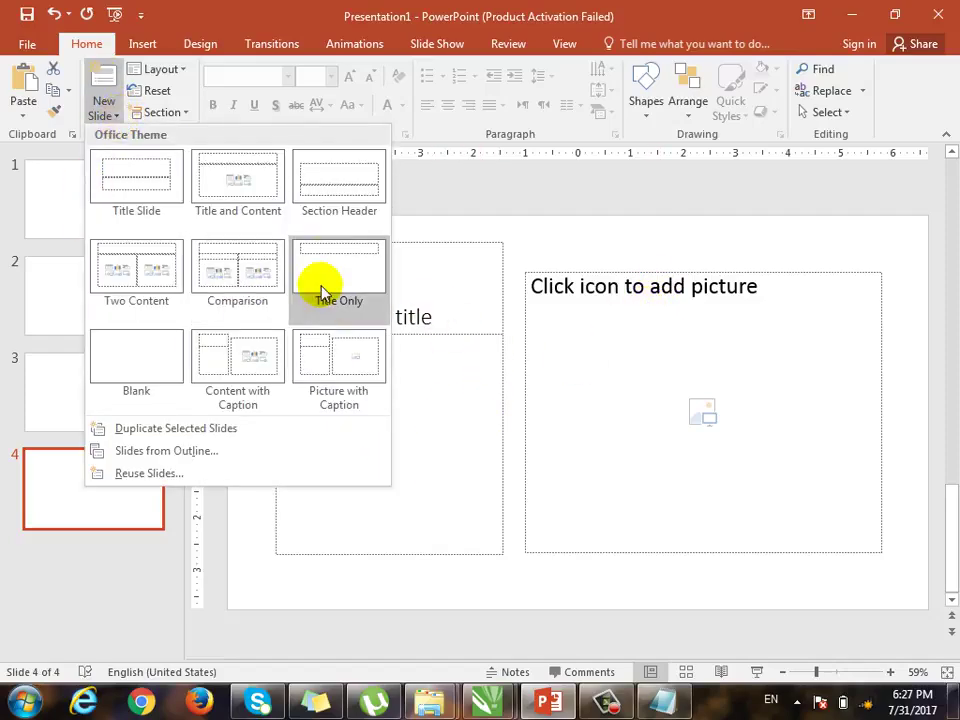
click(47, 297)
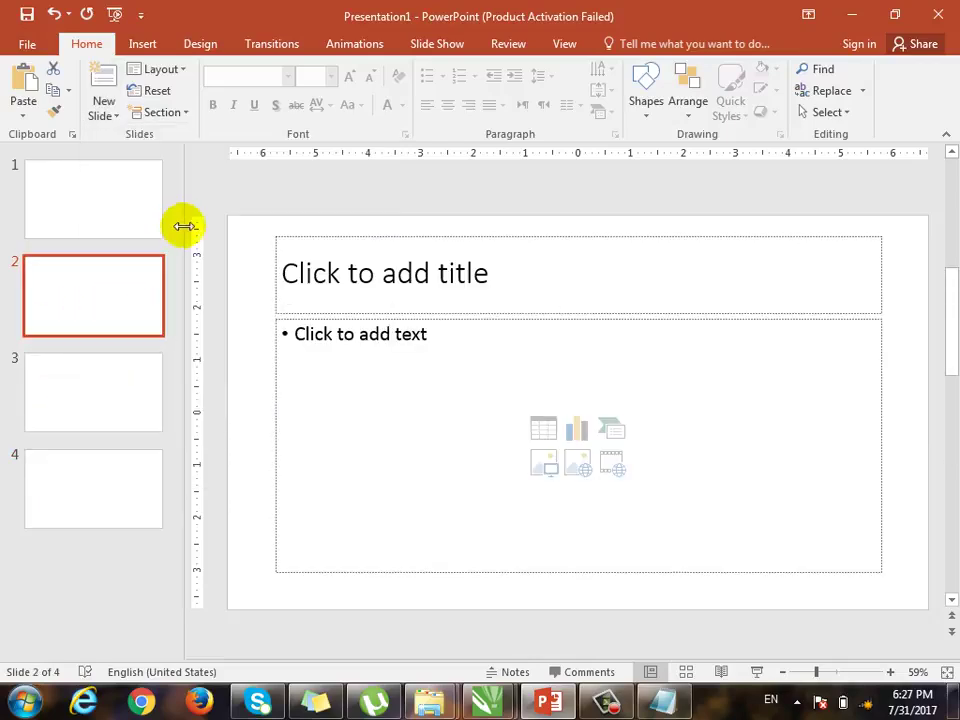
click(186, 69)
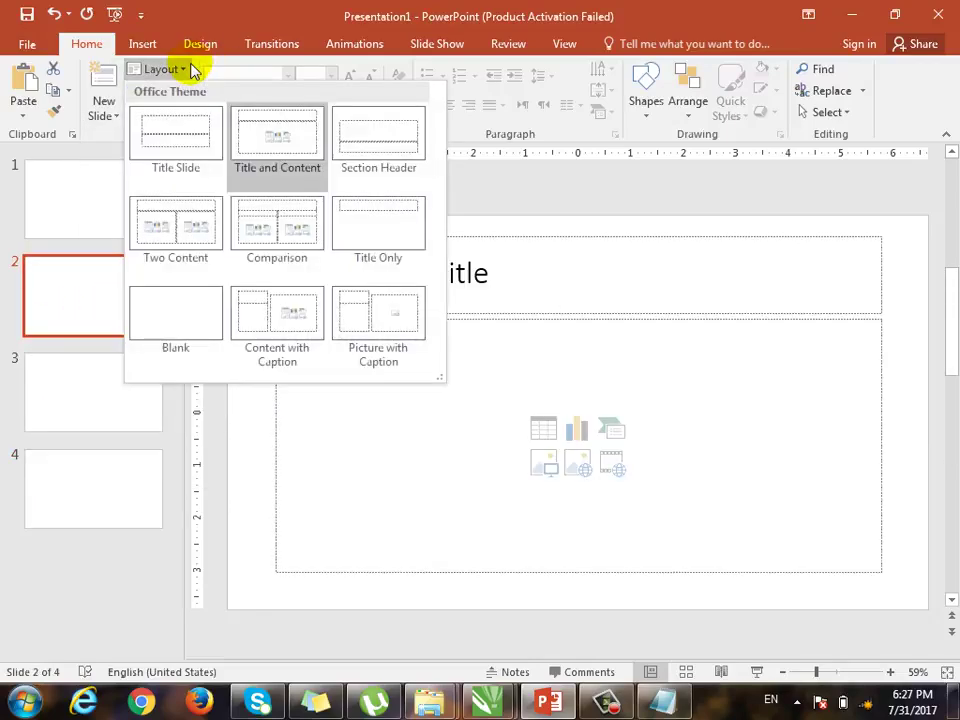
Insert a Comparison slide as slide 3, then change its layout through Title Only to Two Content.
click(118, 120)
click(103, 108)
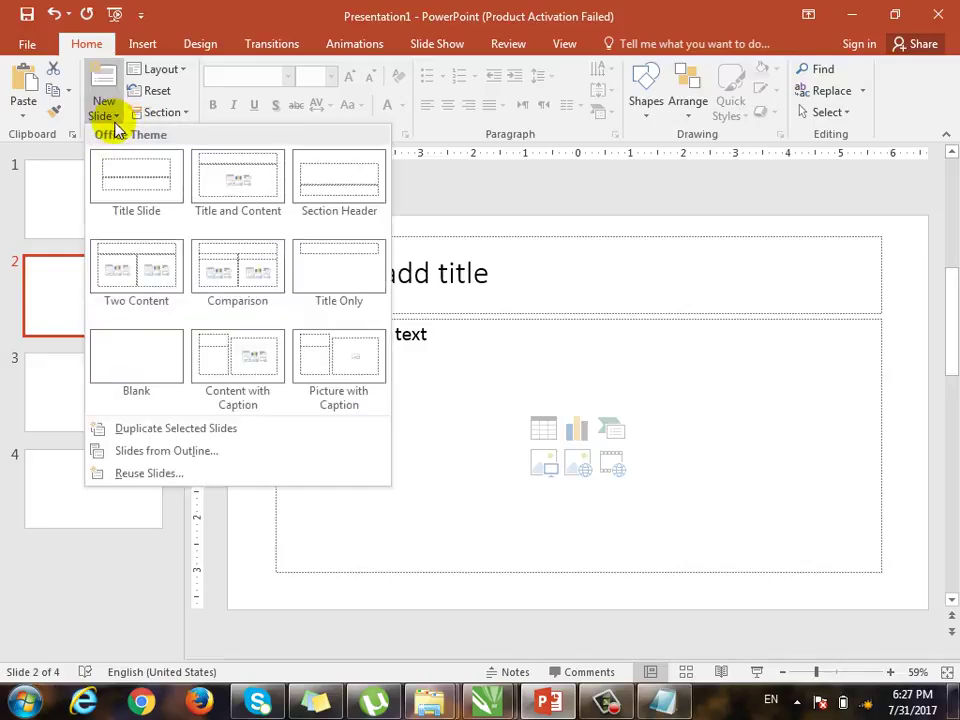
click(208, 266)
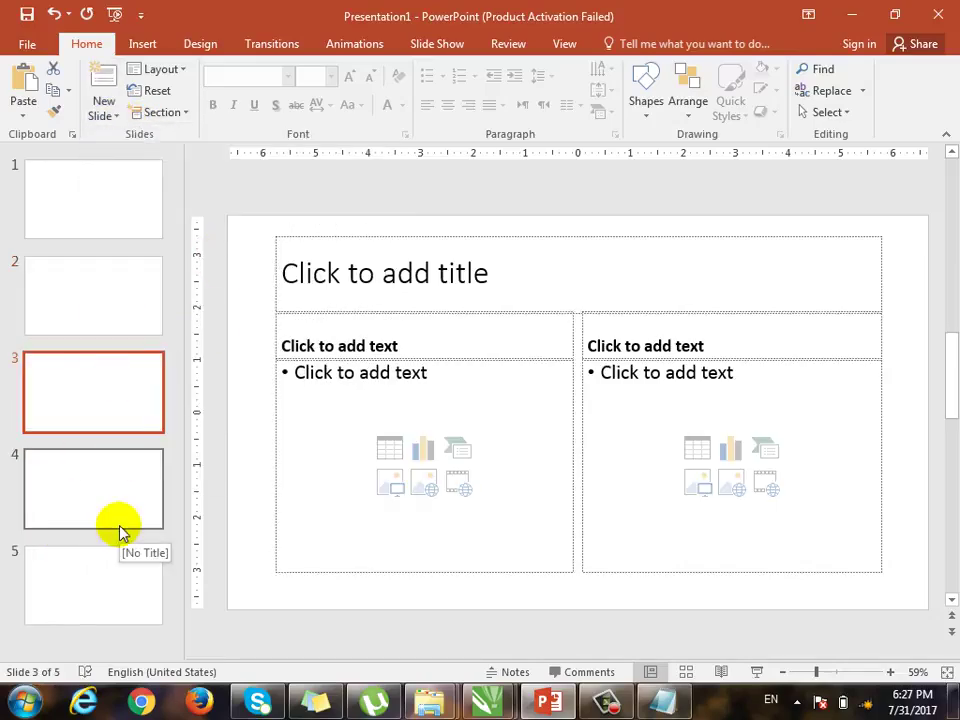
click(190, 71)
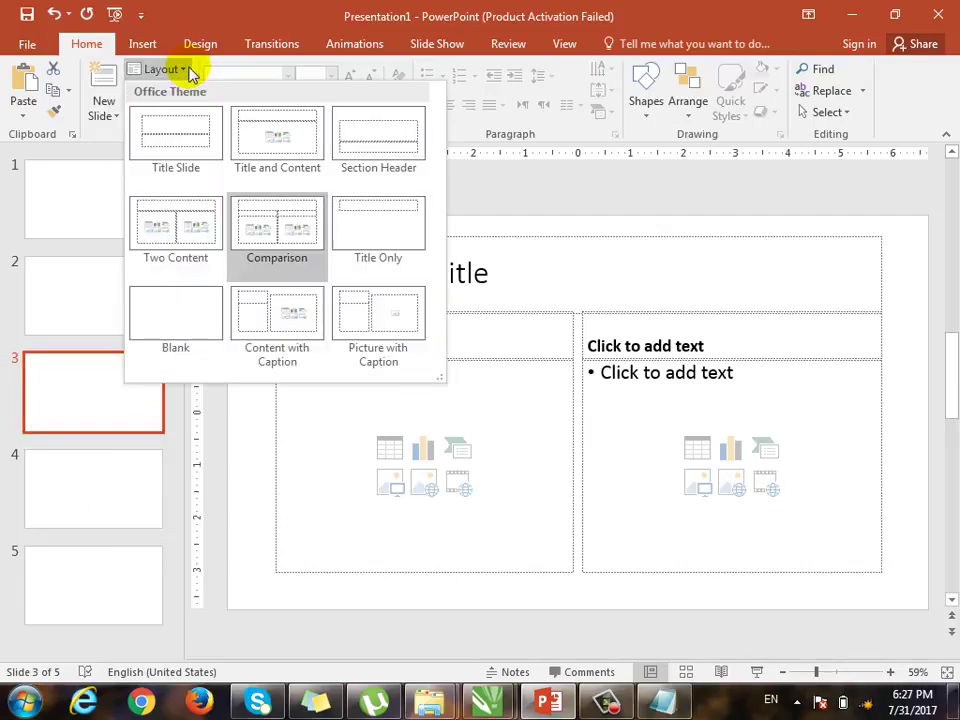
click(378, 229)
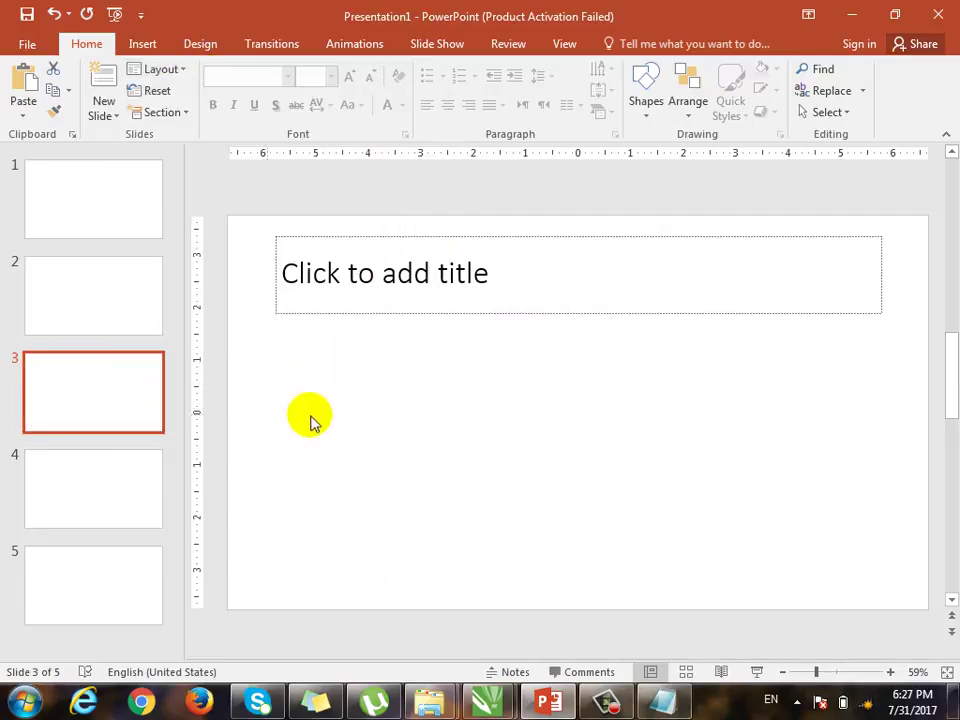
click(190, 70)
click(200, 237)
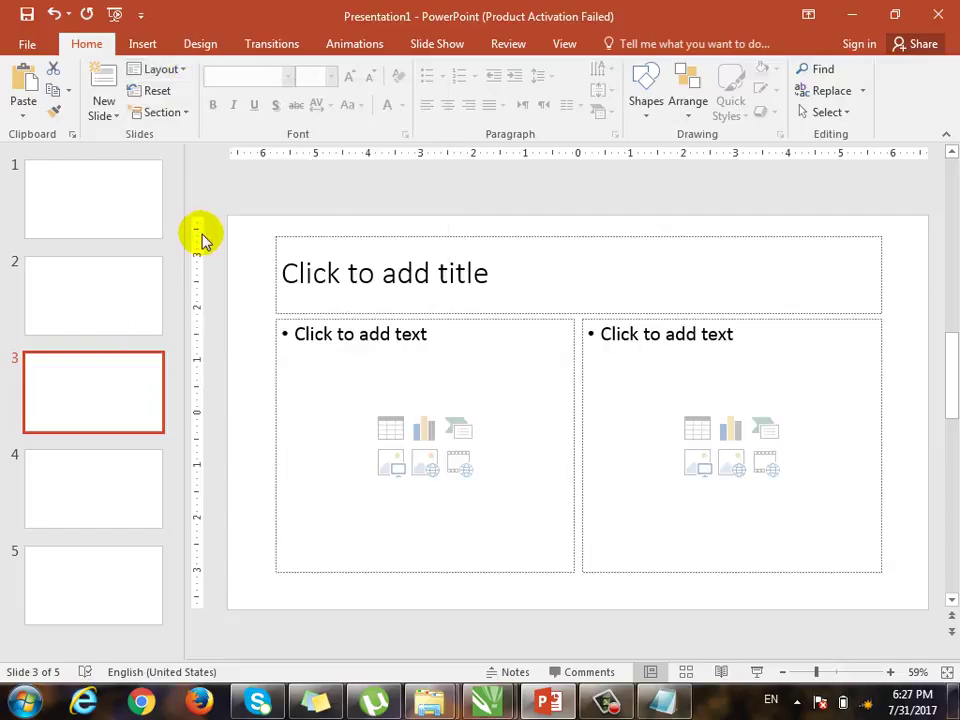
Title slide 1 'Barya Institute of Information Technology'.
click(103, 228)
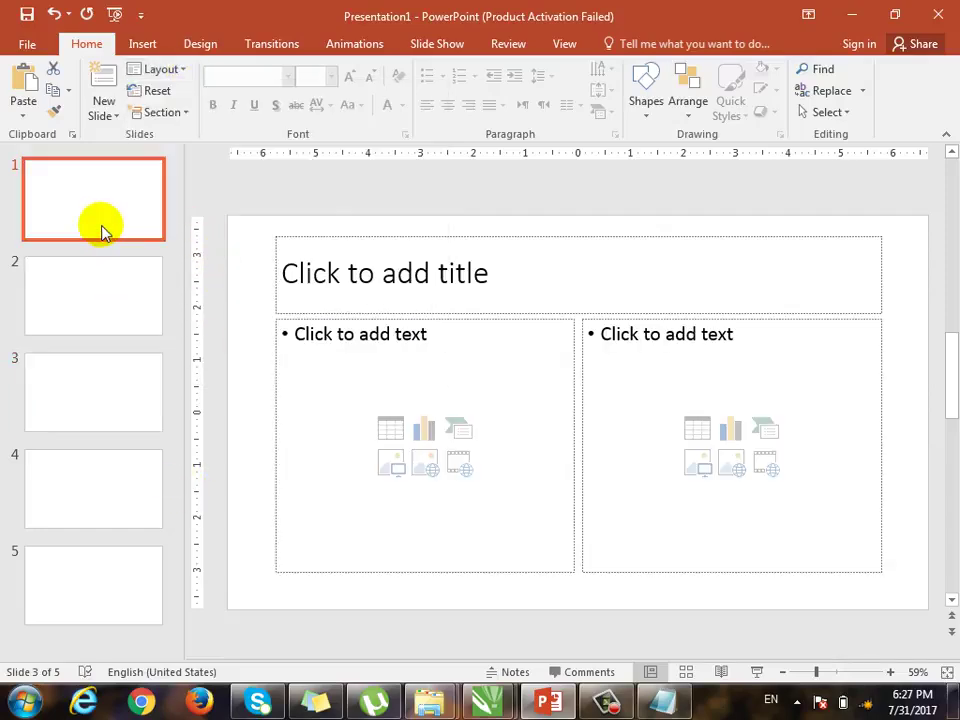
click(671, 386)
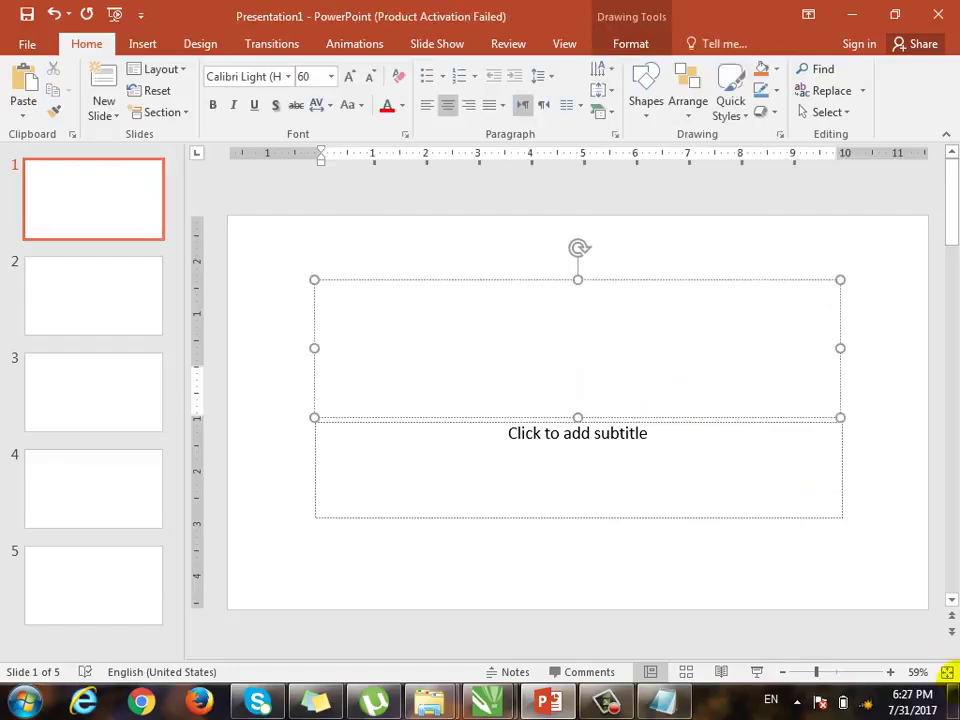
text(Barya Institute )
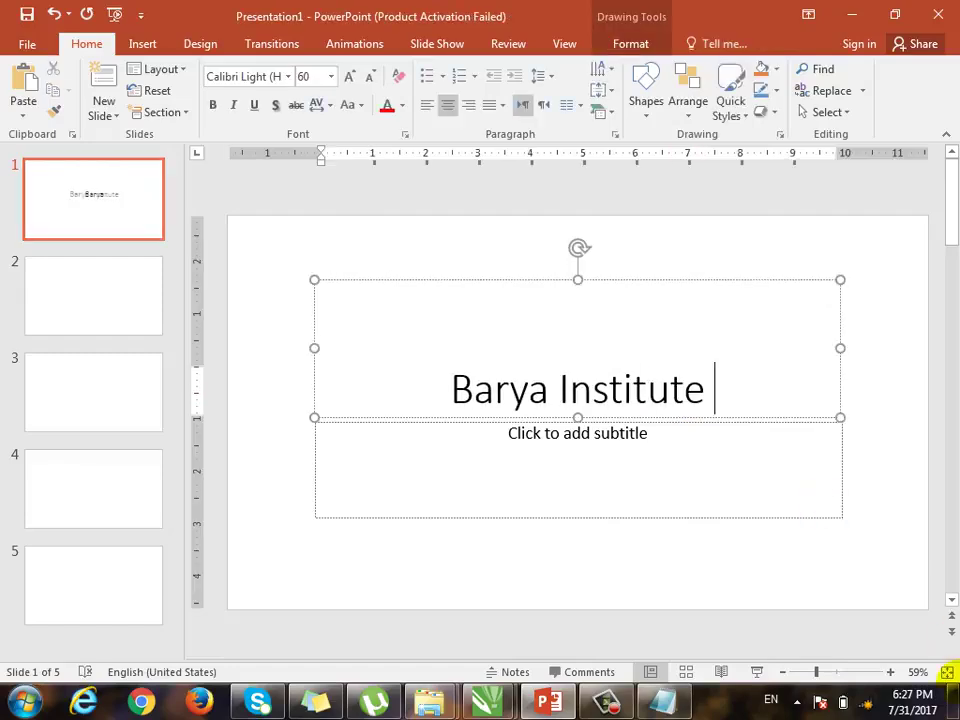
text(Inst)
key(BackSpace)
key(BackSpace)
key(BackSpace)
key(BackSpace)
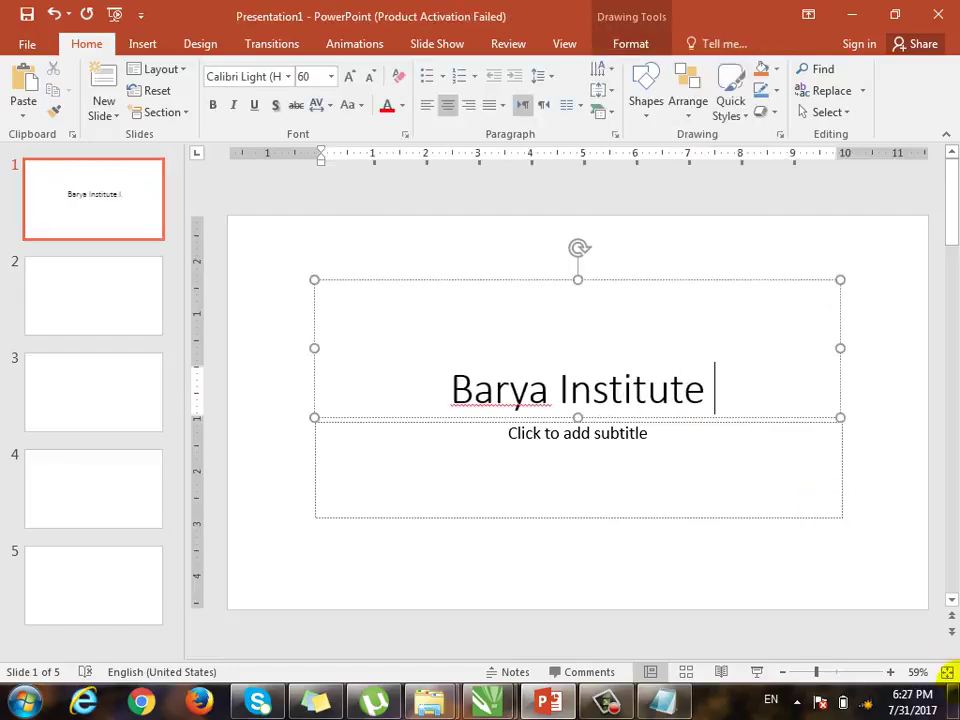
text(of Informat)
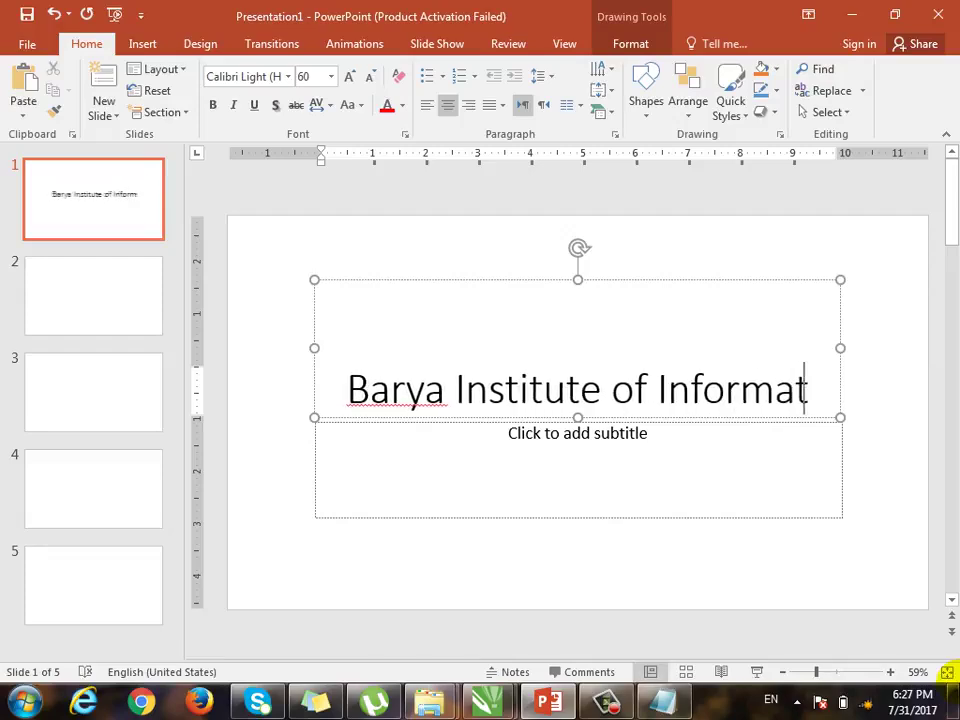
text(ion Technolgy)
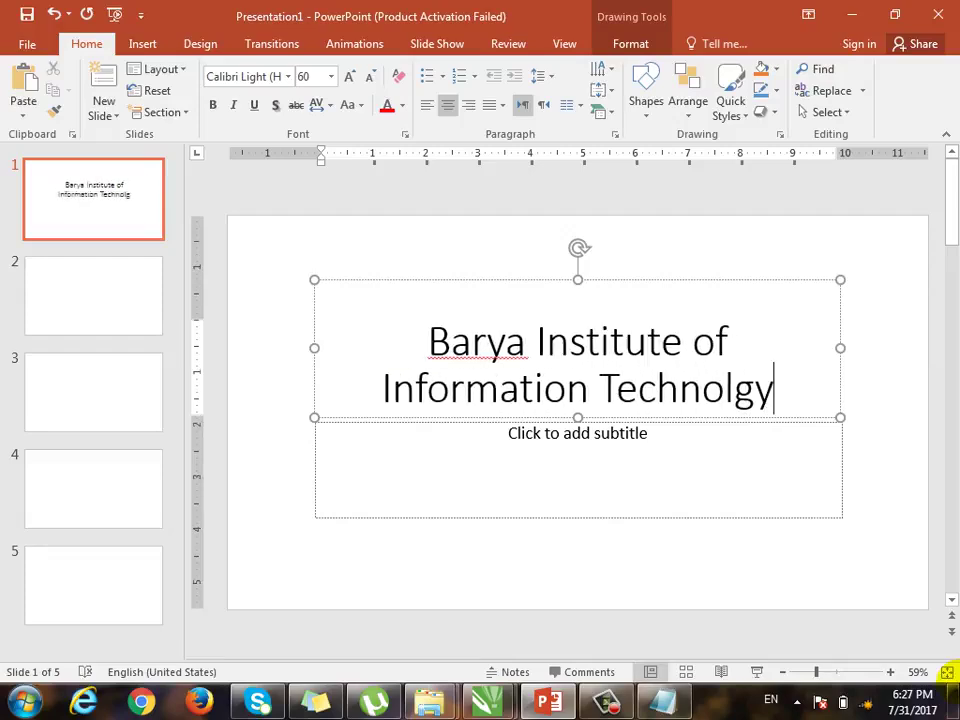
key(Left)
key(Left)
text(o)
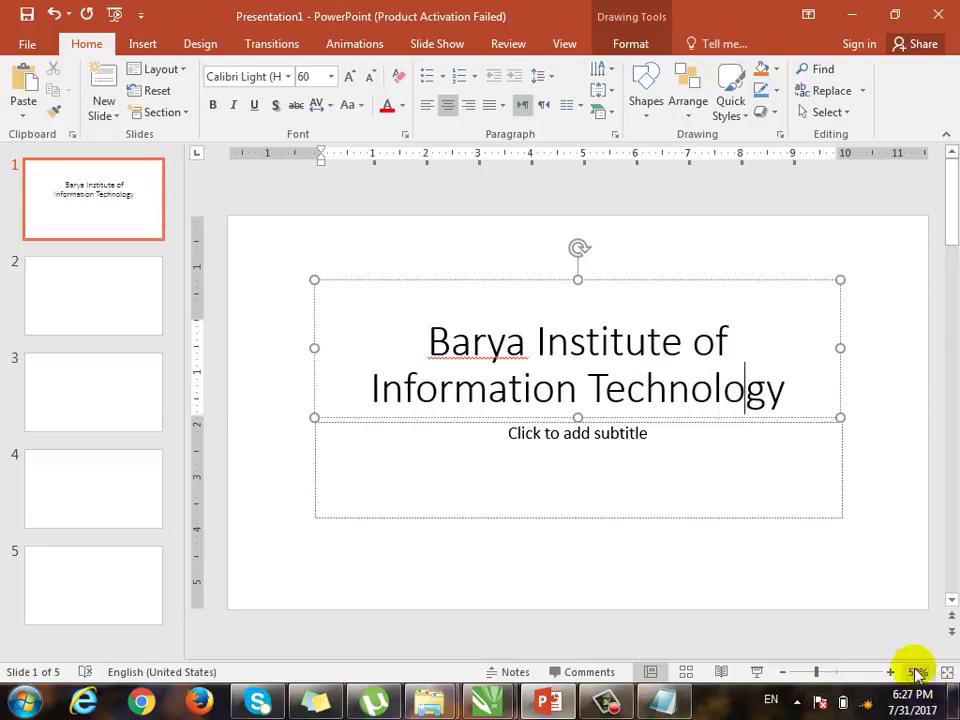
Enter the institute's street address as the subtitle, then go to slide 2.
click(697, 473)
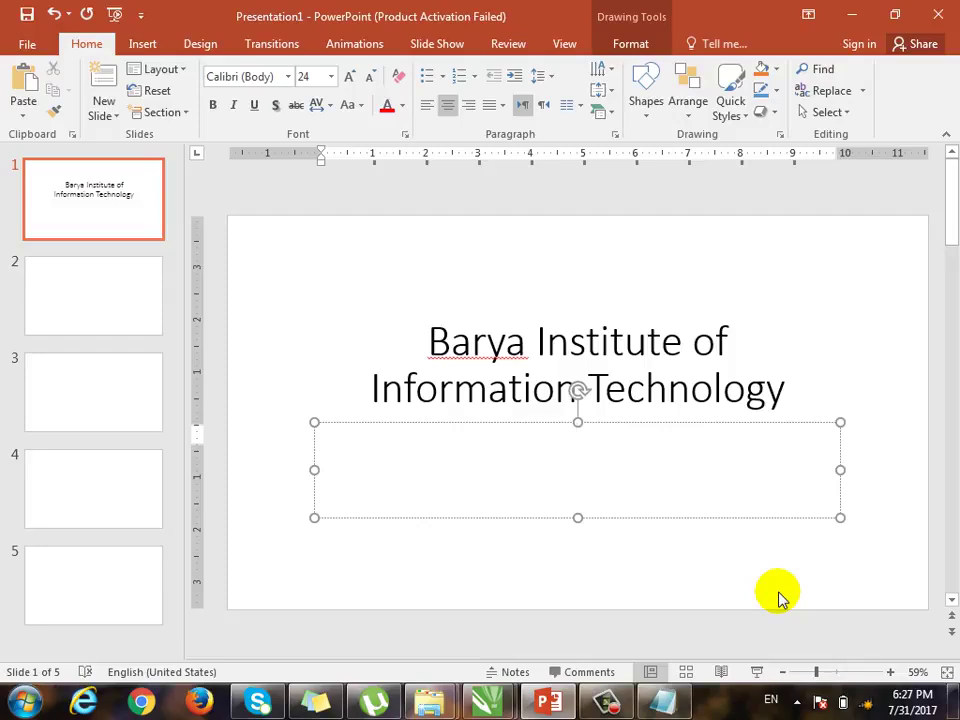
text(Addre)
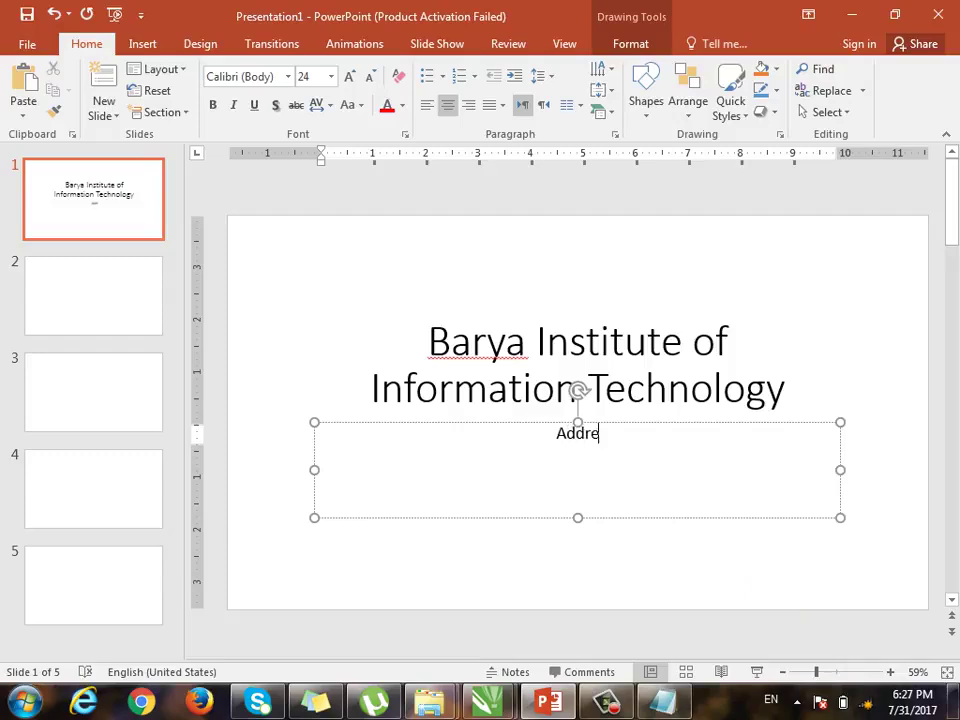
text(ss:)
text( Kari)
text(z)
key(BackSpace)
text(iz S)
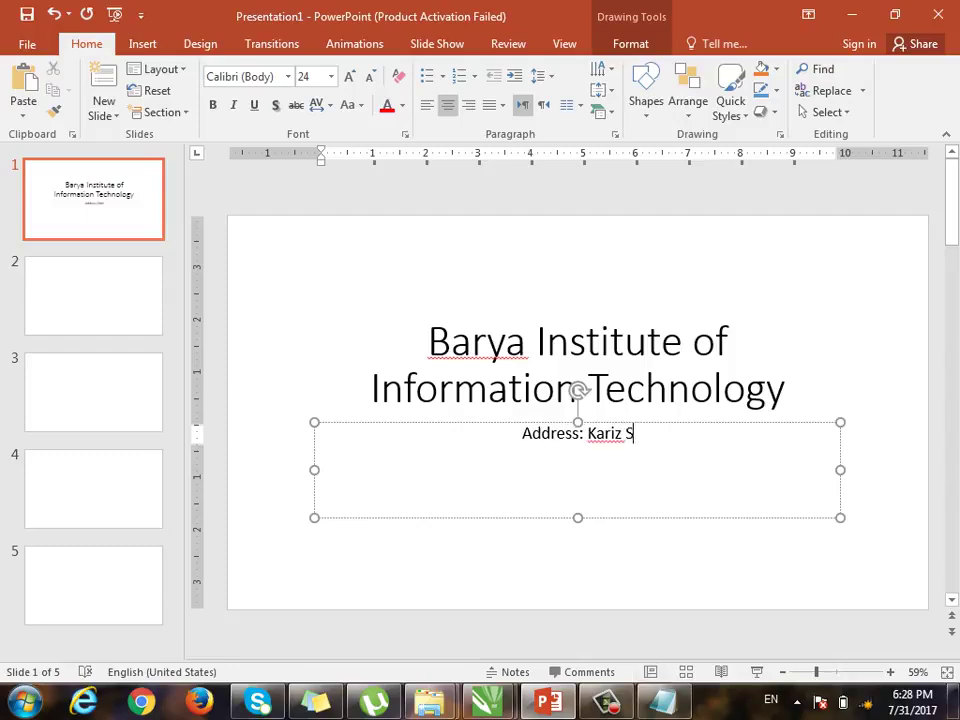
text(treet)
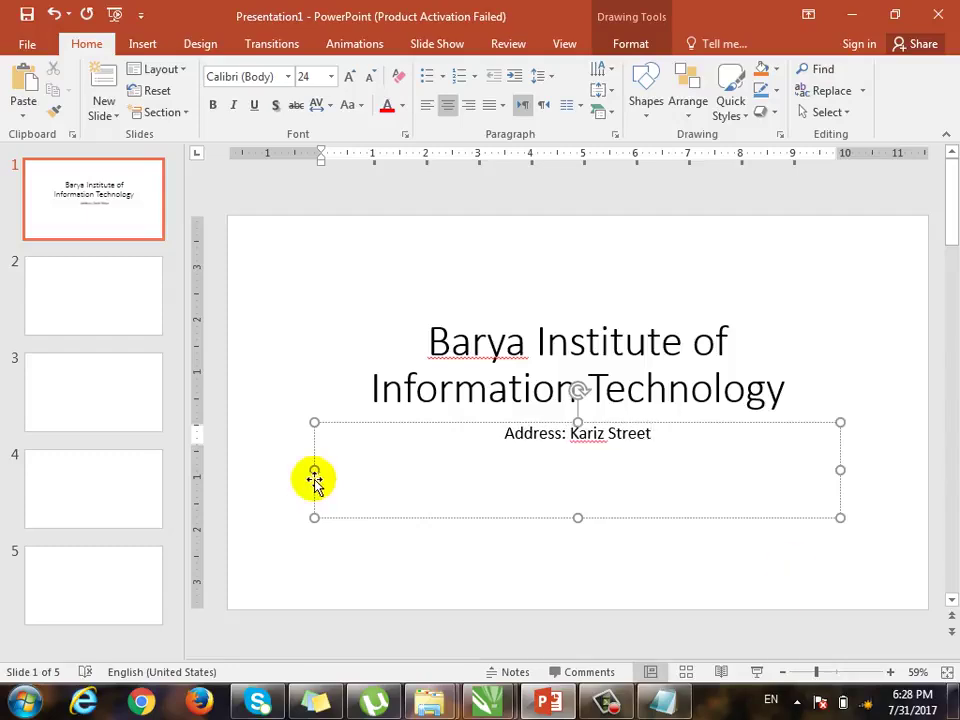
click(141, 295)
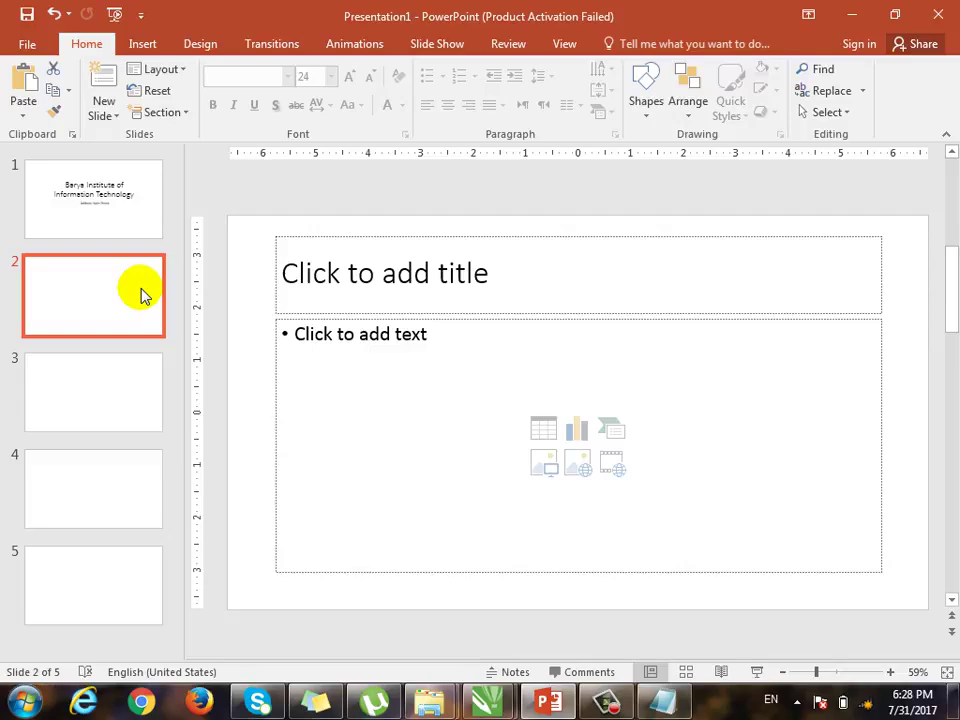
Title slide 2 'Computer Programs'.
click(95, 190)
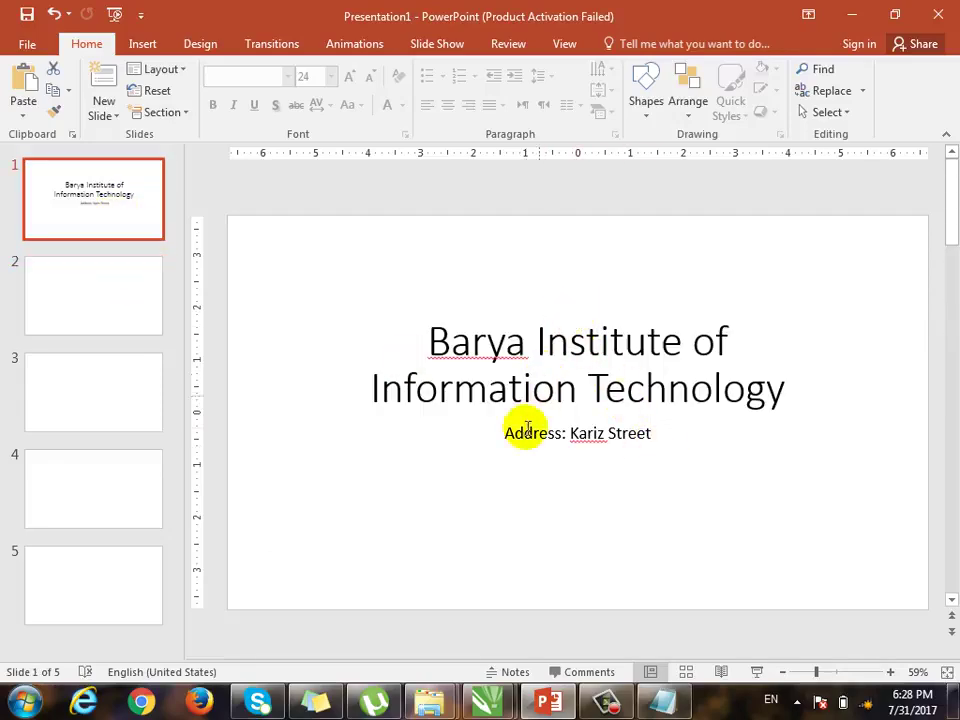
click(145, 295)
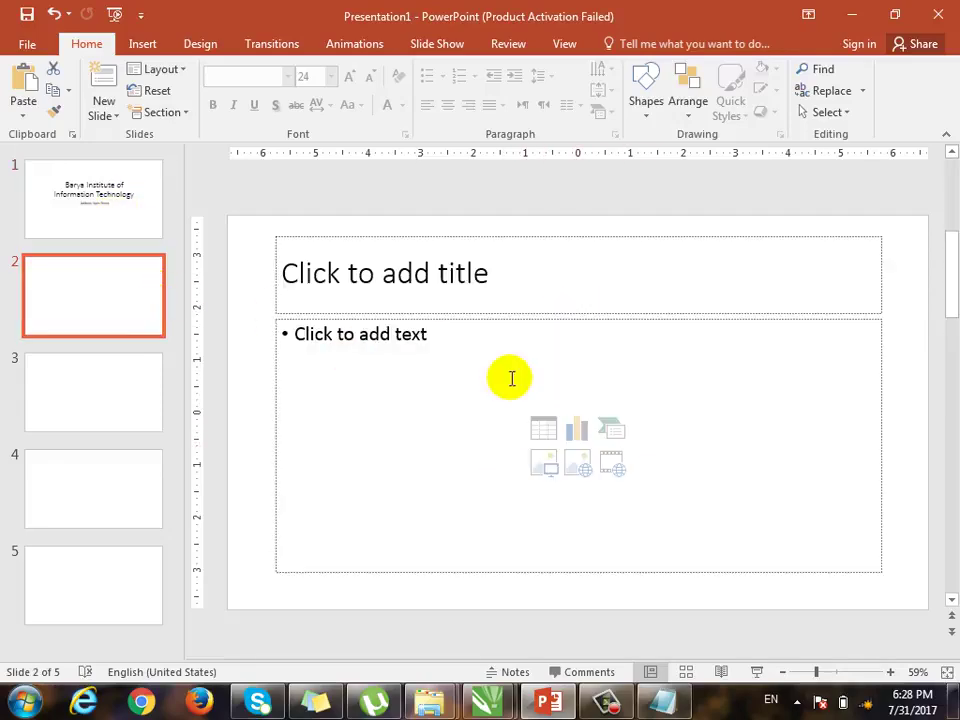
click(575, 301)
text(rogr)
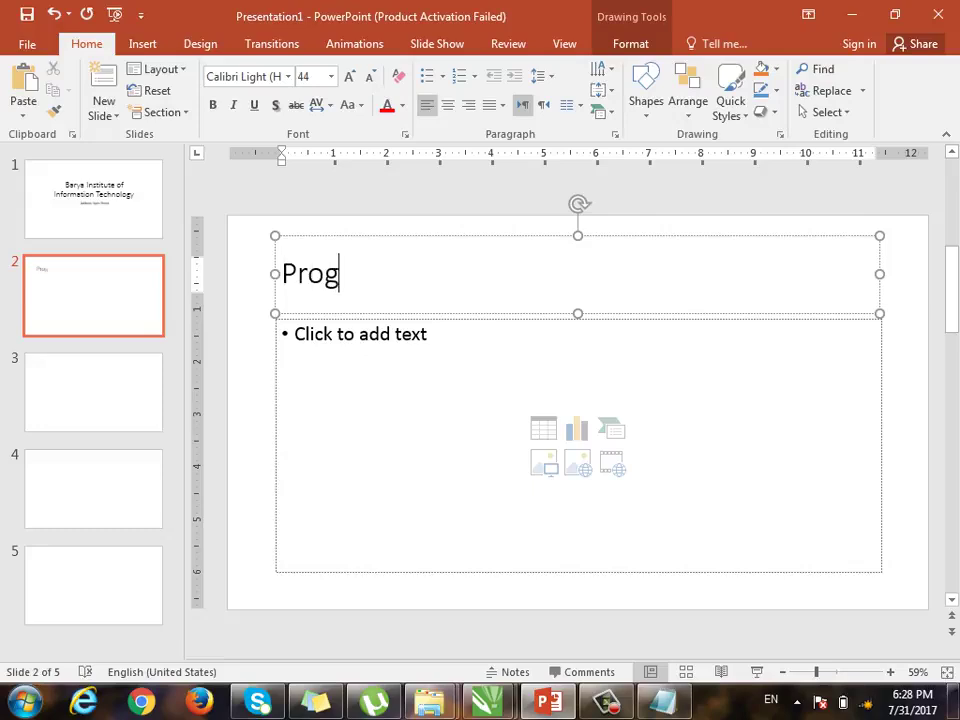
text(ams)
key(Home)
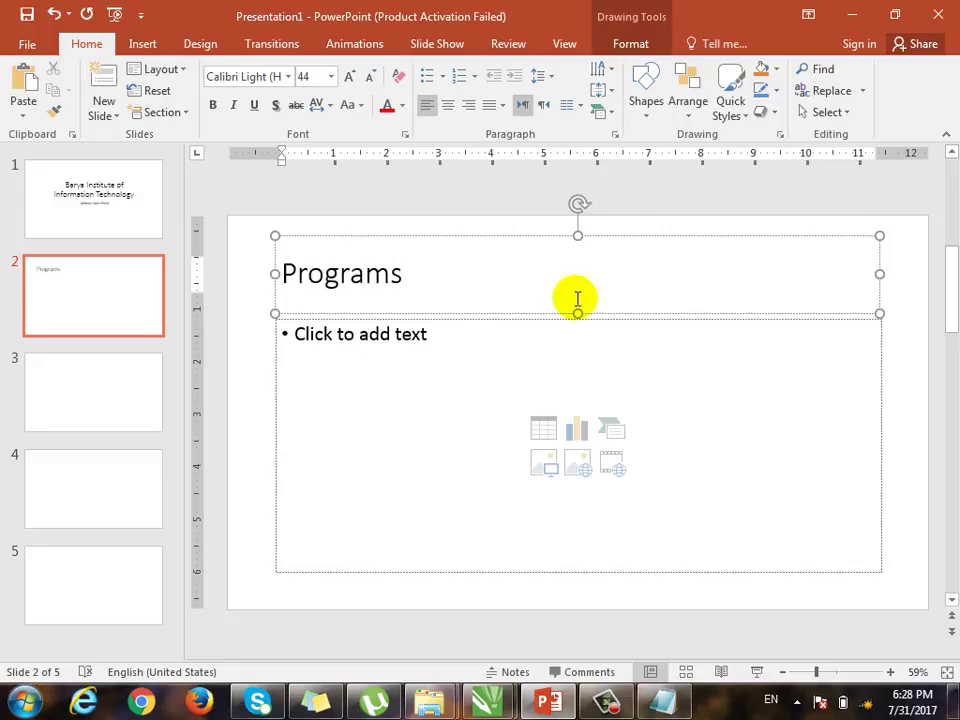
text(Comoupt)
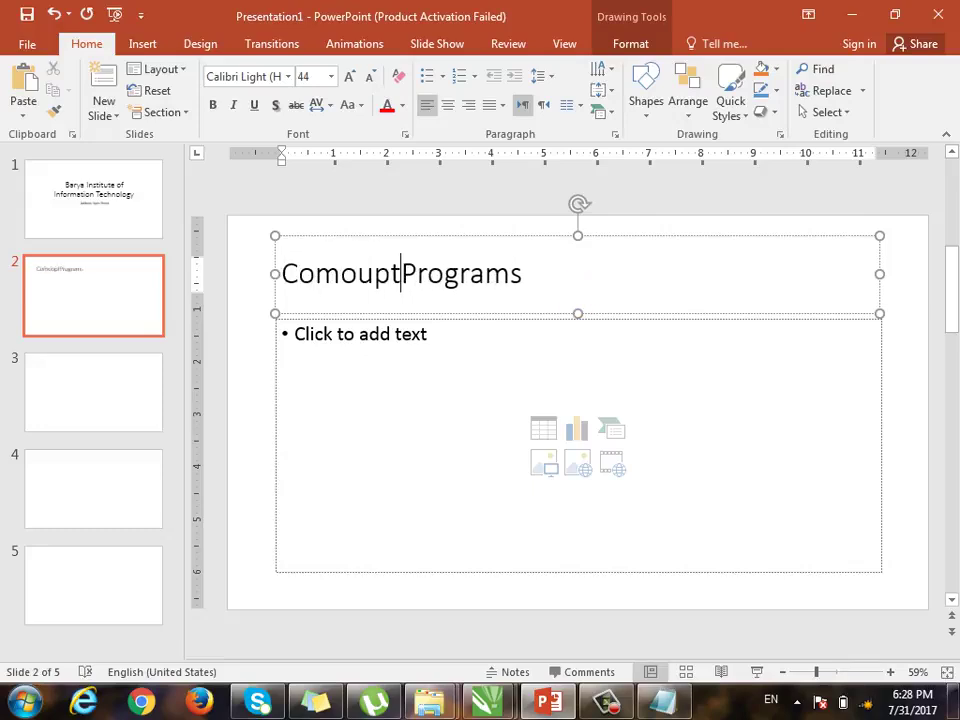
key(BackSpace)
key(BackSpace)
key(BackSpace)
key(BackSpace)
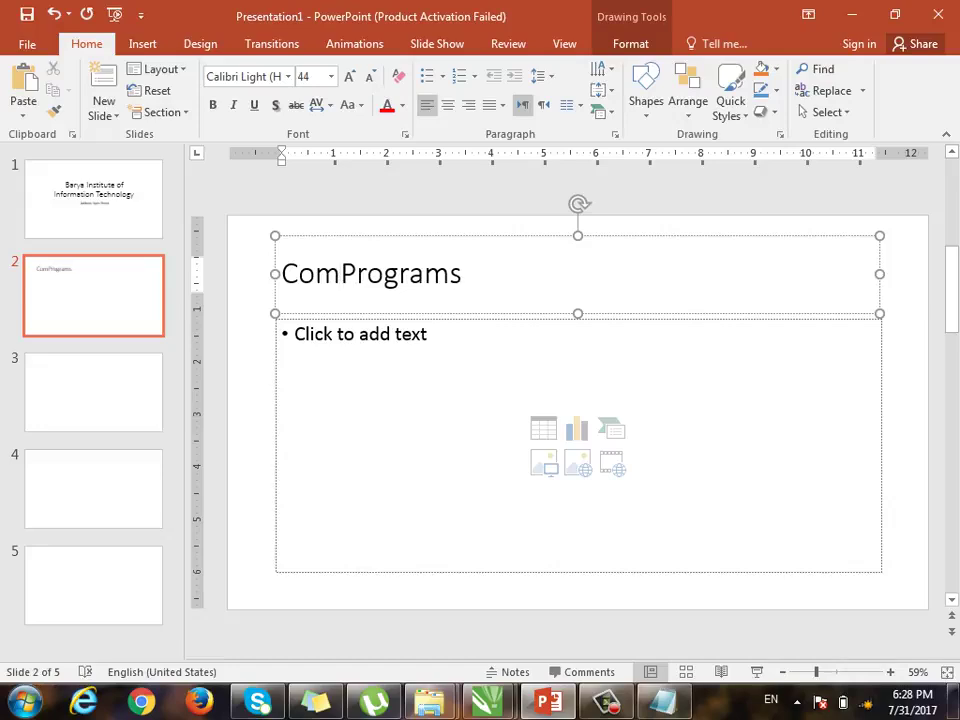
text(puter)
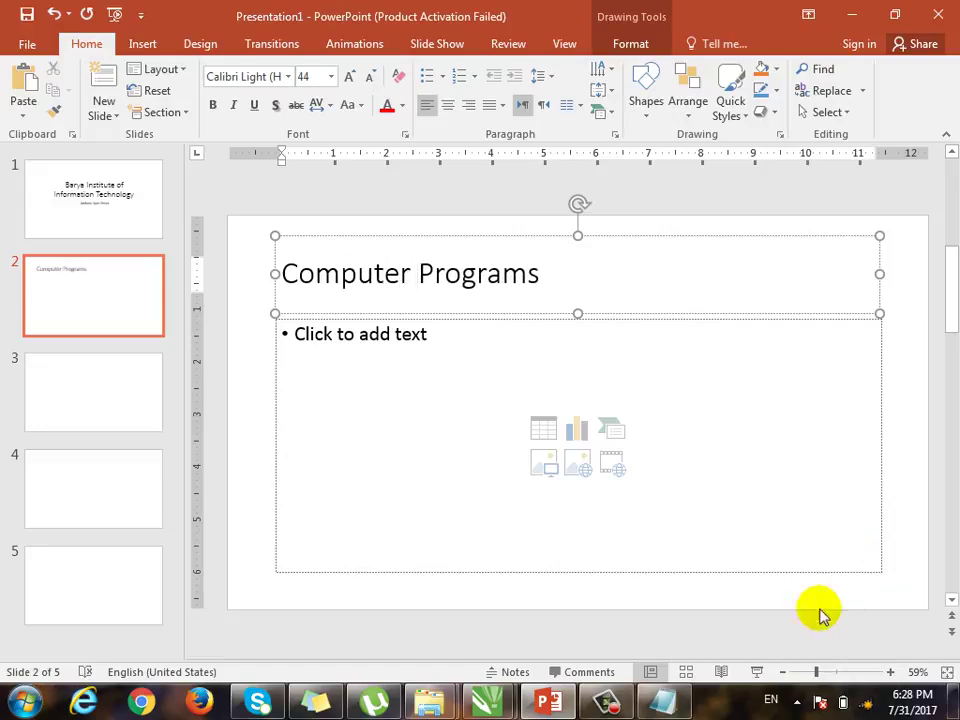
Add the bullets Ms Windows, Word and Excel to slide 2's body.
click(458, 385)
text(Ms)
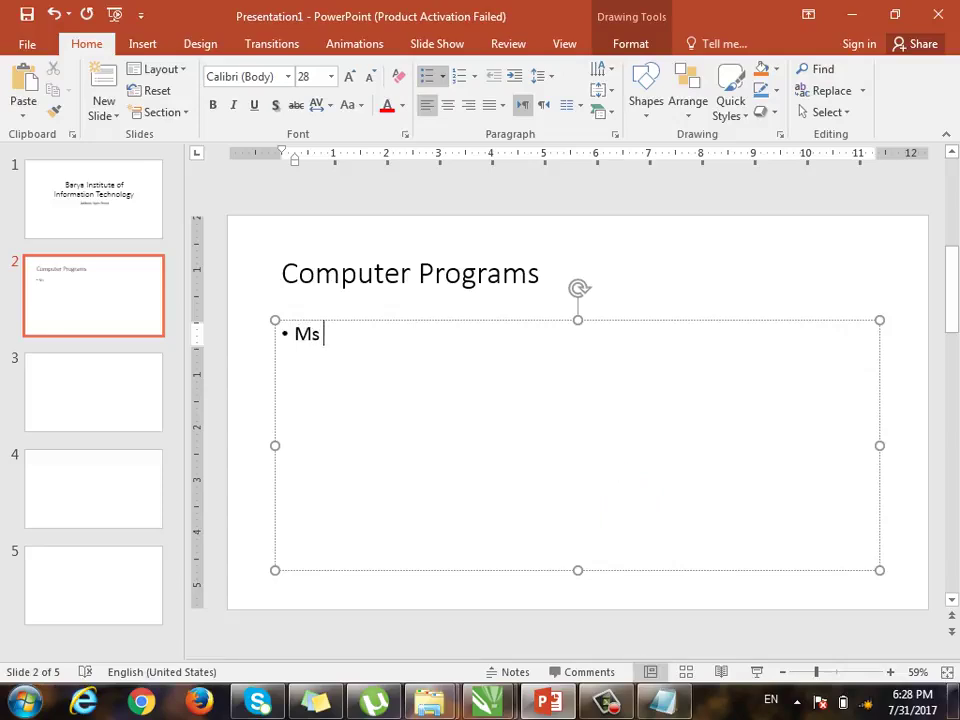
text( Windows)
key(Return)
text(Exce)
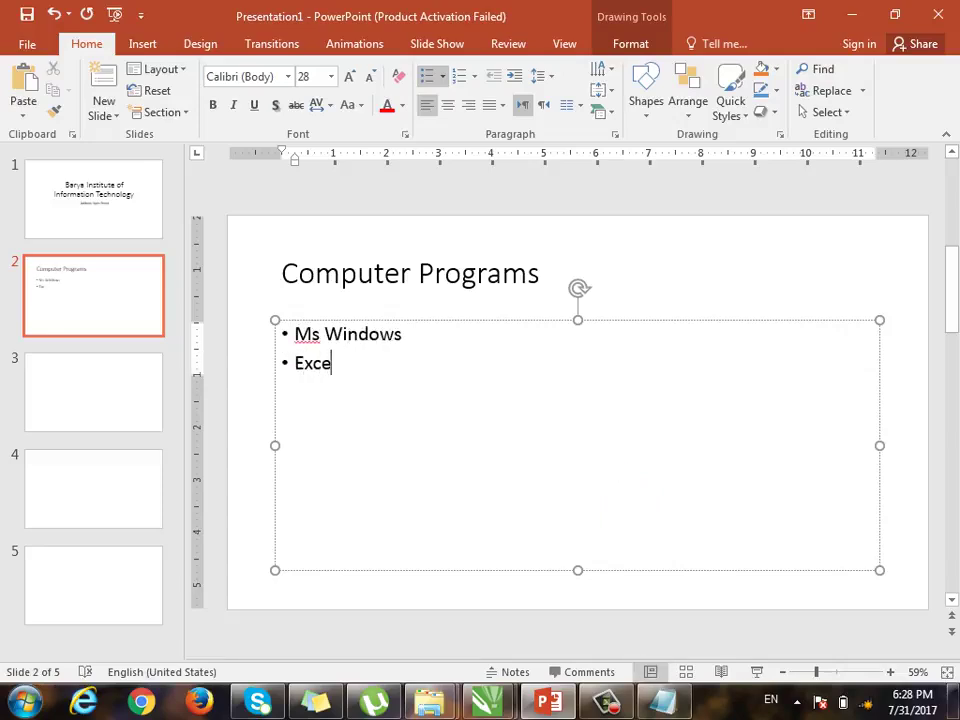
key(BackSpace)
key(BackSpace)
key(BackSpace)
key(BackSpace)
text(Word)
key(Return)
text(E)
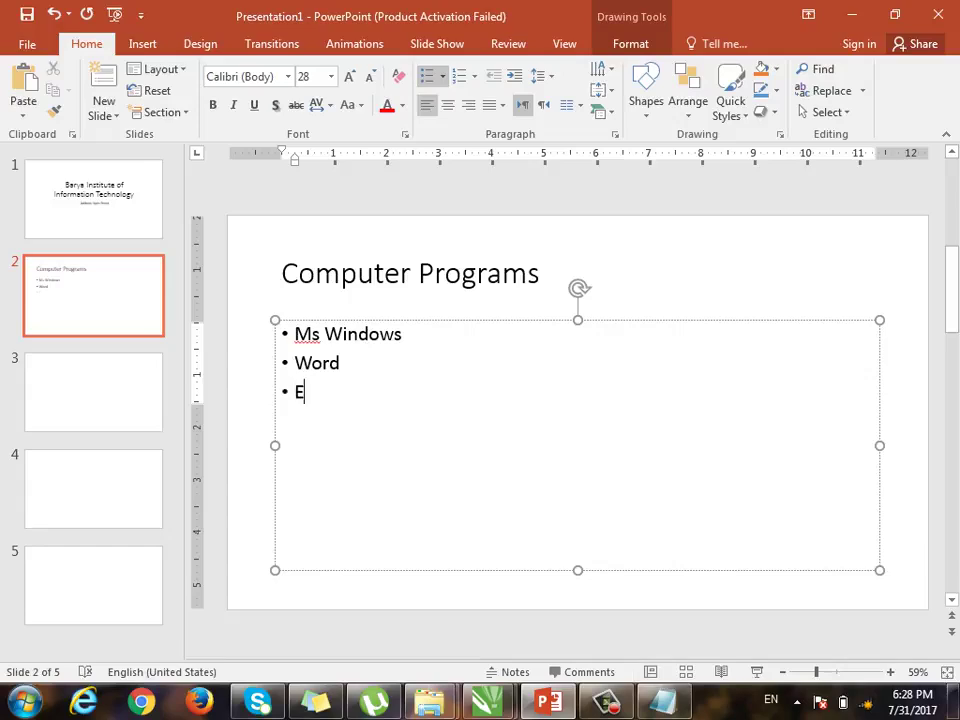
text(xcel)
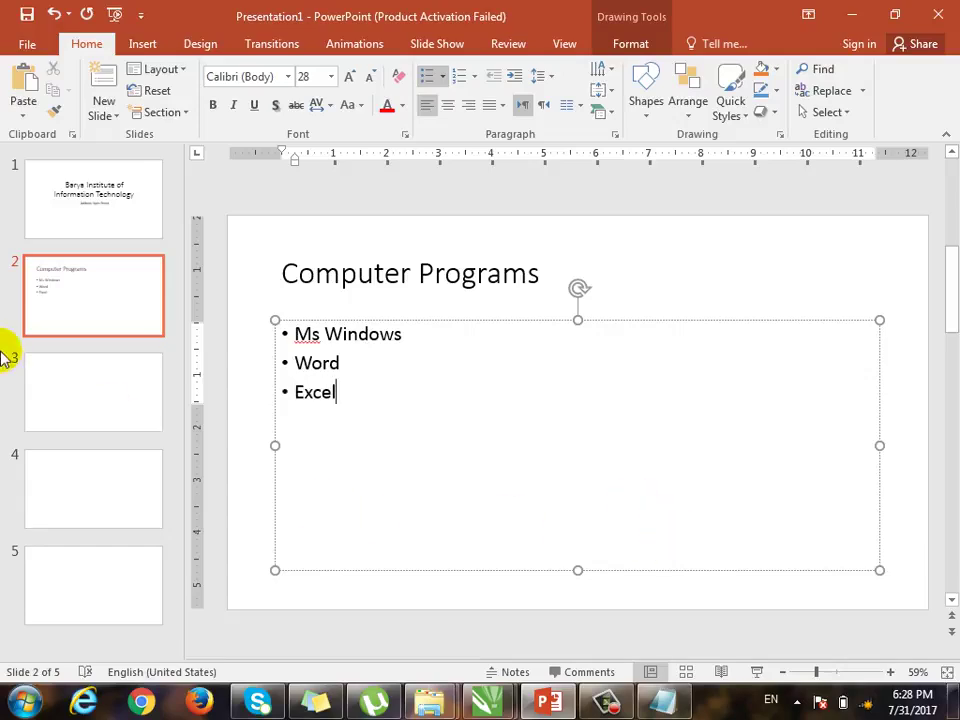
click(66, 390)
click(410, 262)
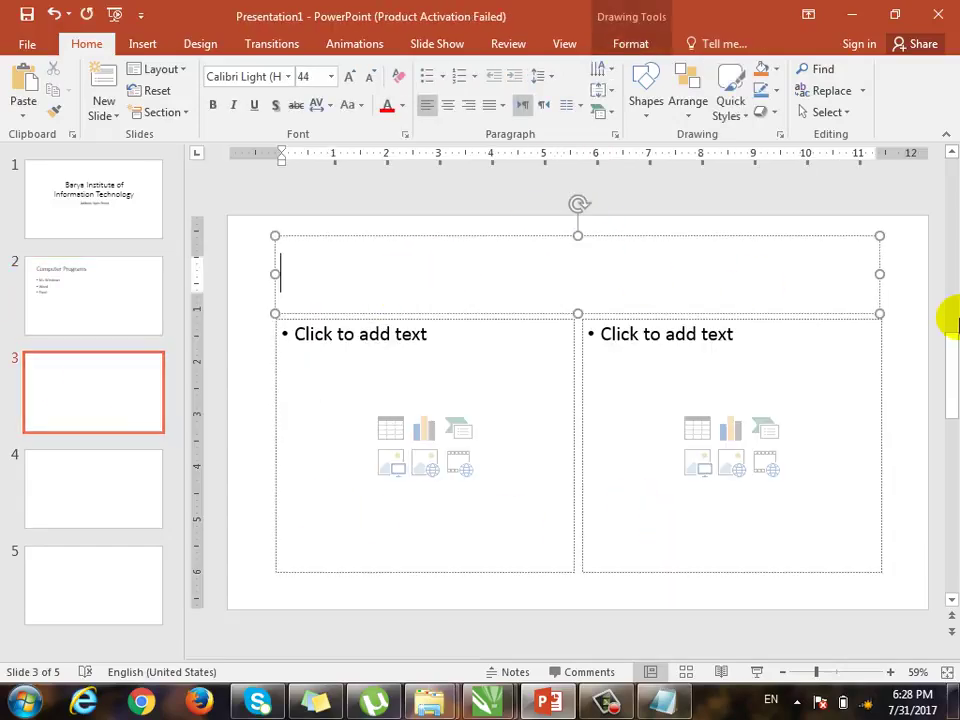
Title slide 3 'English' and list bullets 1, 2, 3 and 54 in its left column.
text(Englis)
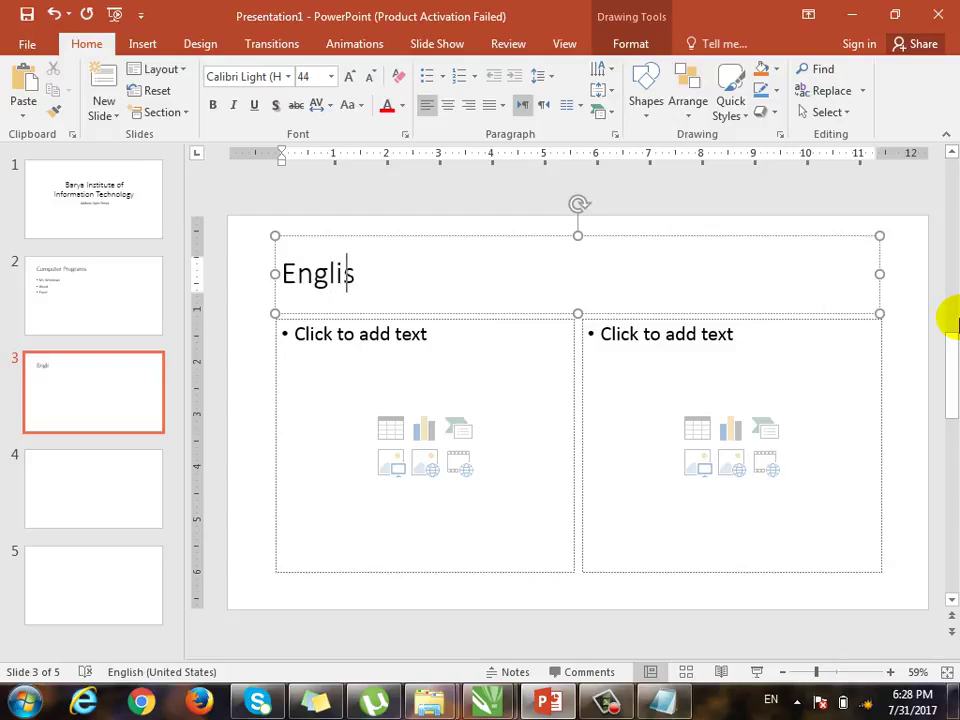
text(h)
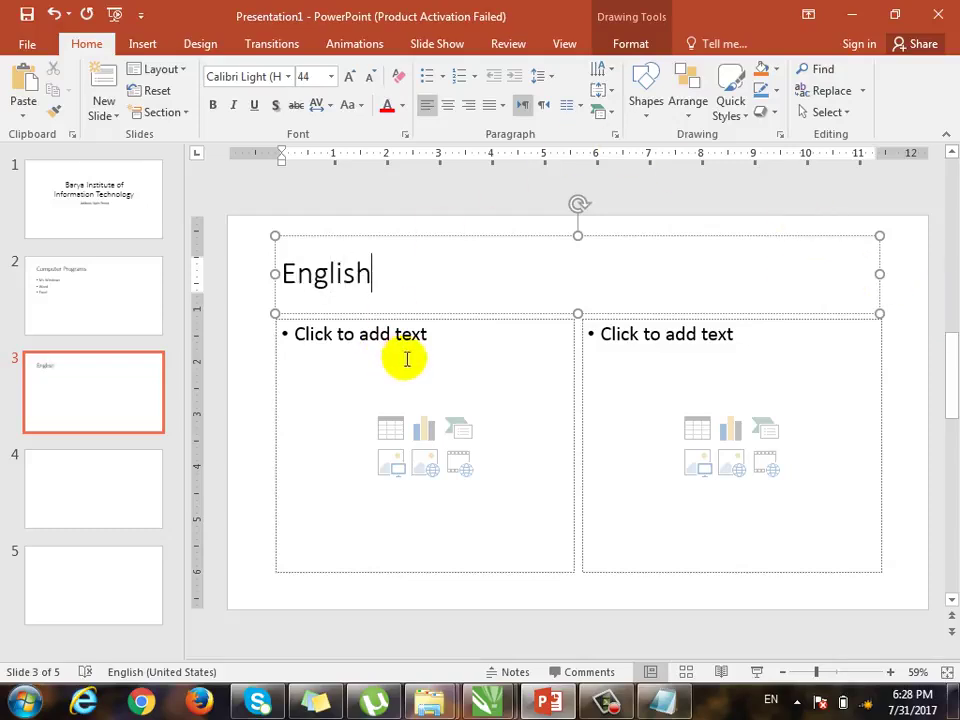
click(405, 360)
text(1)
key(Return)
text(2)
key(Return)
text(3)
key(Return)
text(54)
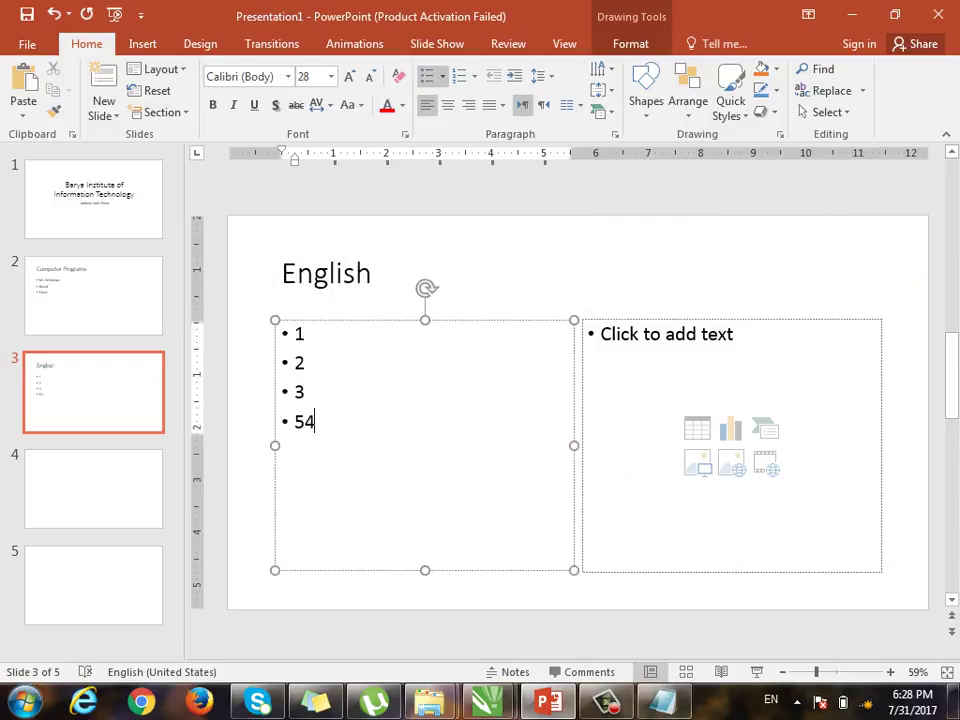
Title slide 4 'Math' with bullets 1, 2, 3, 54, then return to the title slide.
click(110, 470)
click(368, 274)
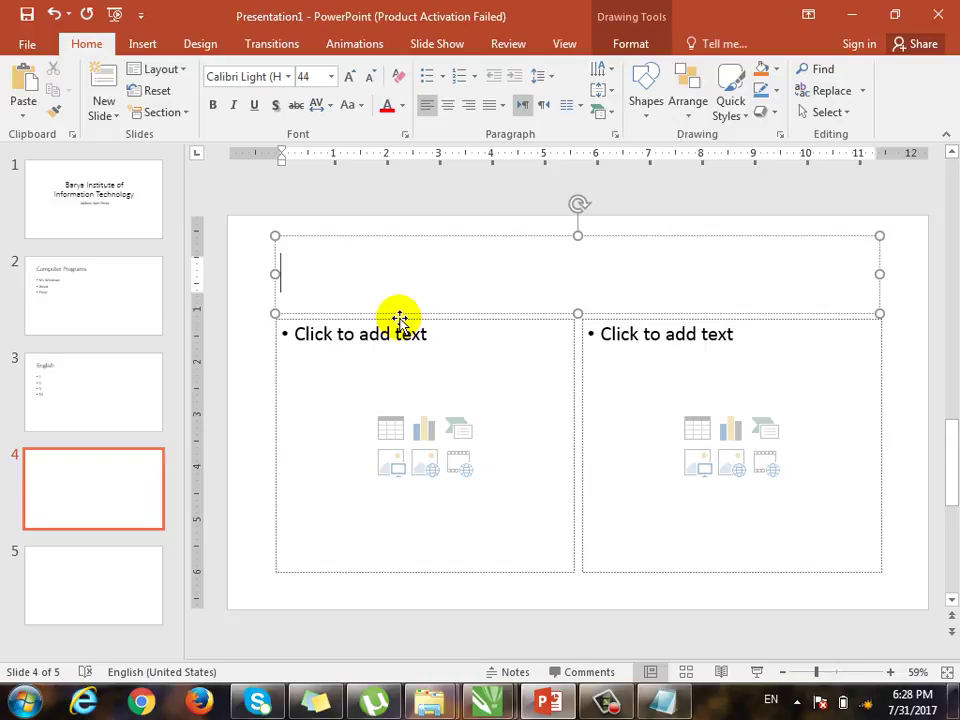
text(Math)
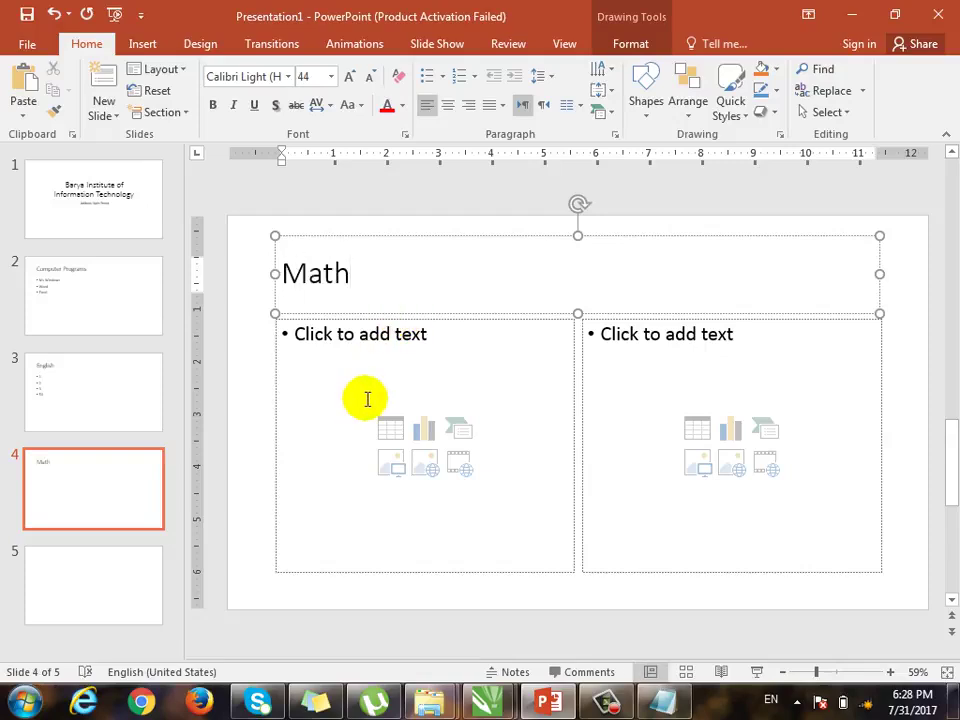
click(380, 405)
text(1 2 3 )
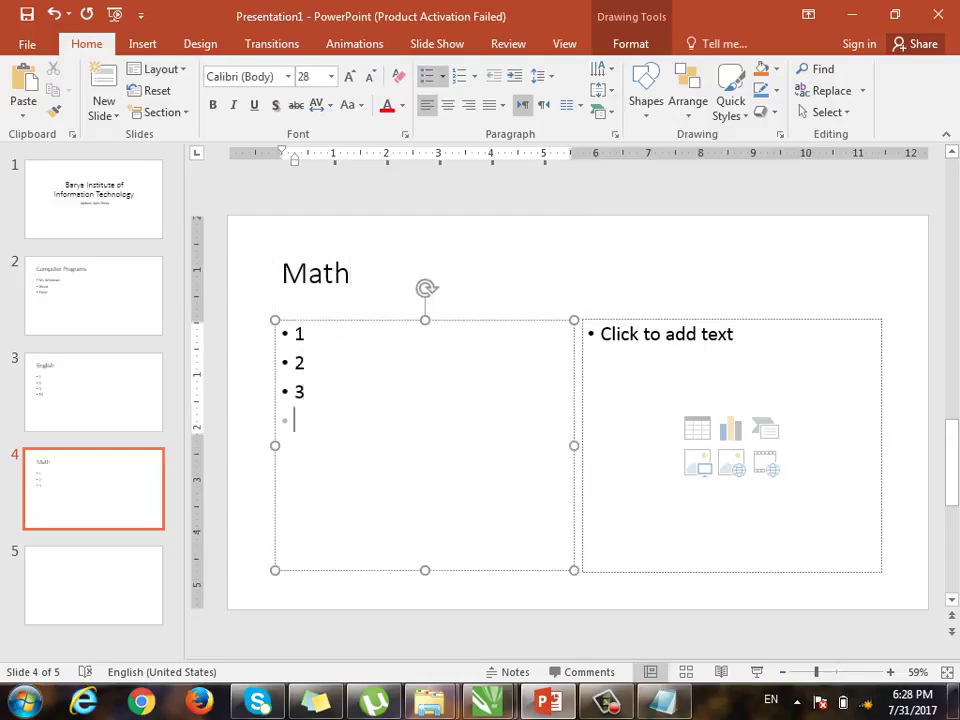
text(54)
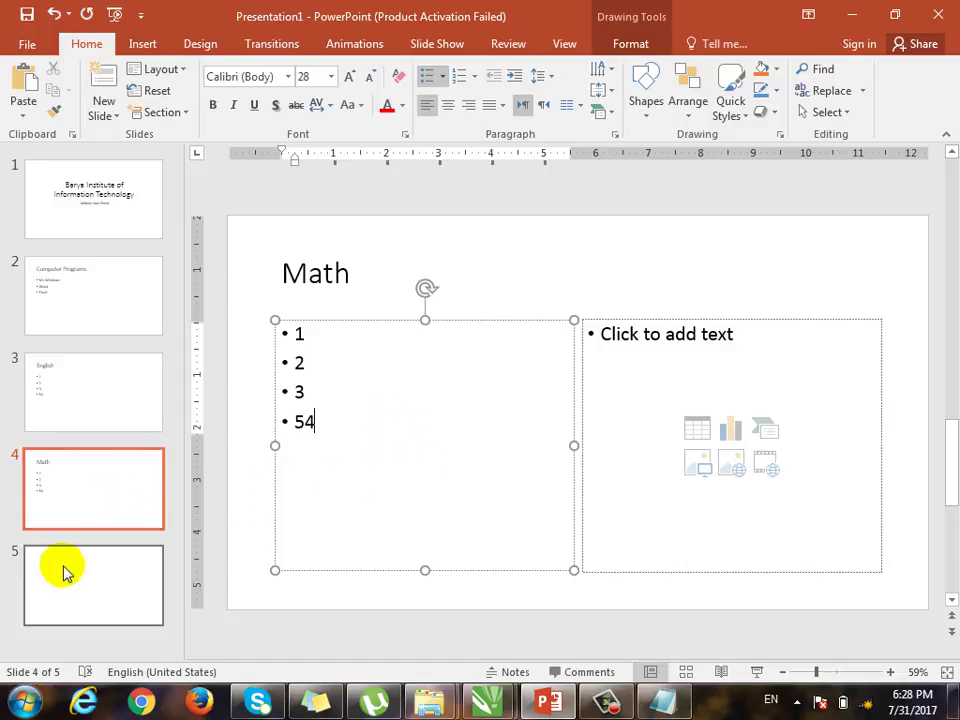
click(64, 572)
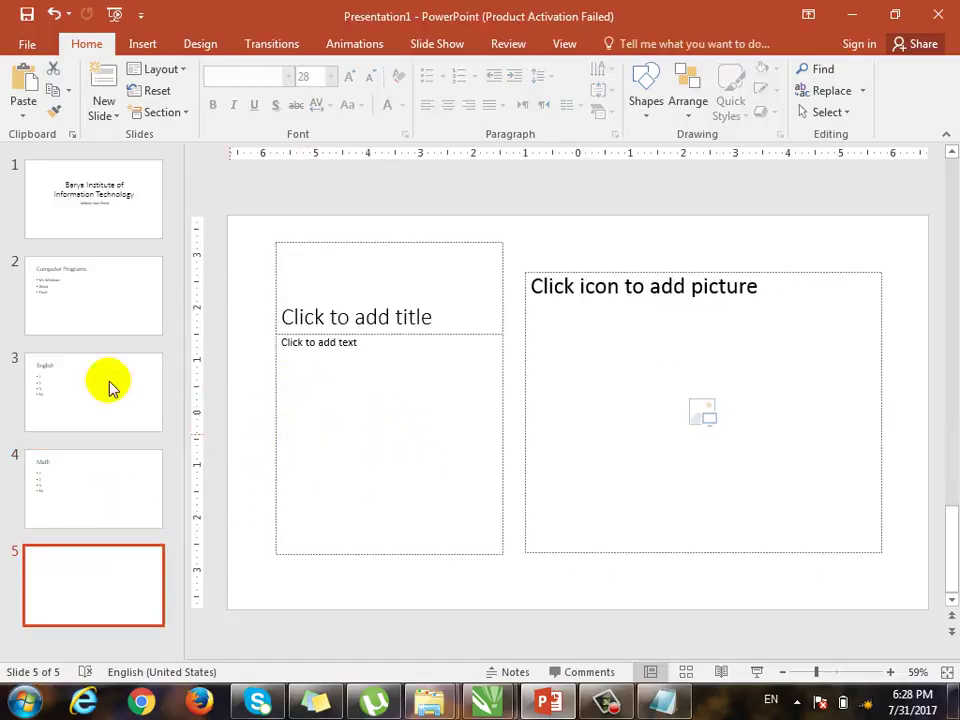
click(99, 219)
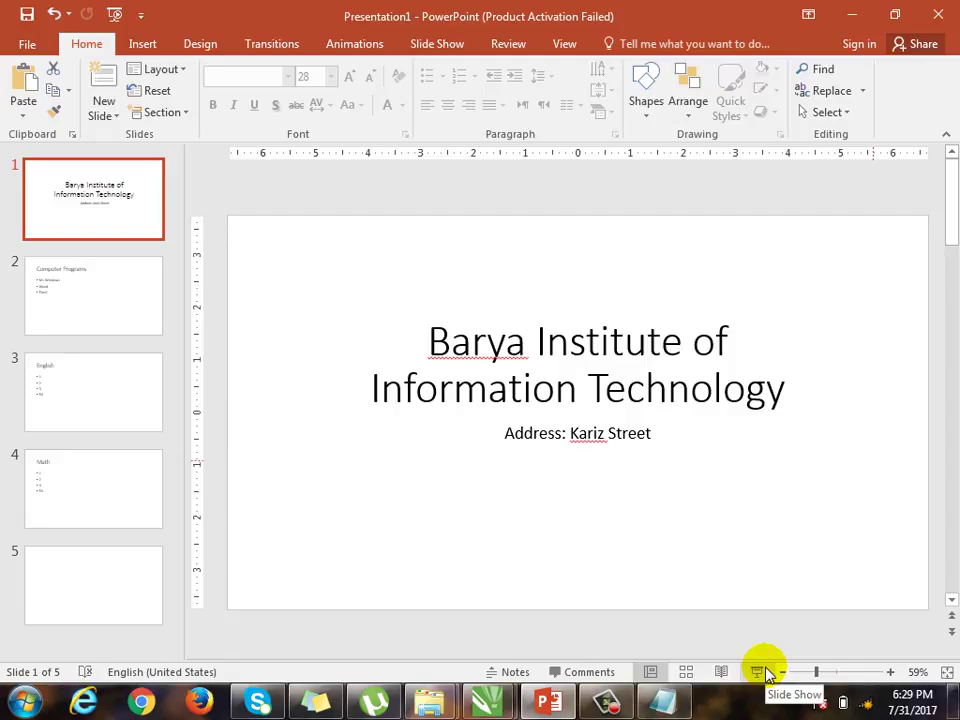
Start the slide show and advance through Computer Programs to the English slide.
click(767, 675)
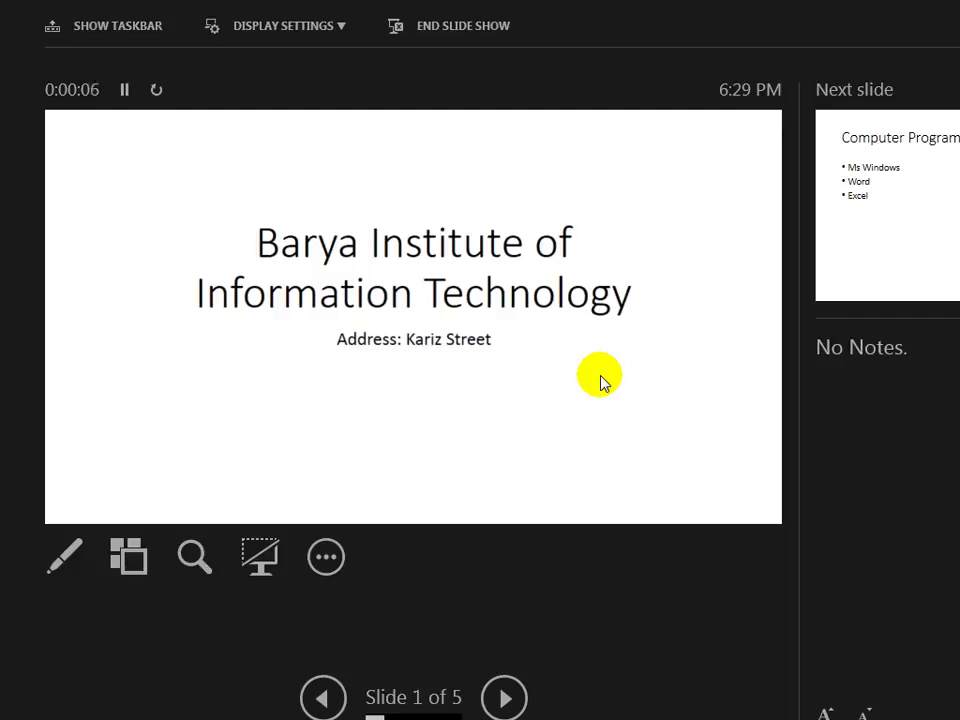
click(601, 383)
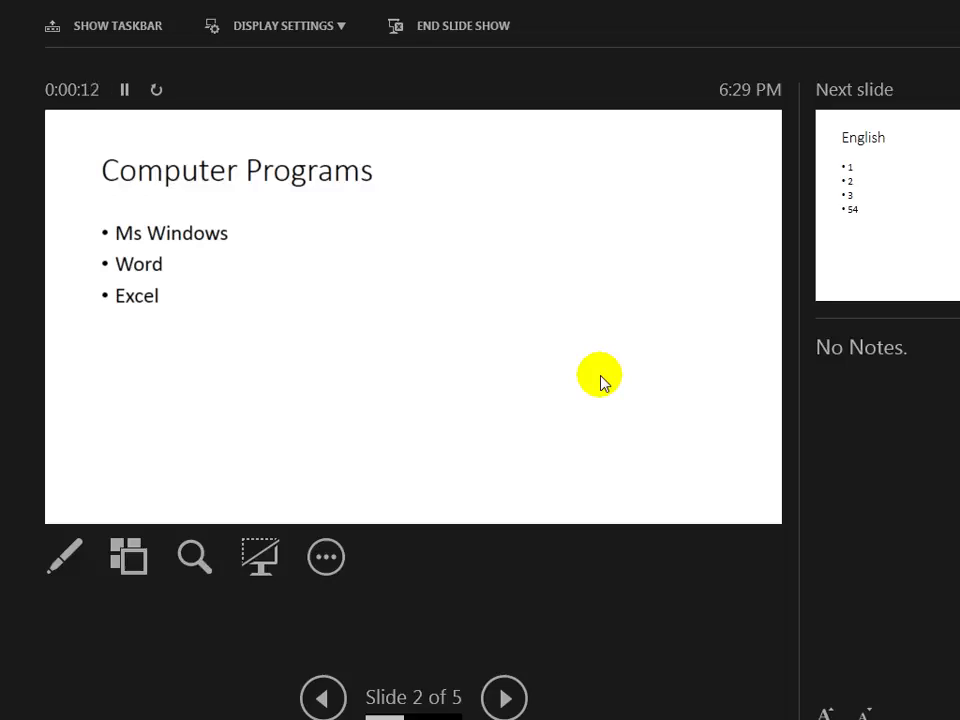
click(601, 383)
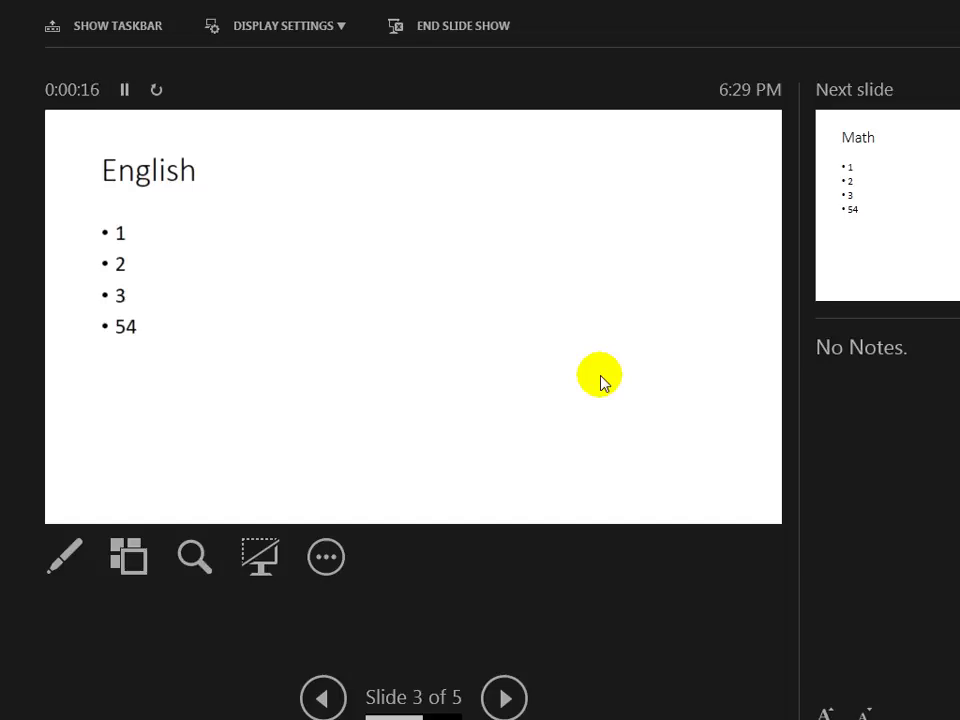
Turn on the laser pointer, then advance past Math and the blank slide to end the show.
click(64, 556)
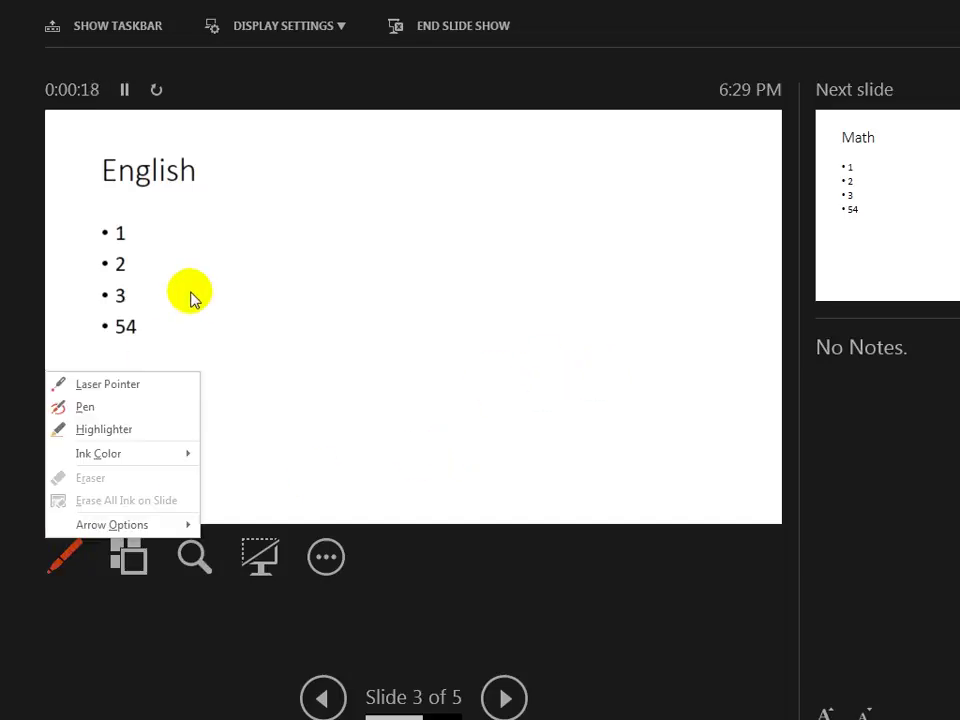
click(125, 388)
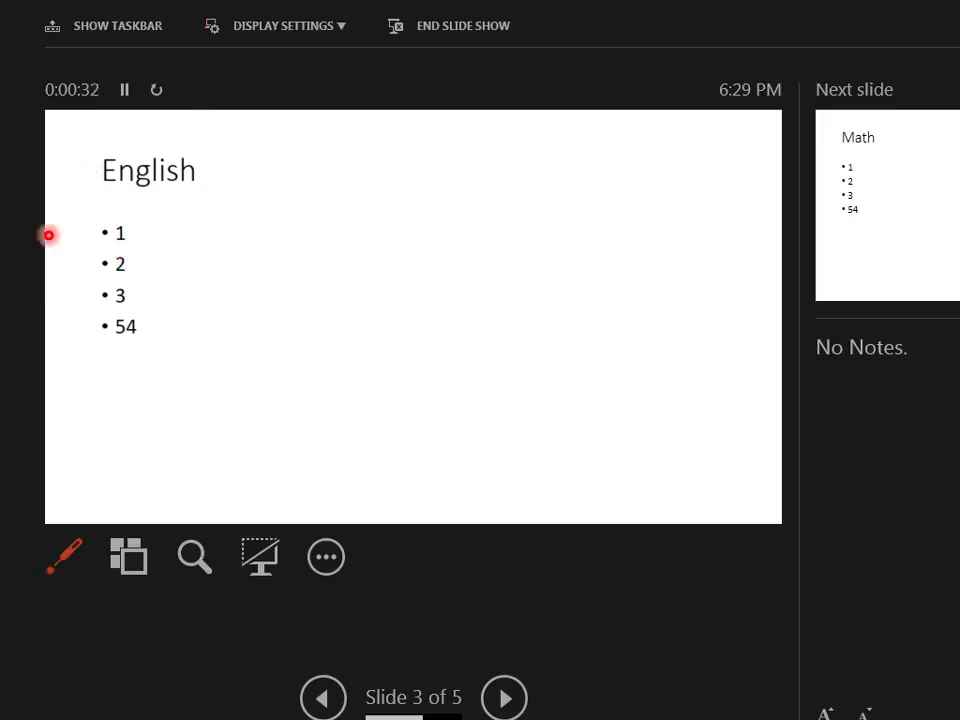
key(Right)
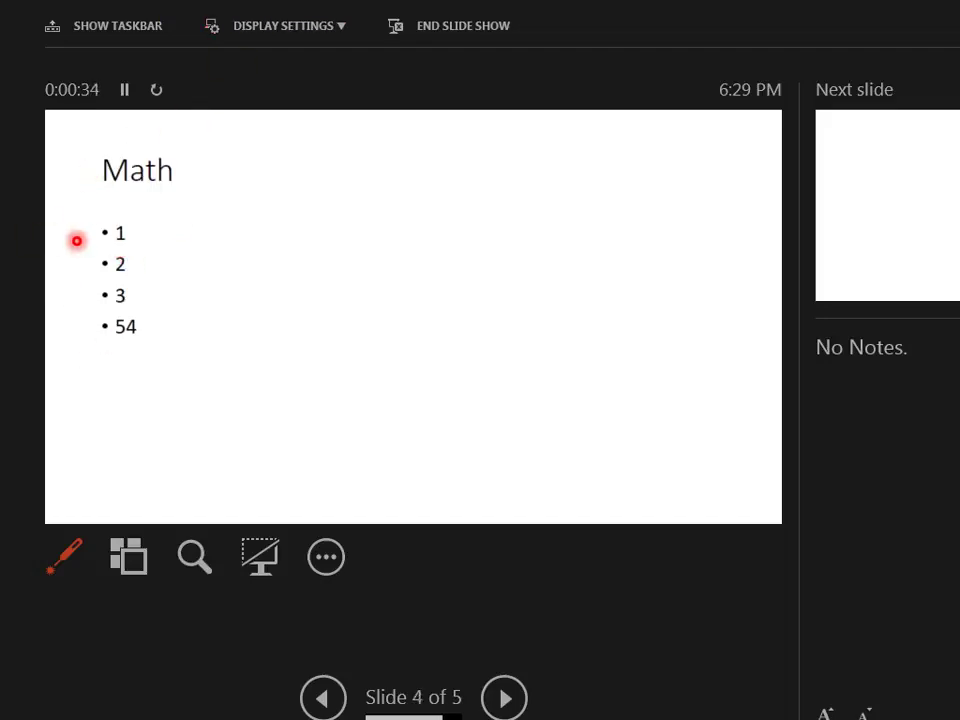
key(Right)
key(Right)
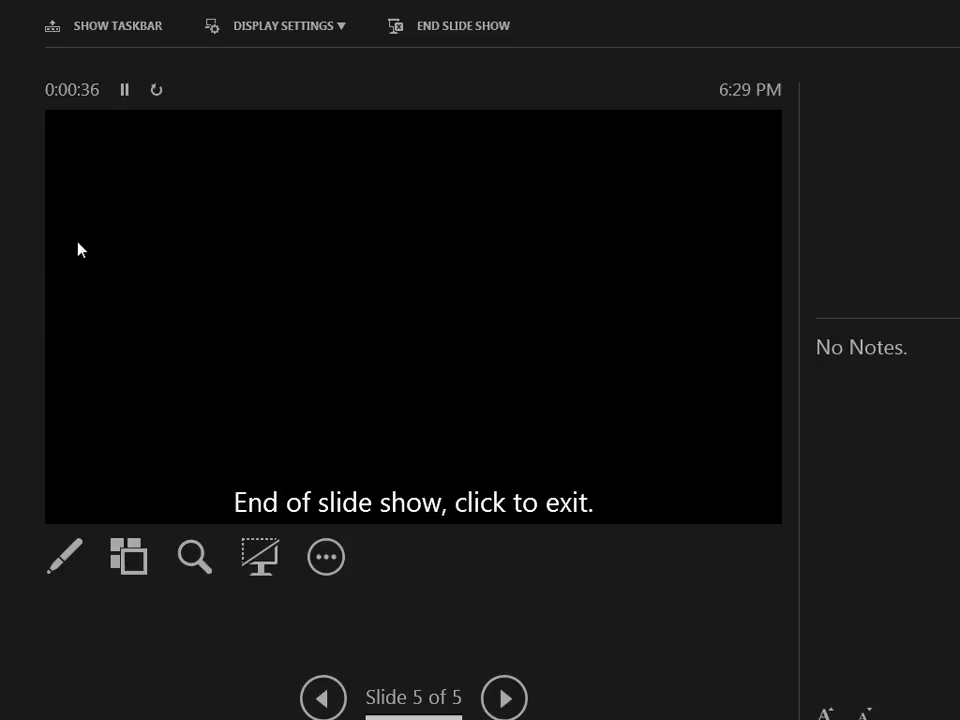
key(Right)
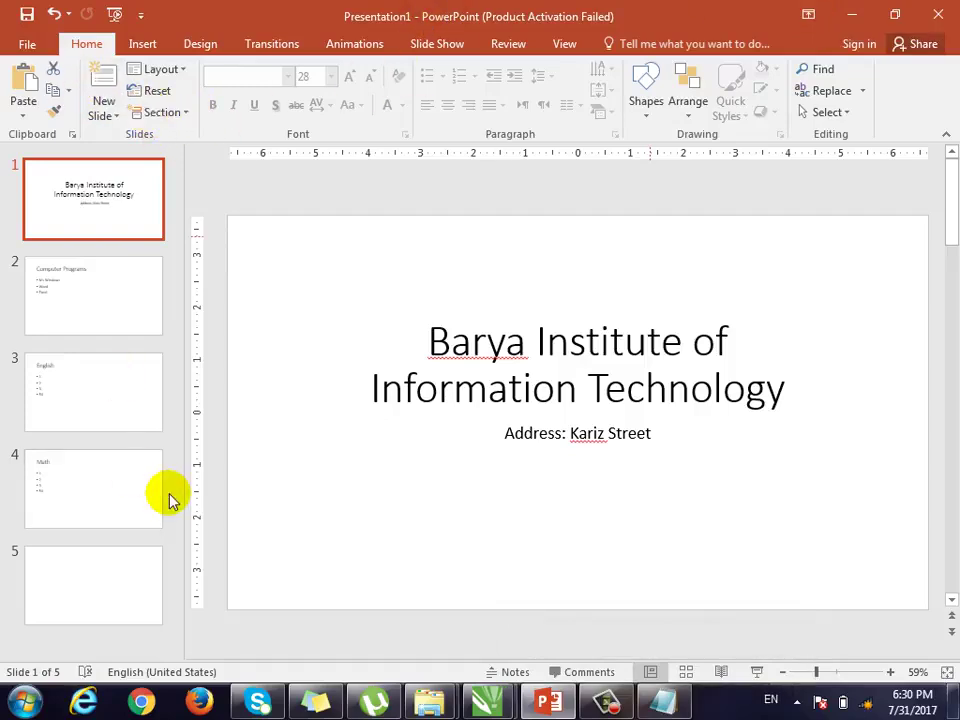
Delete the empty slide 5 using Delete Slide from its thumbnail's context menu.
click(144, 577)
right_click(144, 577)
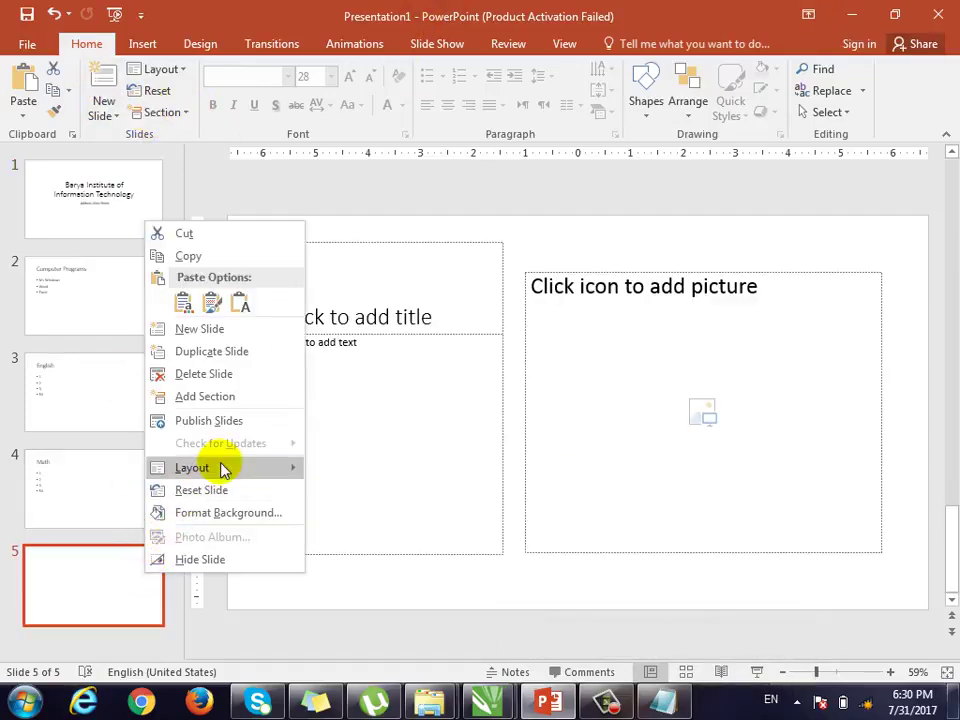
click(240, 376)
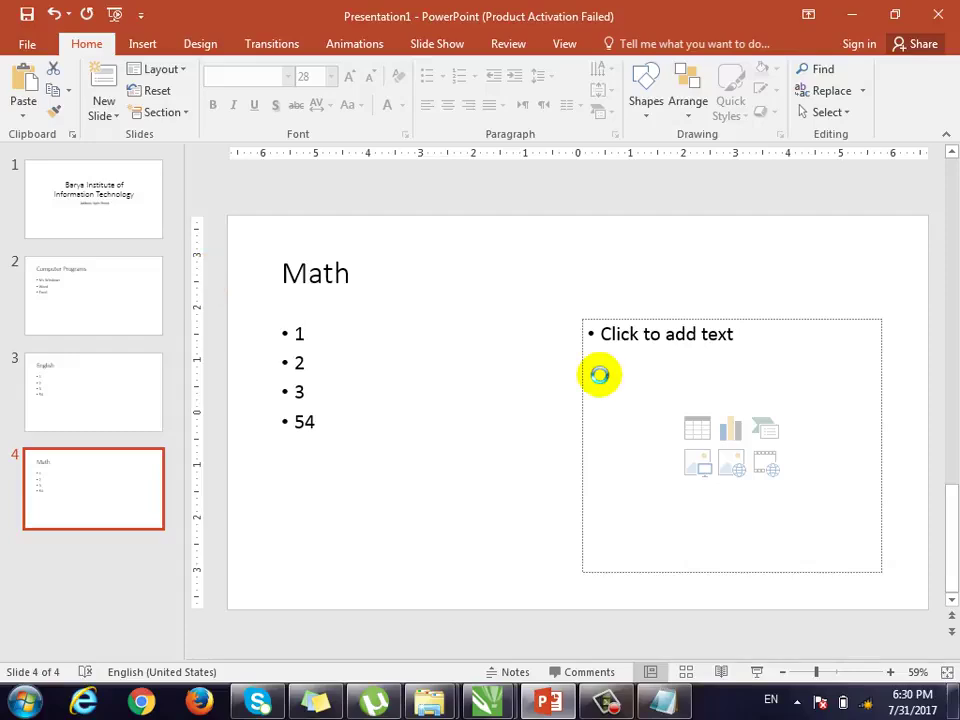
key(F5)
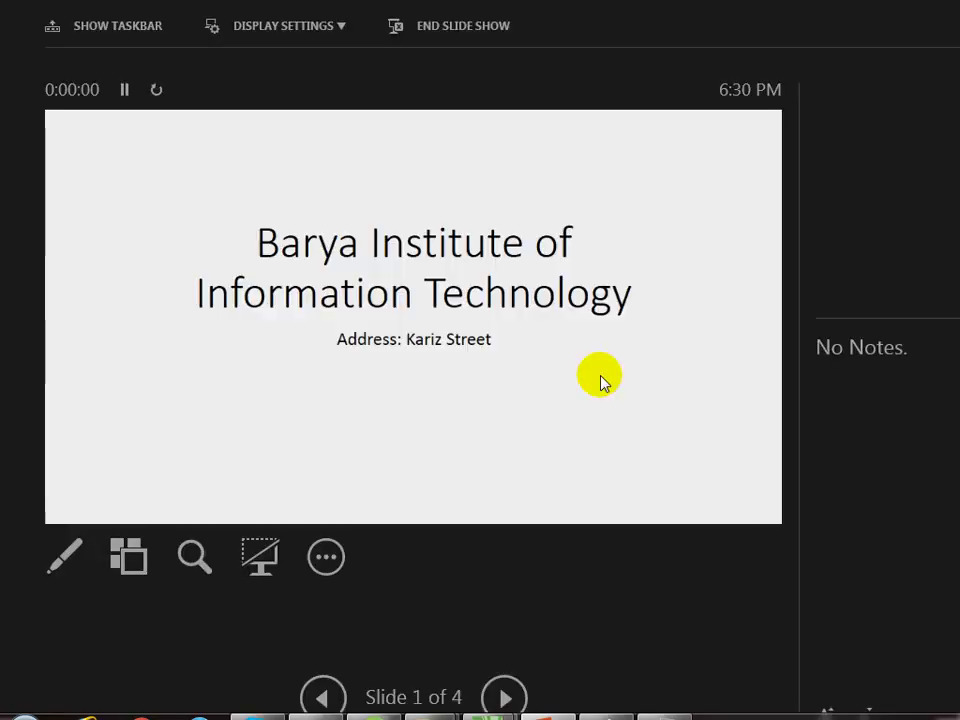
key(Right)
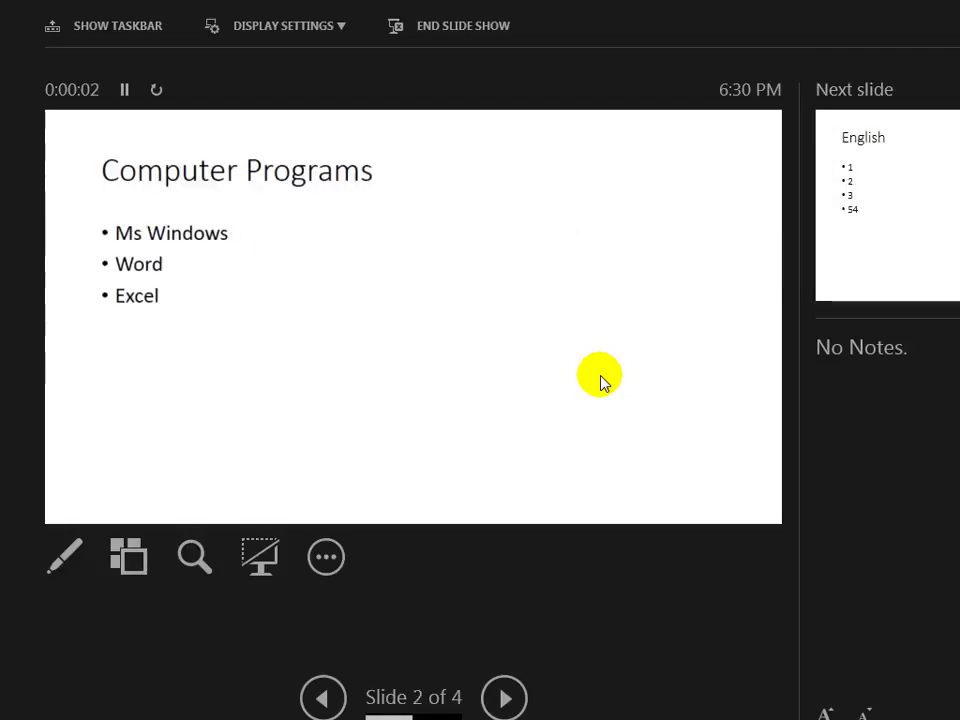
key(Right)
key(Right)
key(Right)
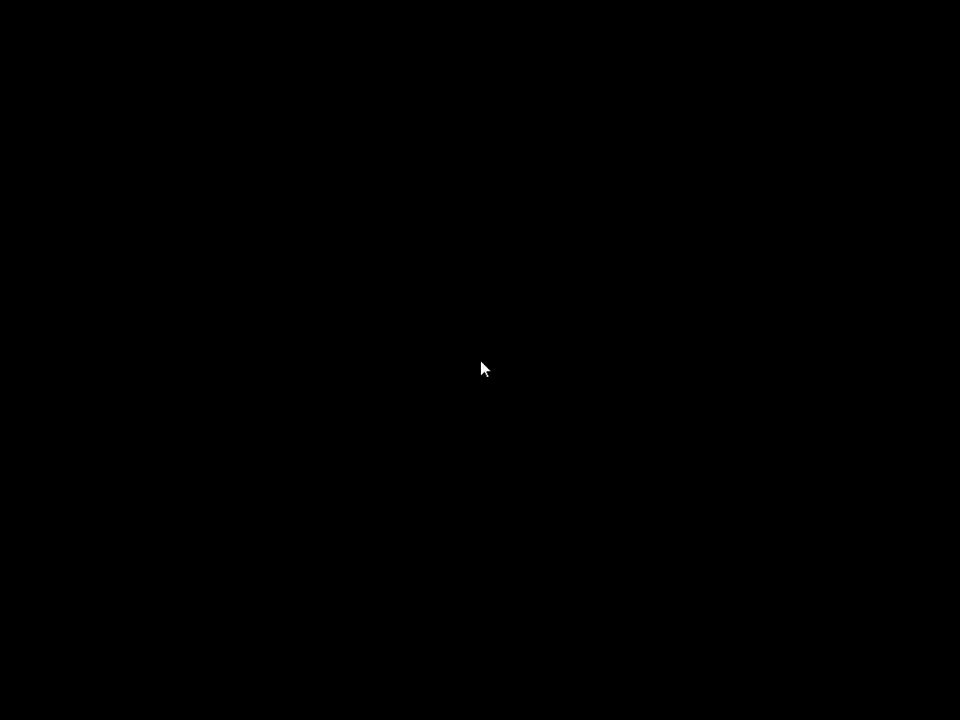
key(Right)
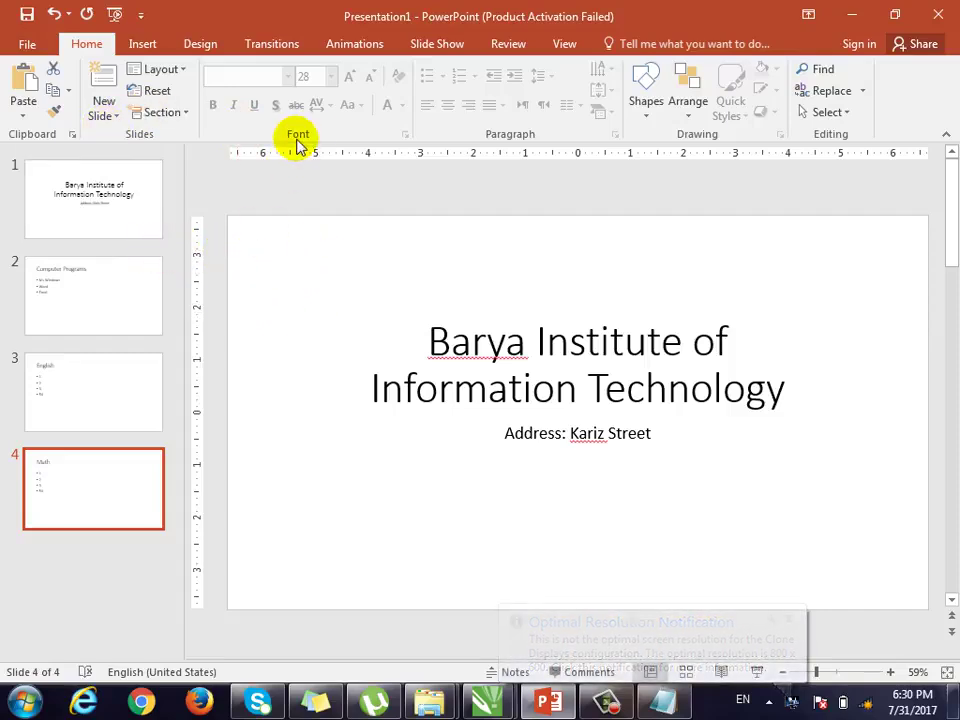
Select the title slide's title text and bring up the New Slide dropdown.
click(590, 341)
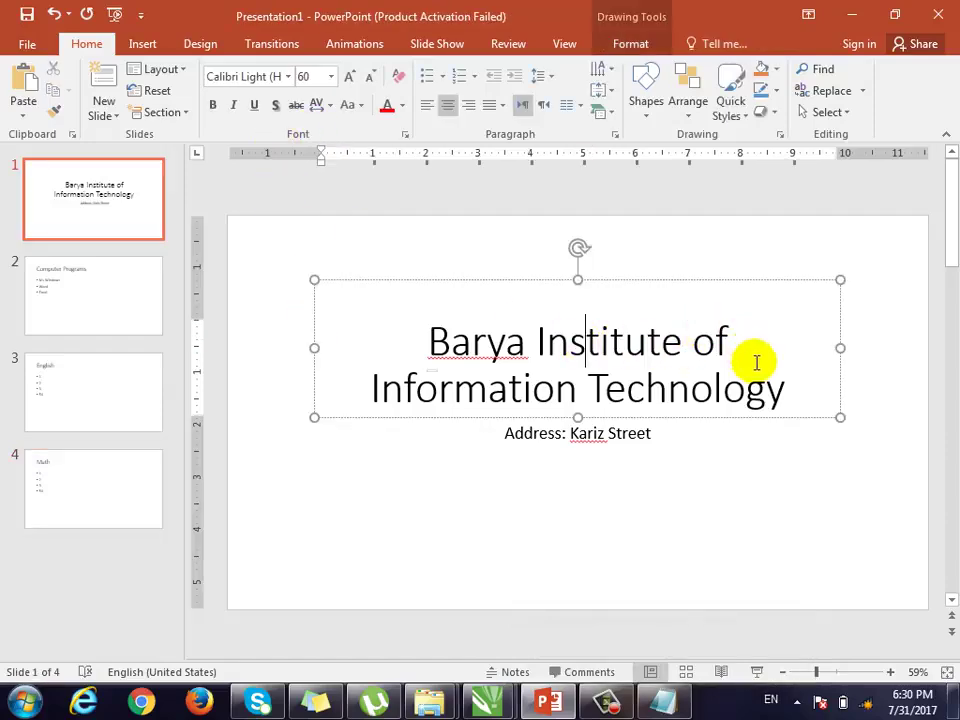
drag(793, 392, 372, 330)
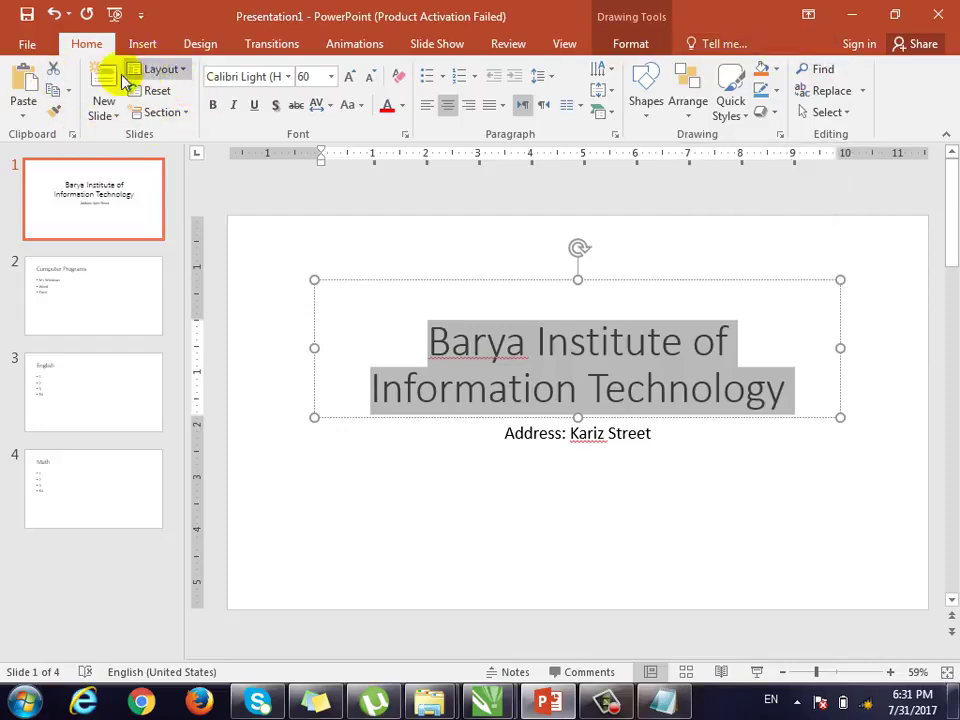
click(108, 108)
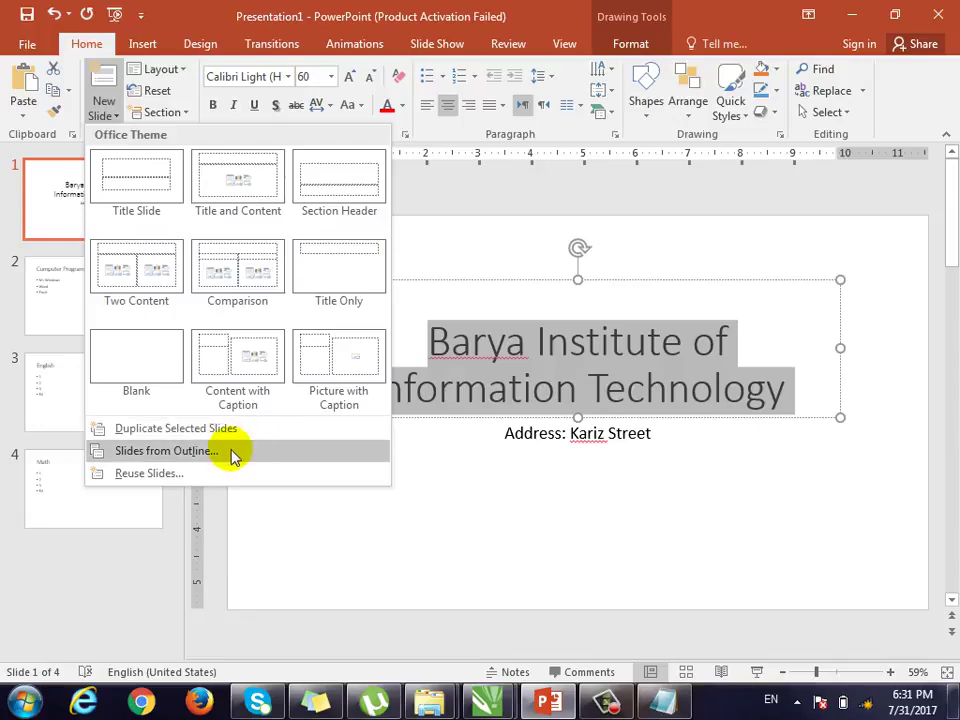
Insert new slides from the Corel text file using New Slide > Slides from Outline.
click(107, 589)
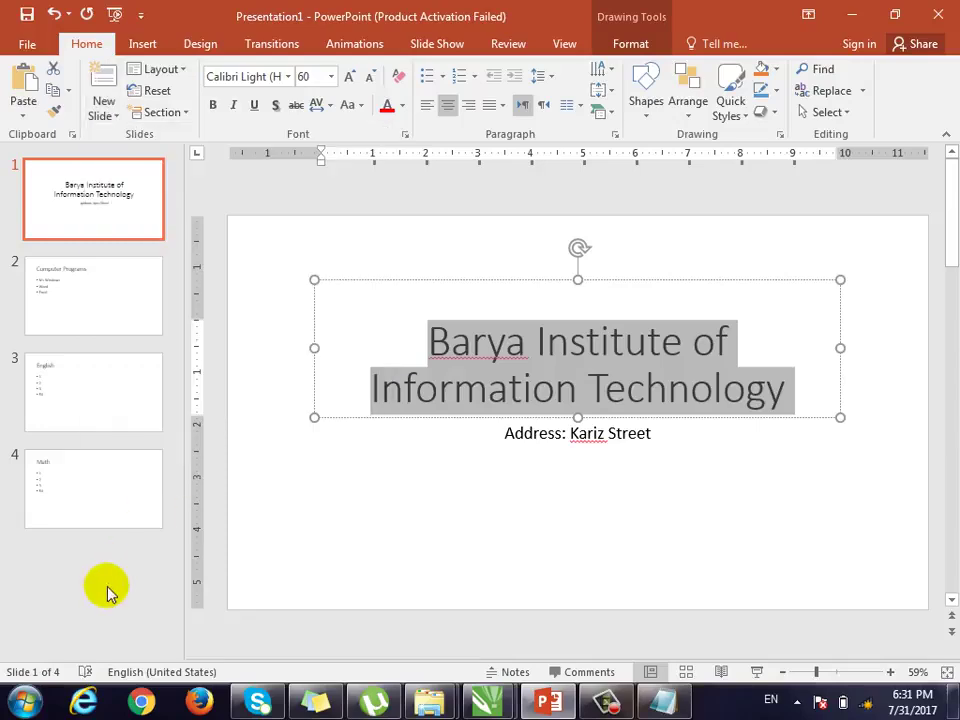
click(116, 119)
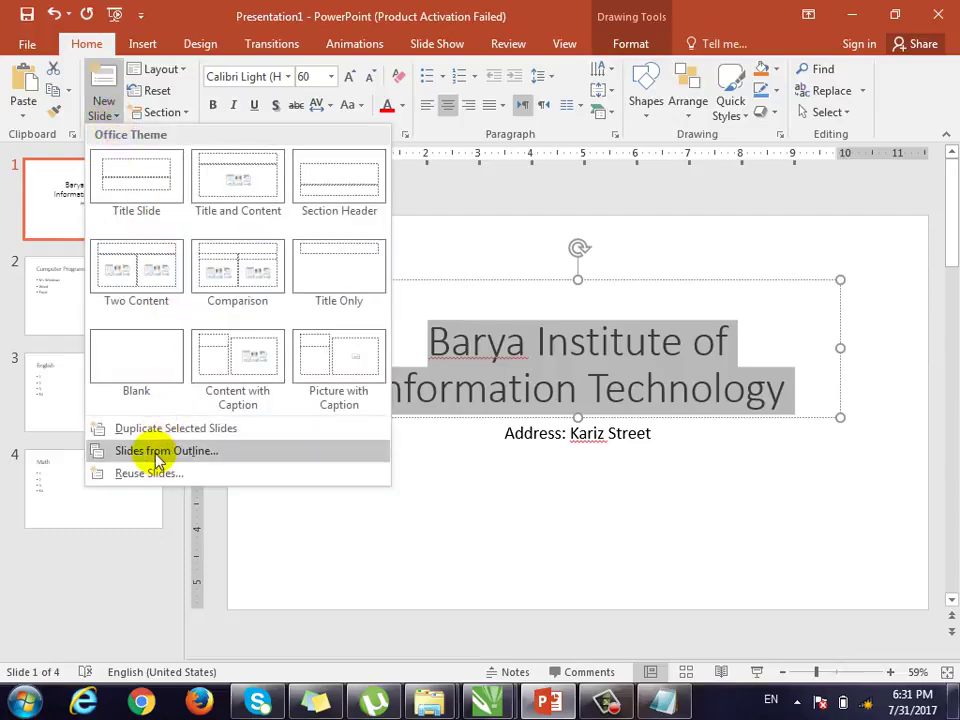
click(203, 365)
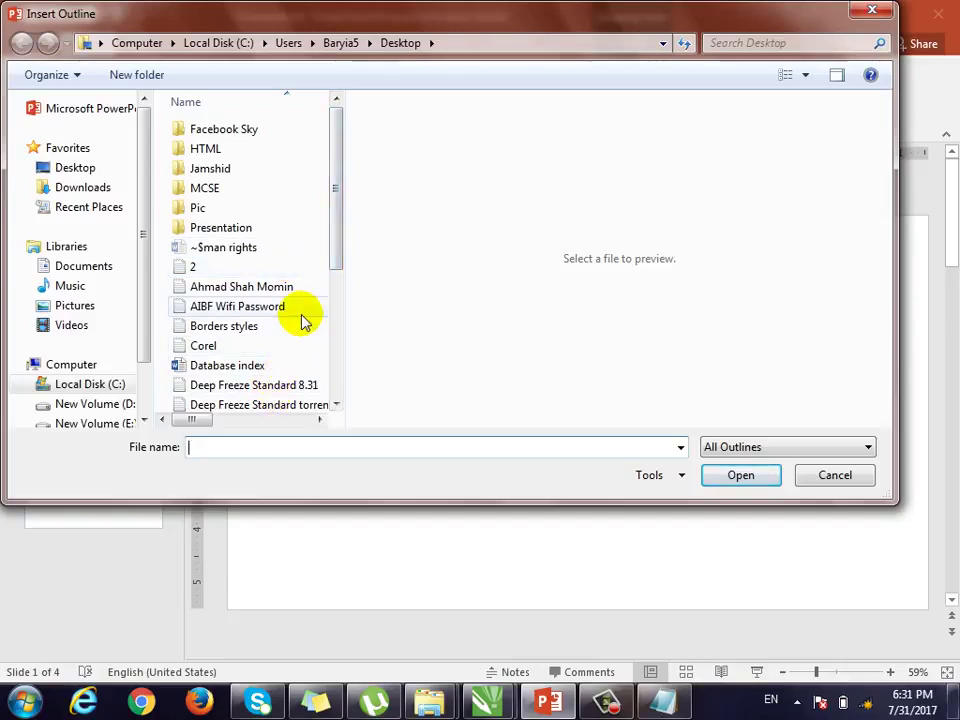
click(192, 347)
click(722, 474)
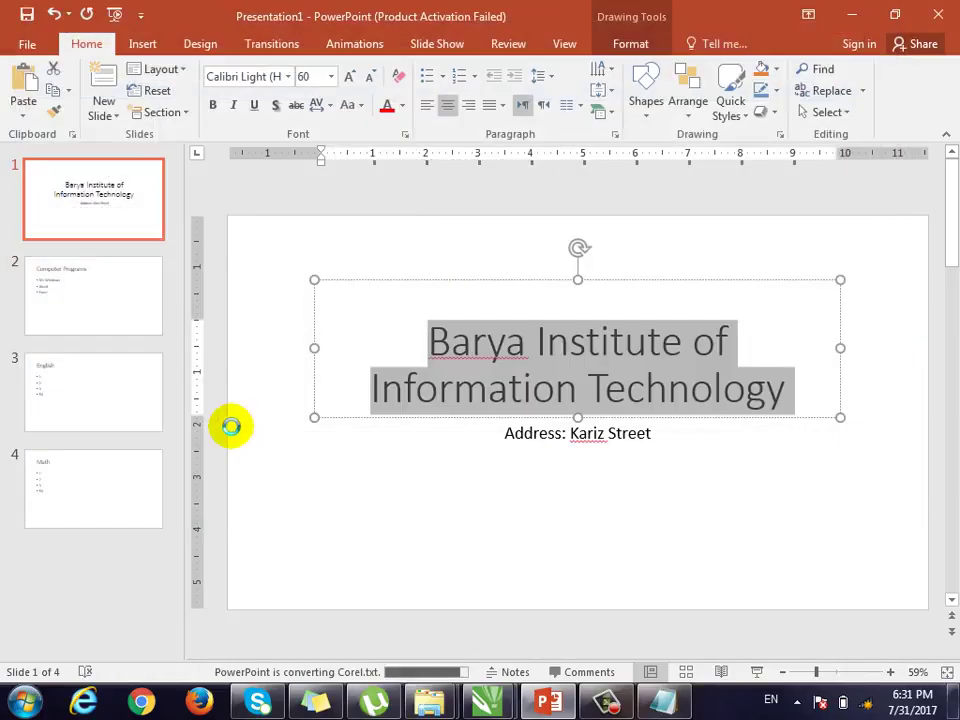
Review the slides added from the Corel outline, including the Pixel: slide, and reopen New Slide options.
click(118, 407)
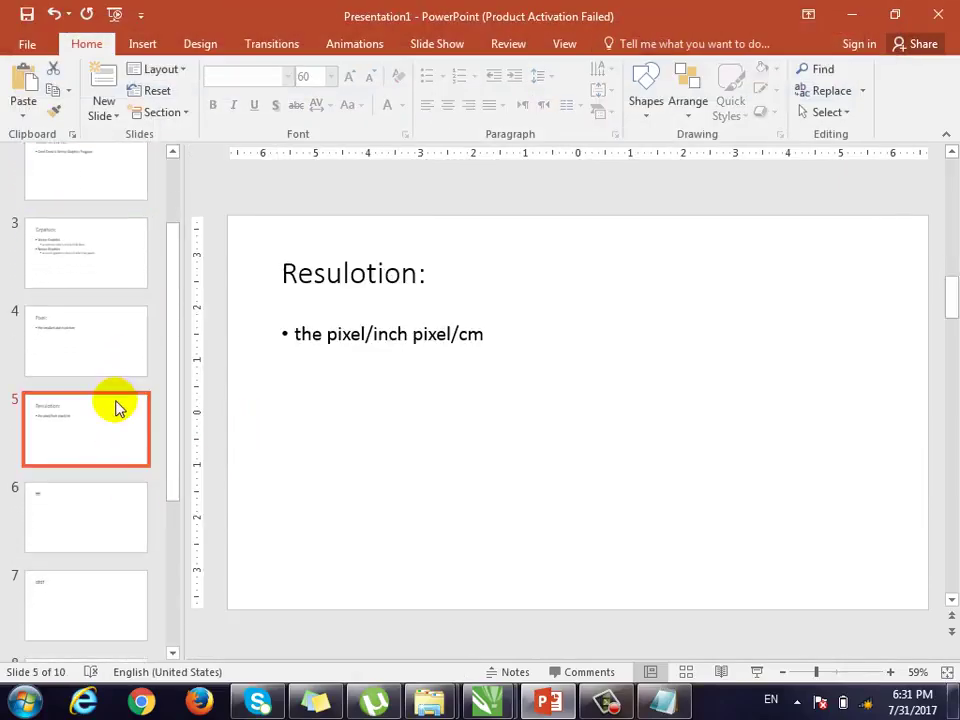
key(Down)
click(129, 336)
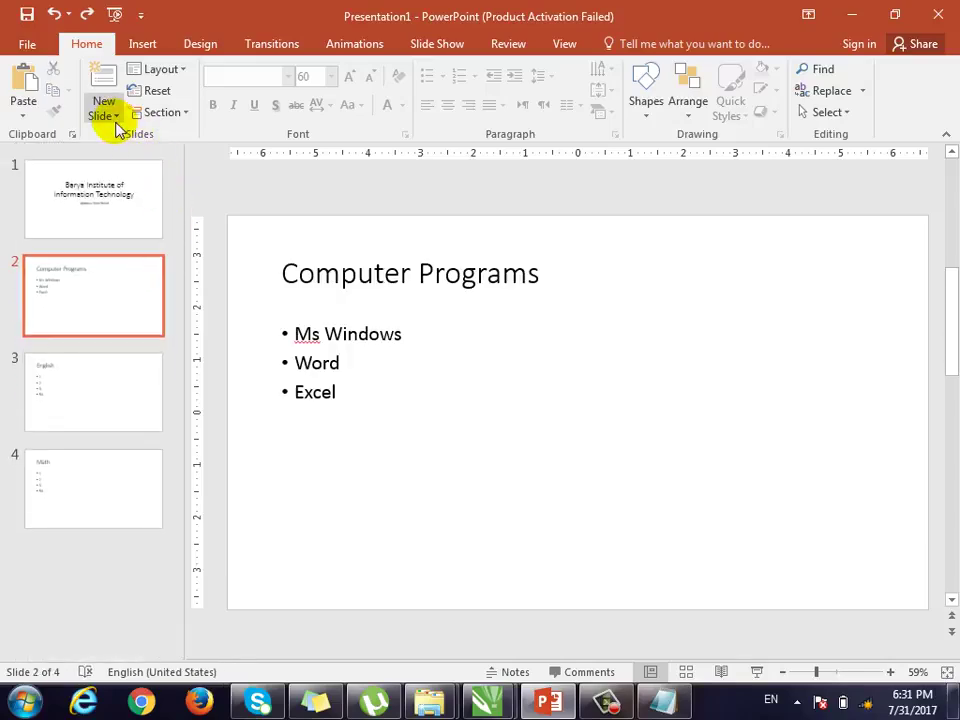
click(106, 116)
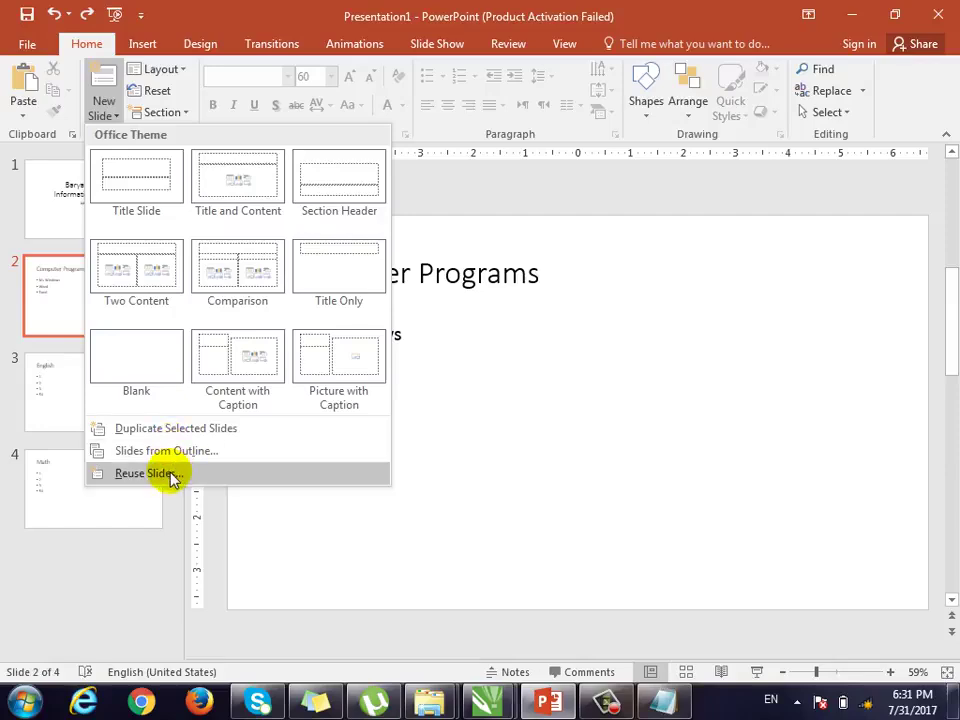
In the Reuse Slides panel, load the CIT presentation from Desktop\Presentation.
click(145, 473)
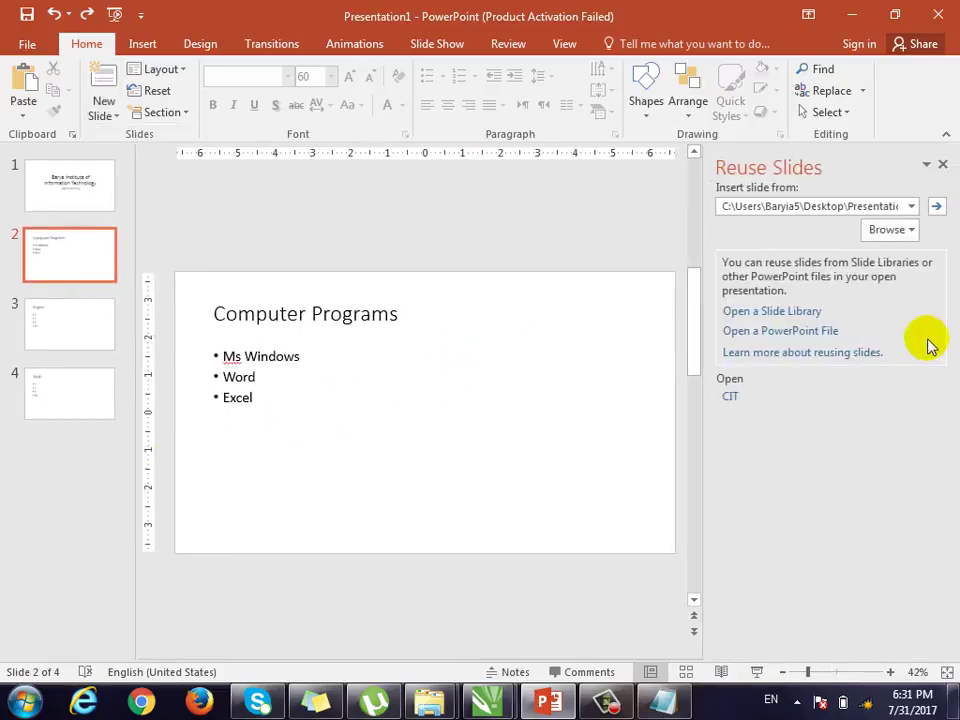
click(883, 237)
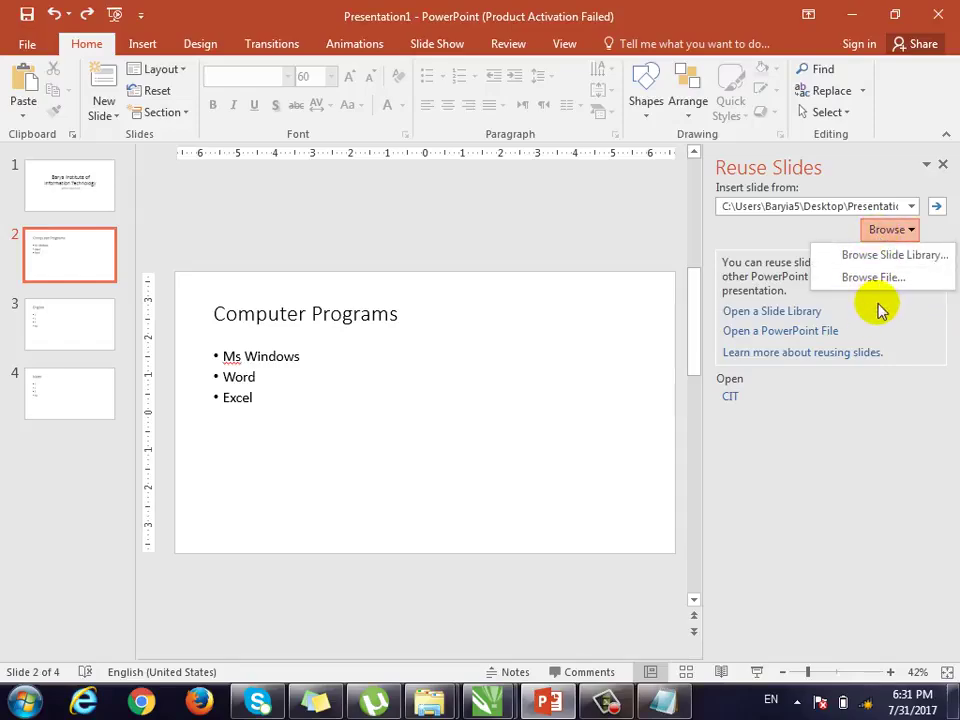
click(888, 277)
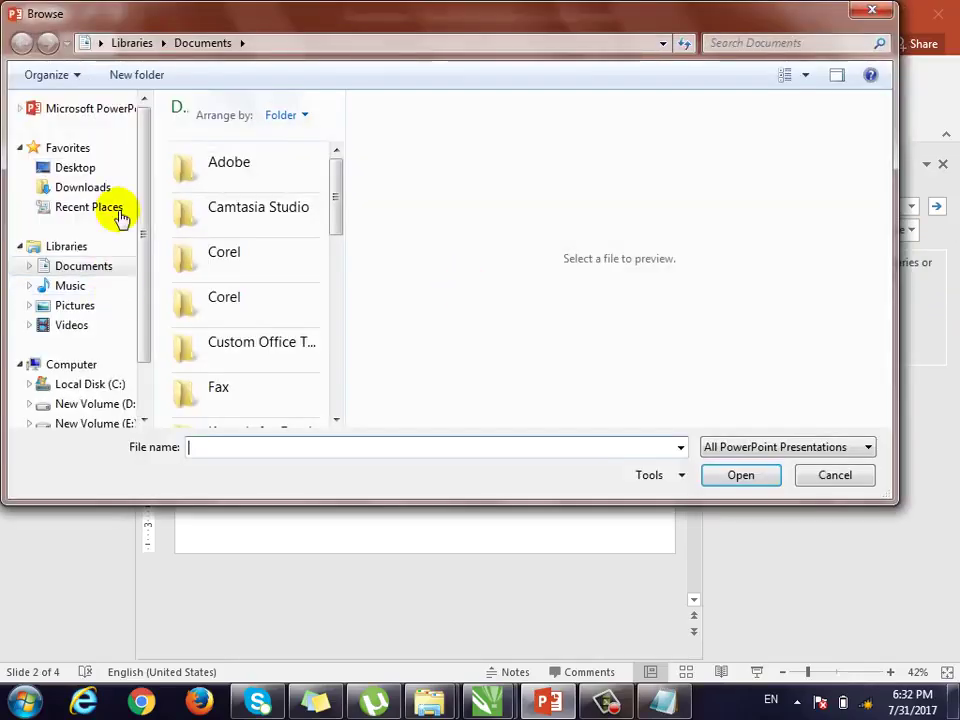
click(80, 172)
drag(340, 219, 352, 364)
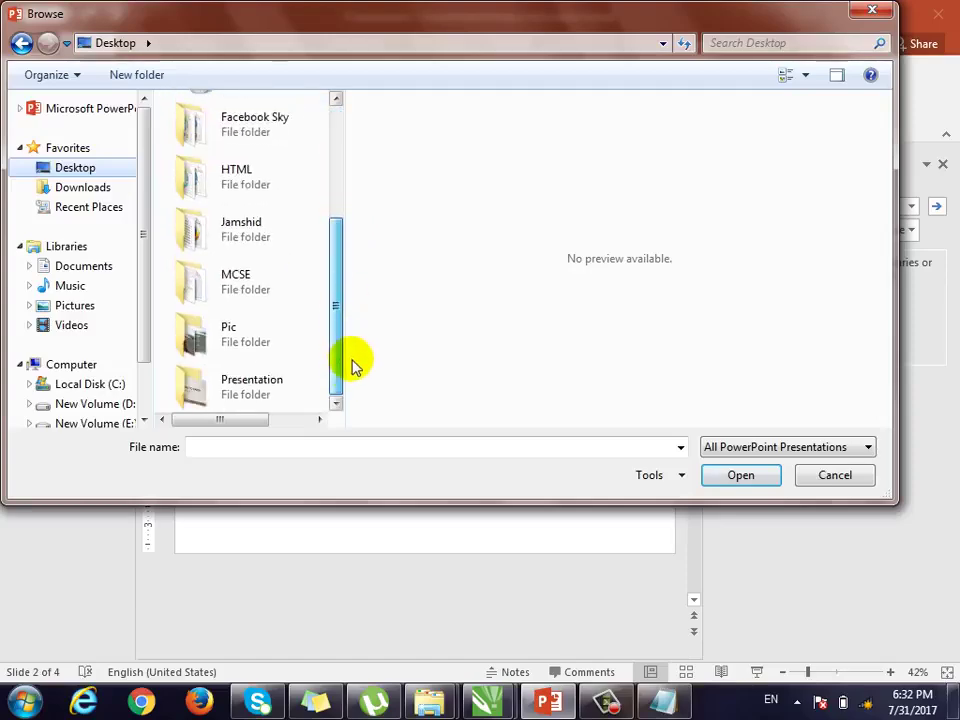
double_click(252, 383)
click(197, 131)
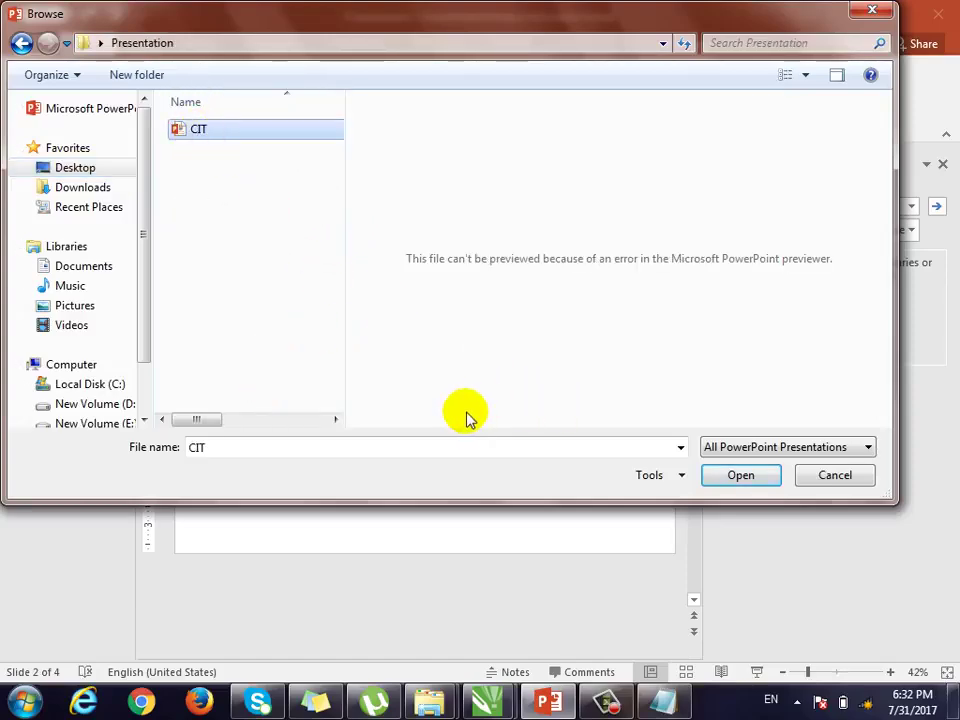
click(762, 478)
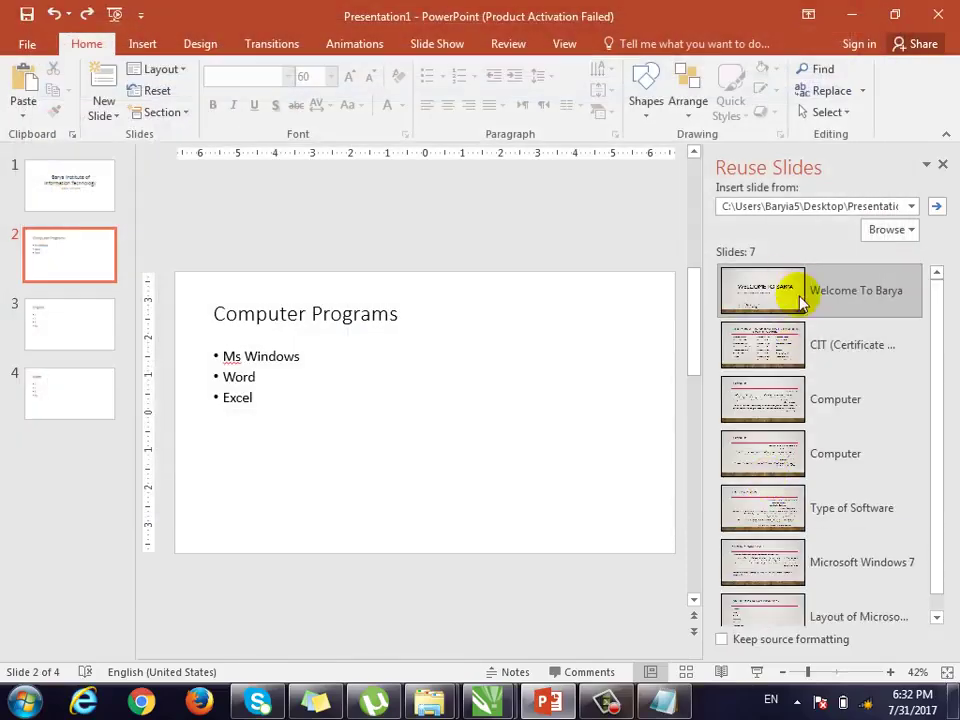
Insert the CIT course, both Computer slides and the Type of Software slide.
click(818, 356)
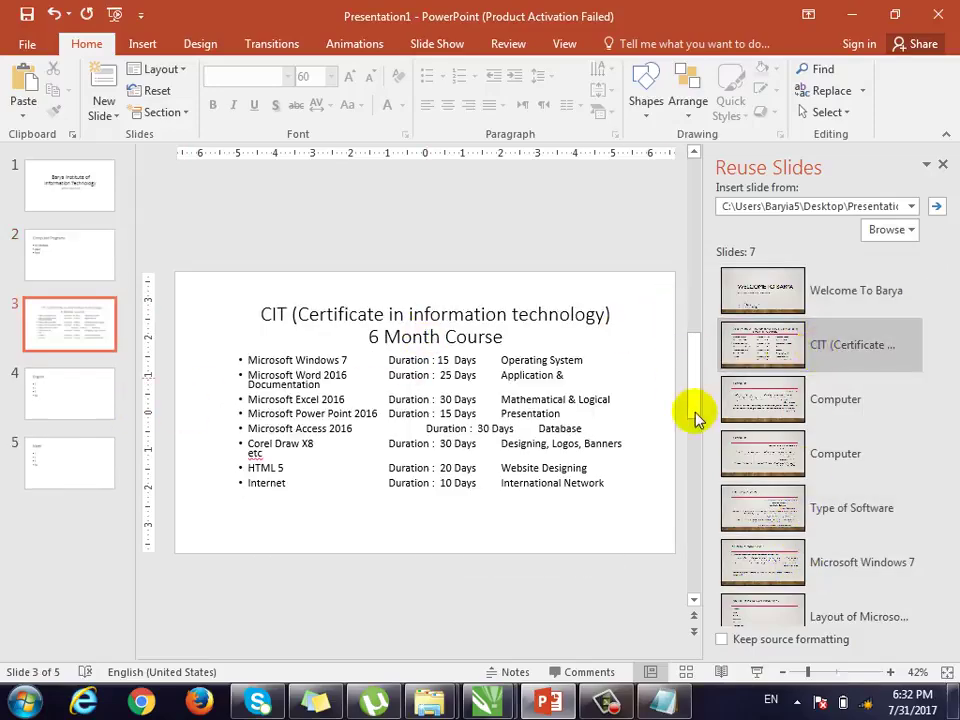
click(750, 385)
click(771, 454)
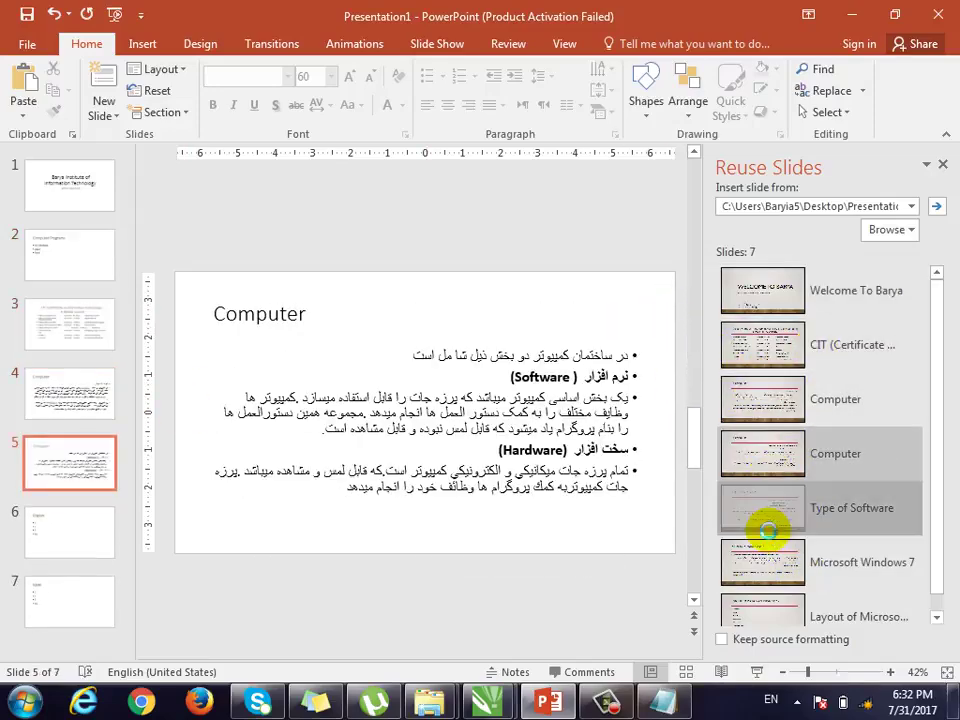
click(770, 535)
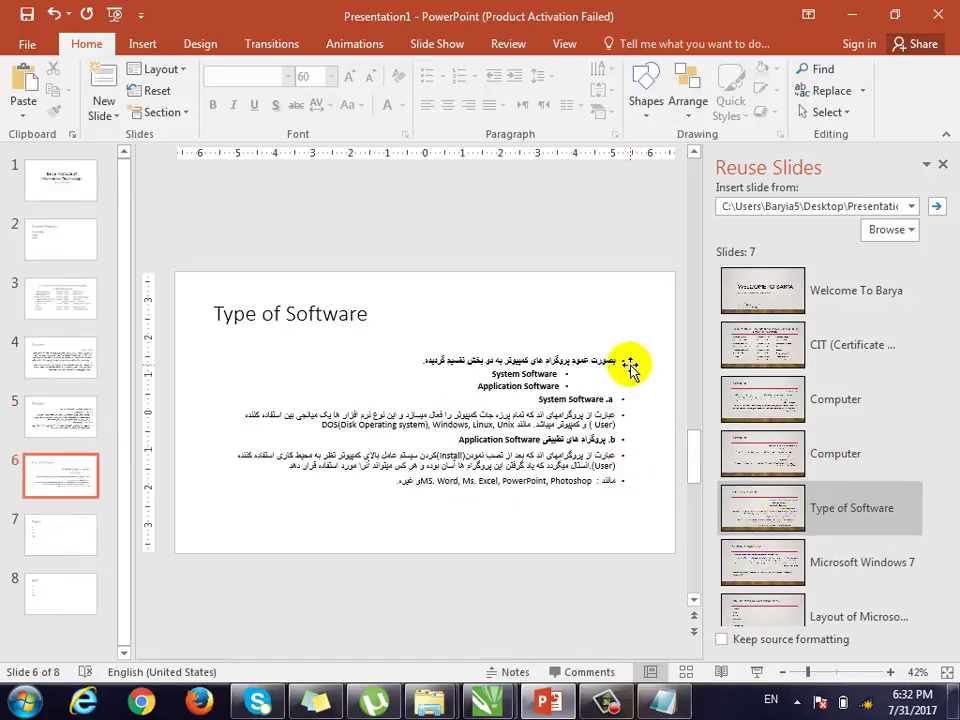
click(942, 165)
View the Computer Programs slide and glance at the Layout gallery without changing it.
click(103, 112)
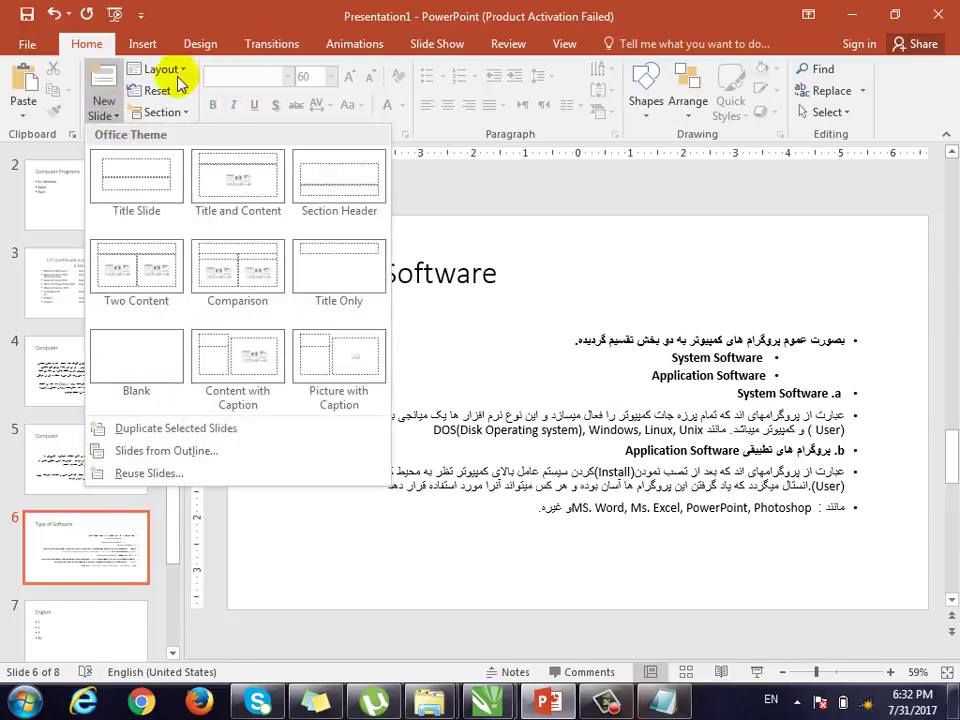
key(Escape)
scroll(75, 300, up, 2)
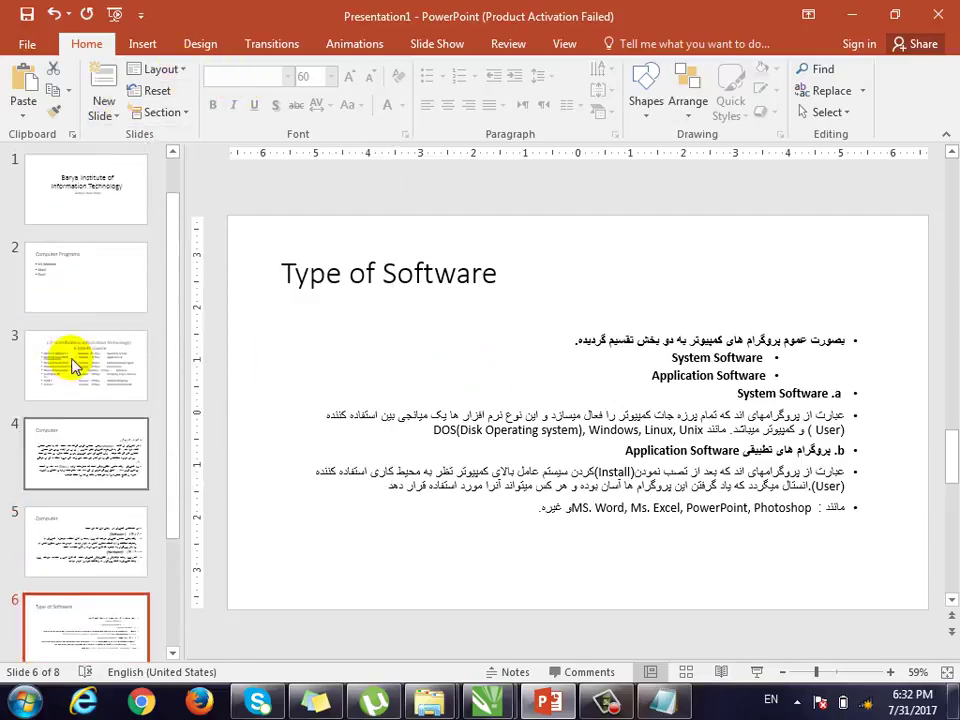
click(82, 275)
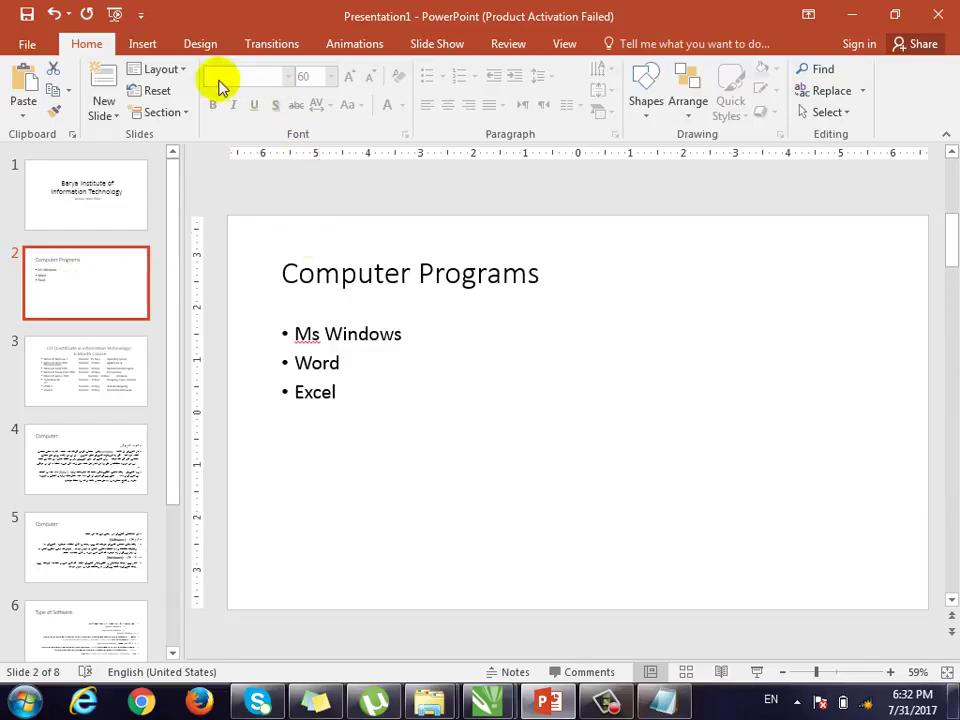
click(162, 69)
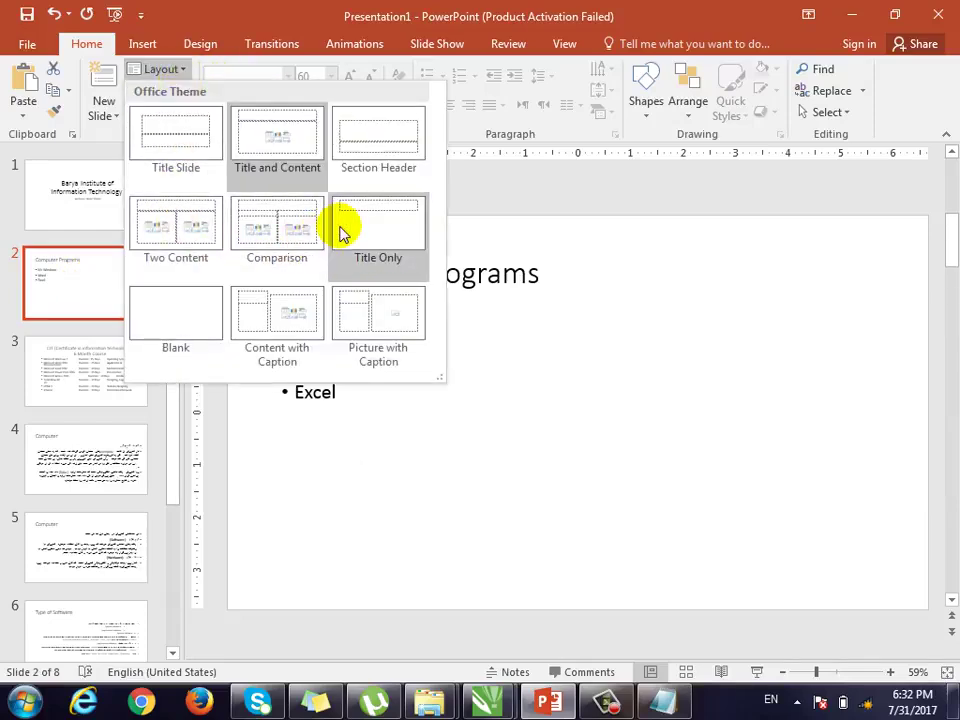
click(189, 72)
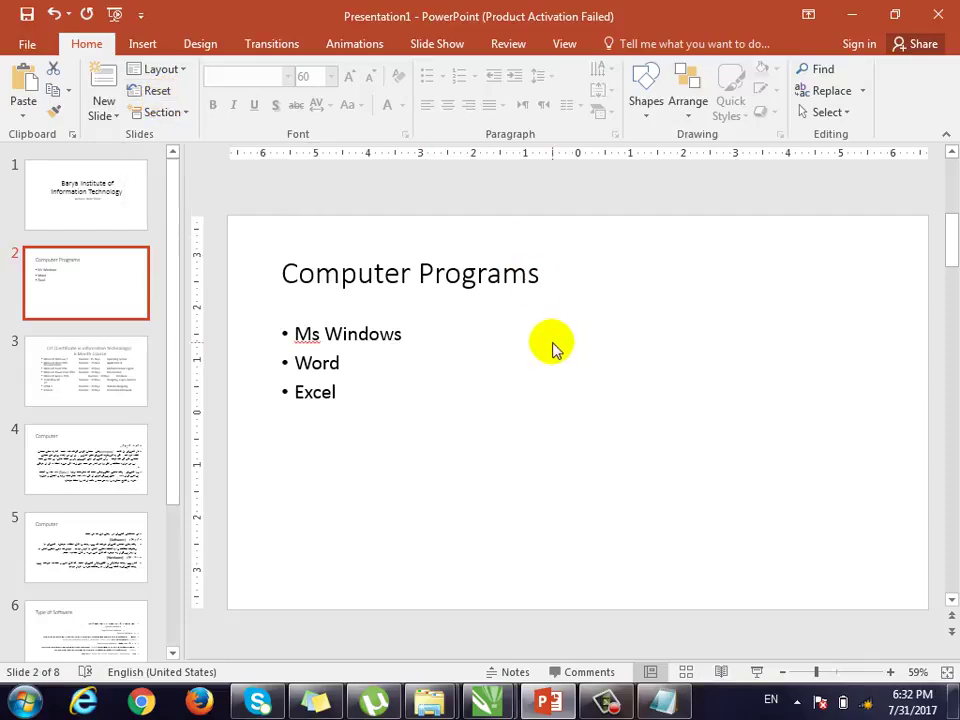
Select the Barya Institute title text on slide 1 and try ribbon options on it.
click(141, 222)
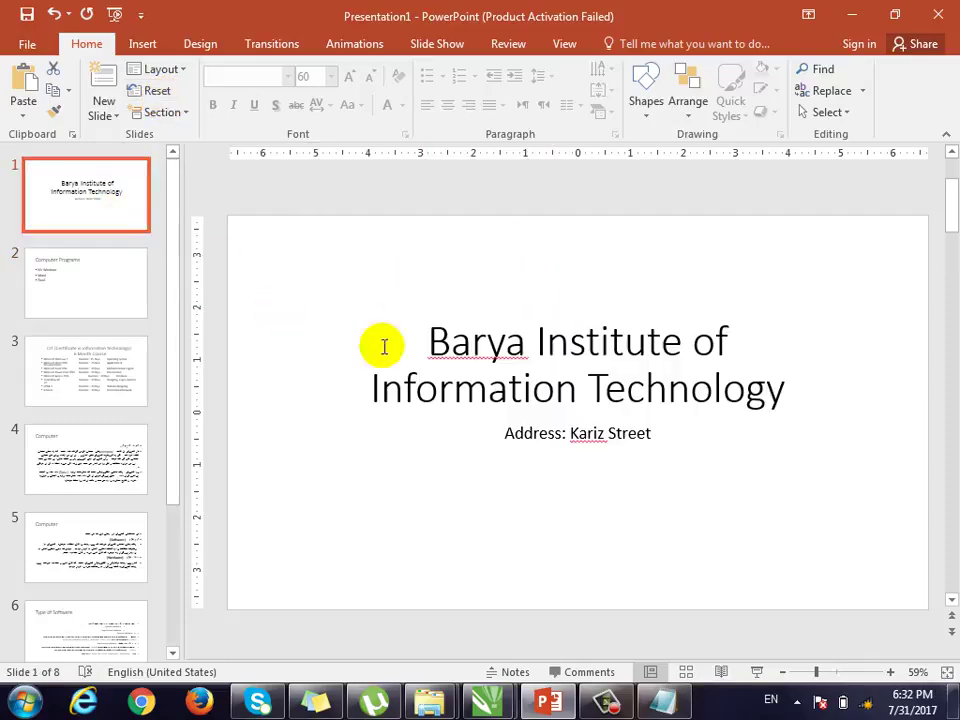
click(640, 336)
drag(786, 398, 420, 328)
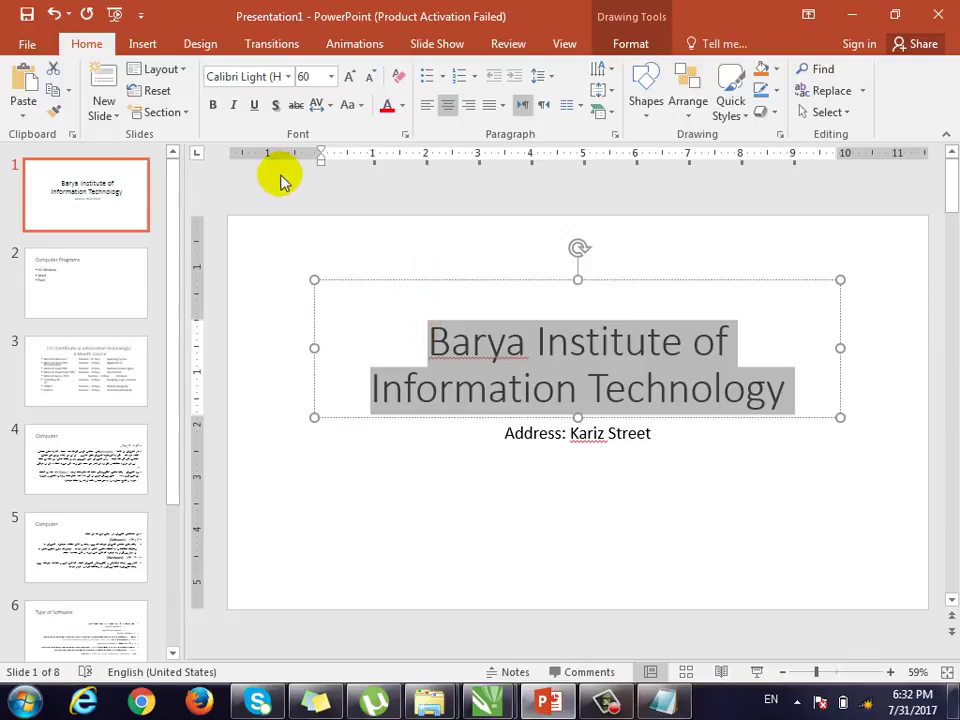
click(211, 105)
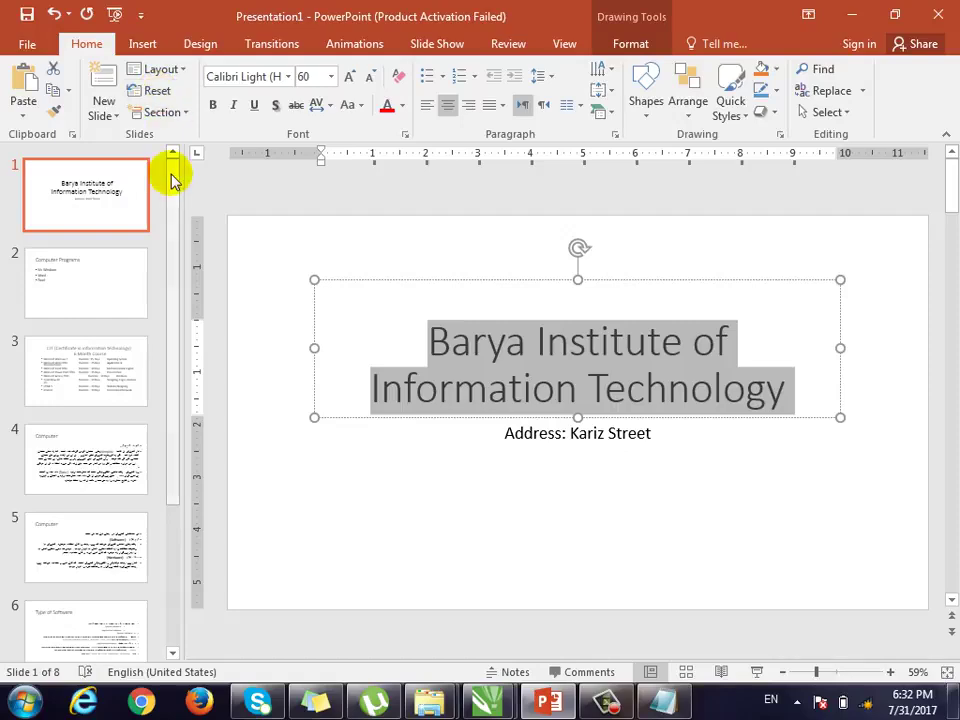
click(186, 117)
click(186, 117)
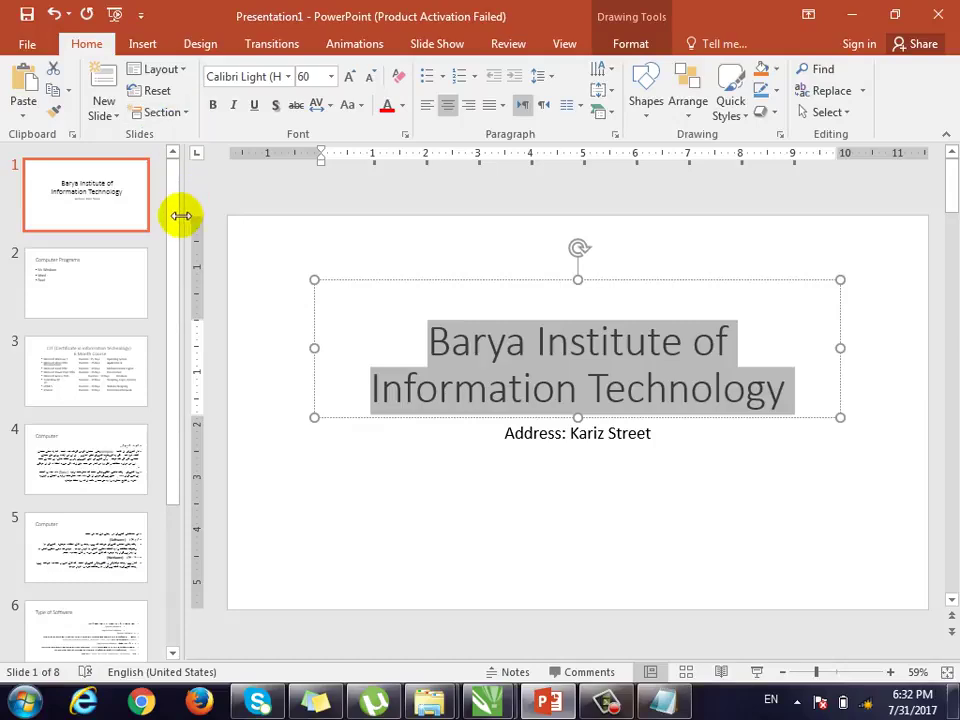
Step through slides 2 to 4, including the CIT course slide, then return to slide 1.
click(97, 283)
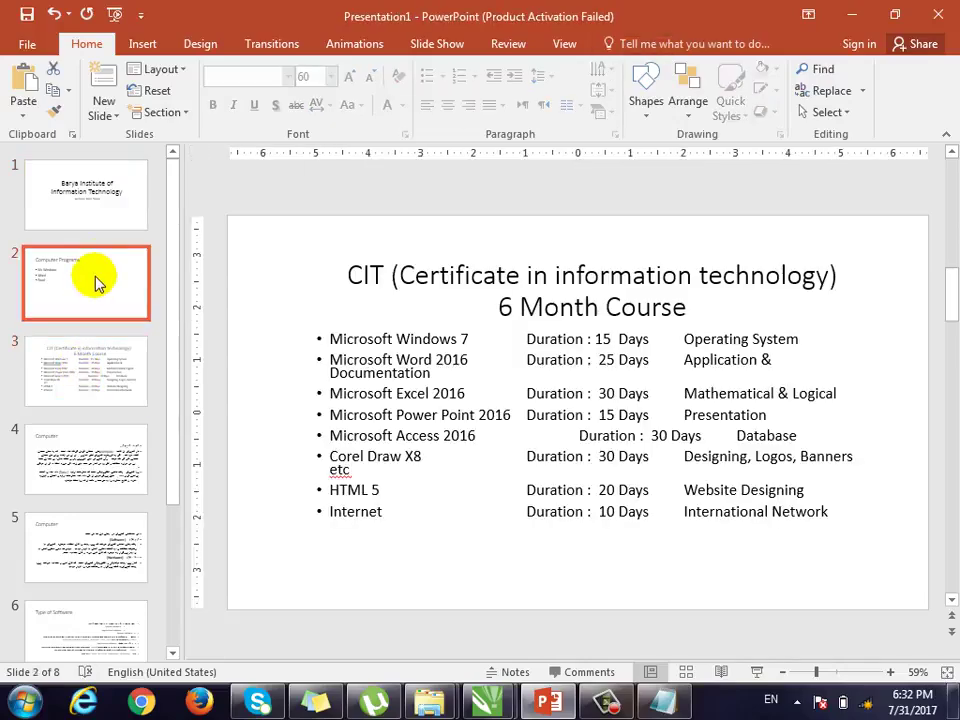
click(86, 192)
click(103, 360)
click(96, 456)
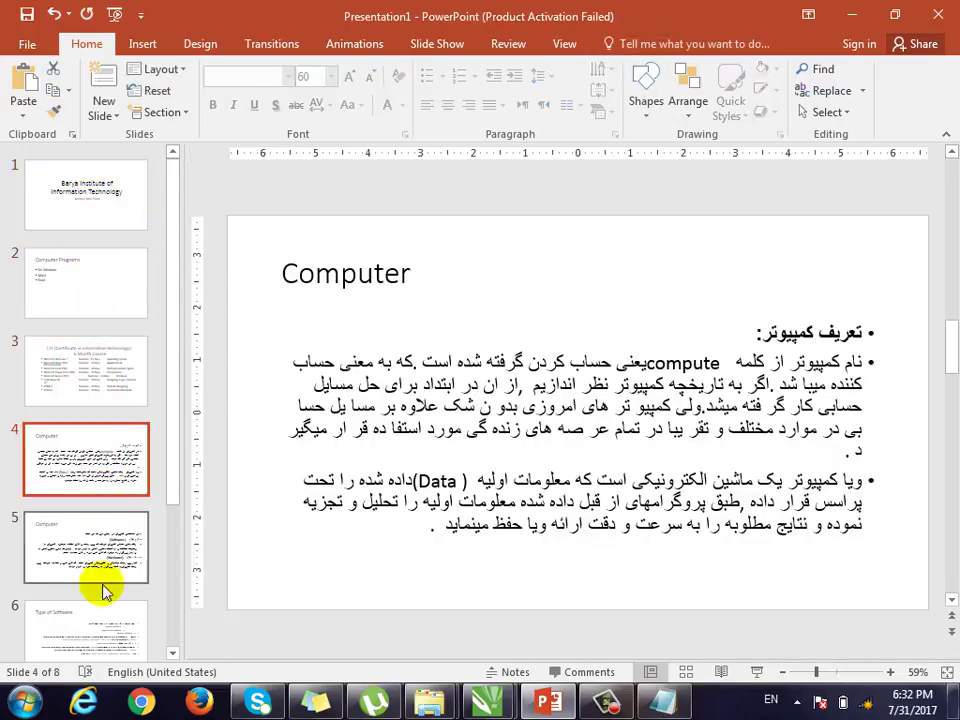
click(116, 373)
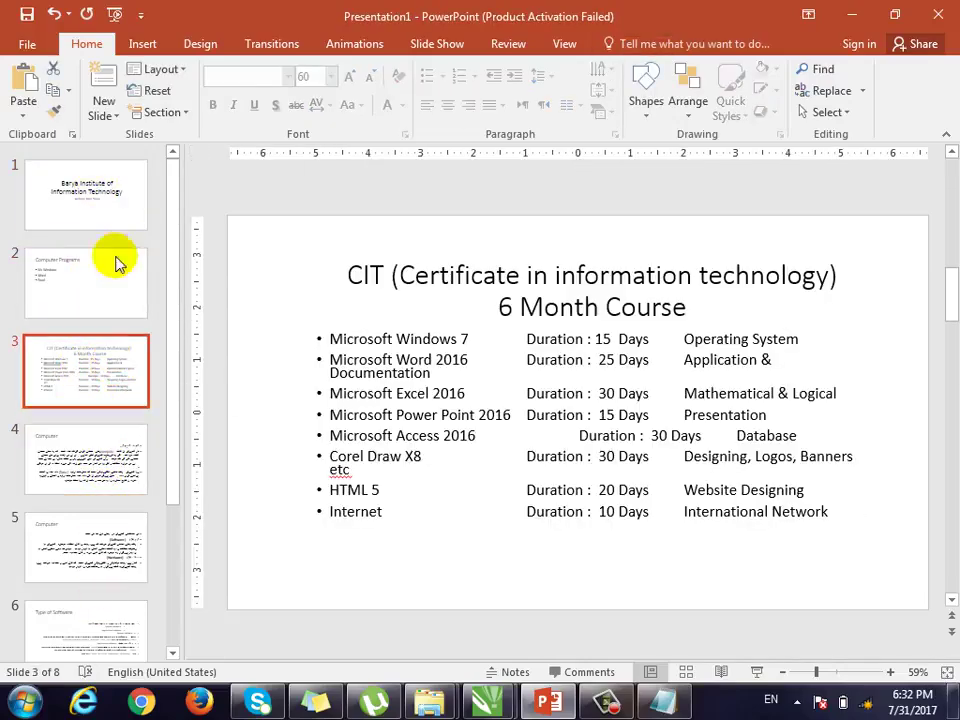
click(83, 172)
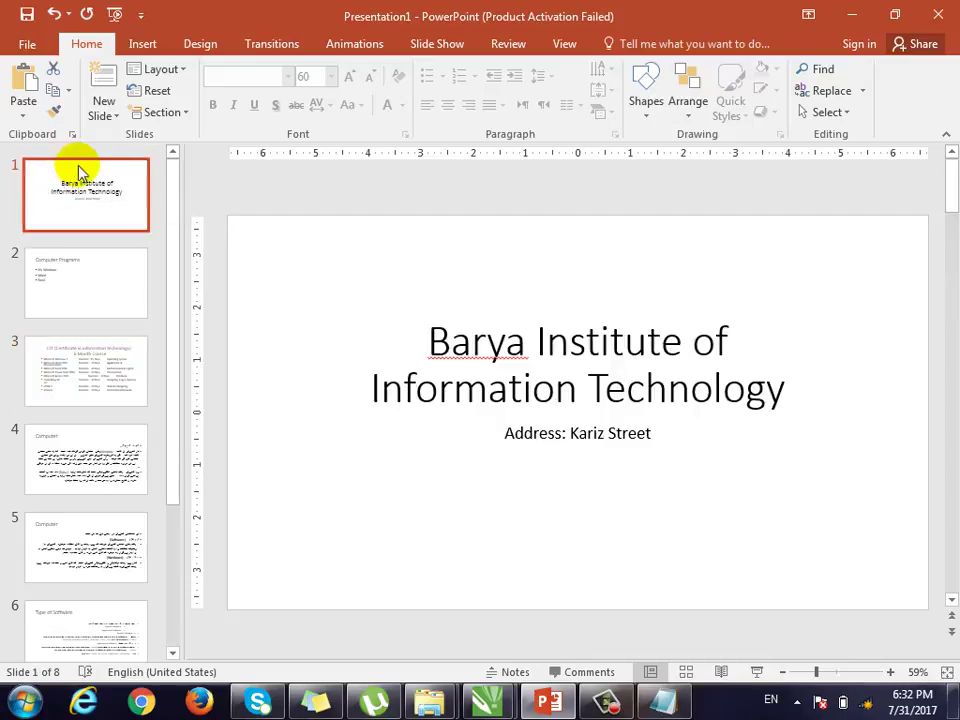
Add a section at slide 1 and rename it from Untitled Section to 'Computer'.
click(184, 113)
click(190, 136)
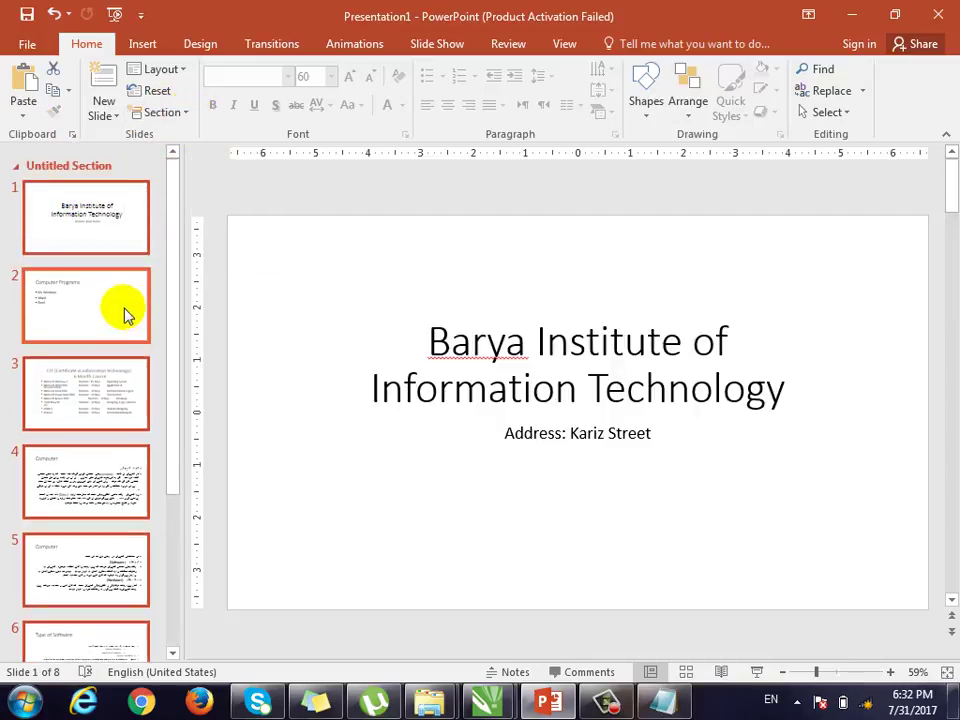
right_click(72, 166)
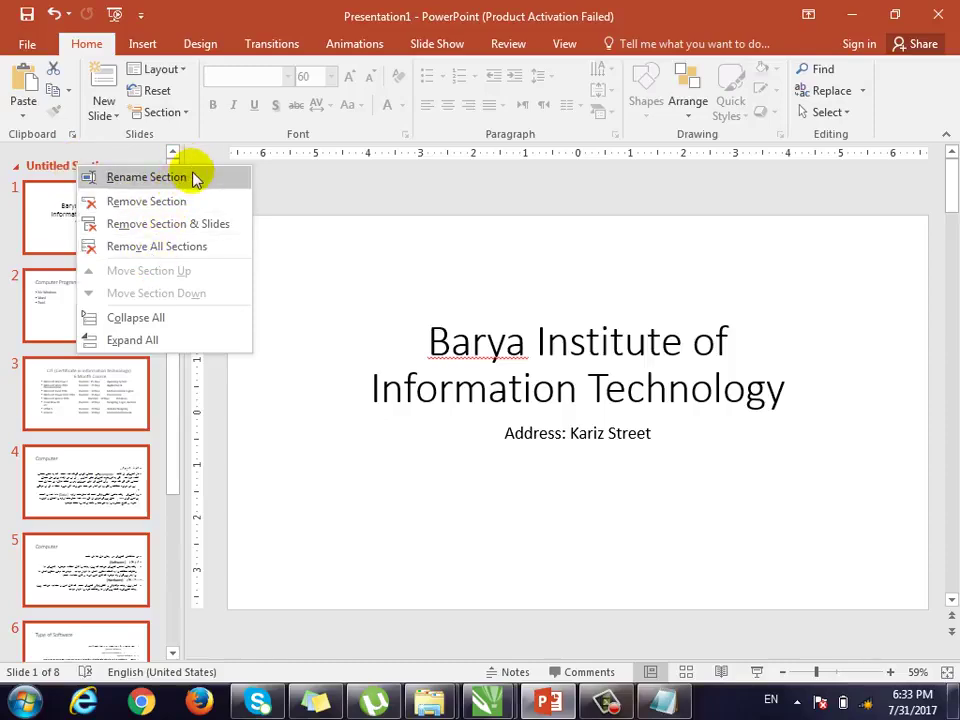
click(146, 177)
text(Computer)
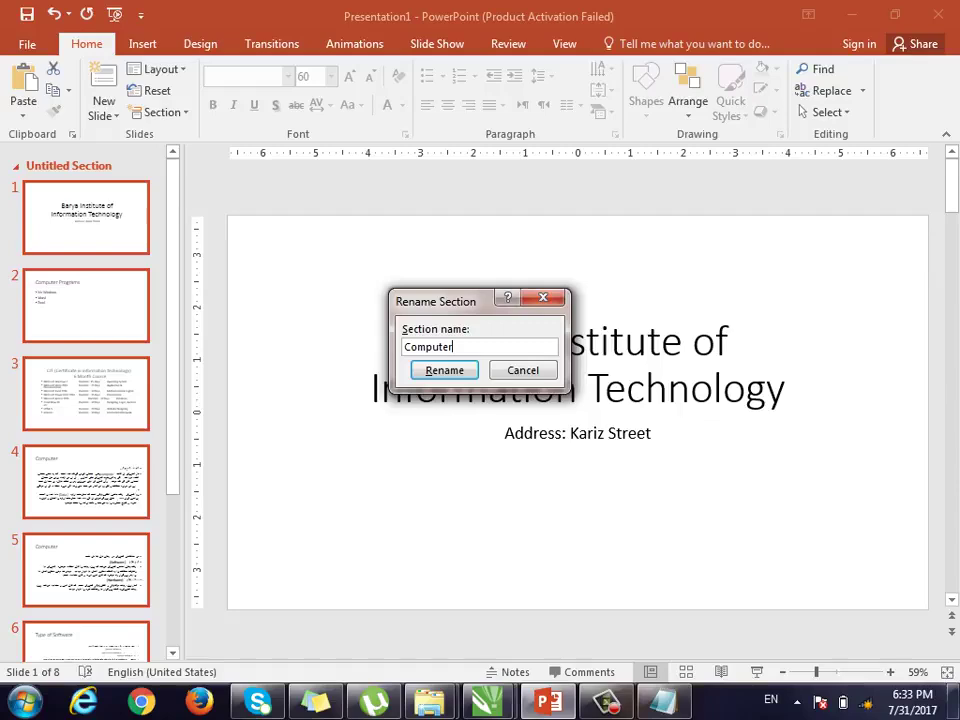
click(450, 371)
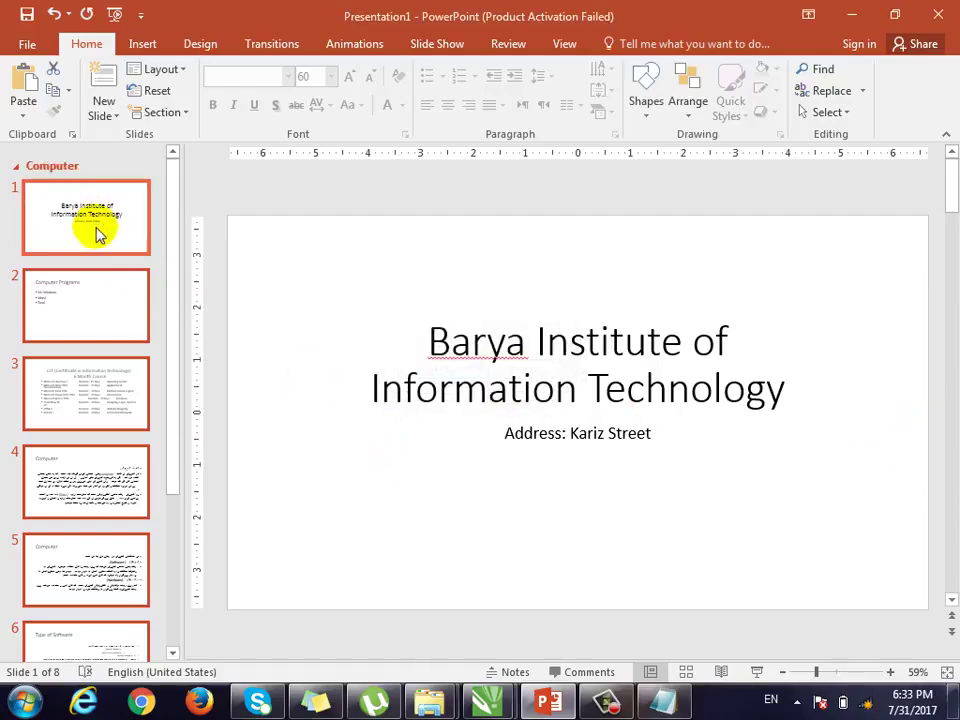
Add a new section starting at slide 4 and rename it 'English'.
click(69, 467)
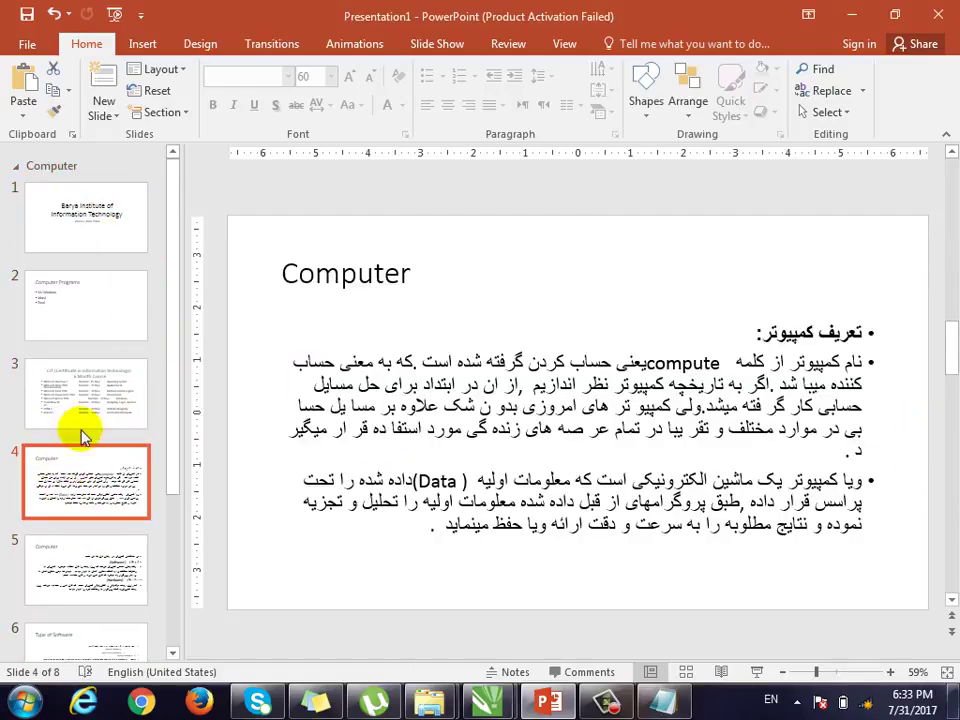
click(185, 113)
click(208, 134)
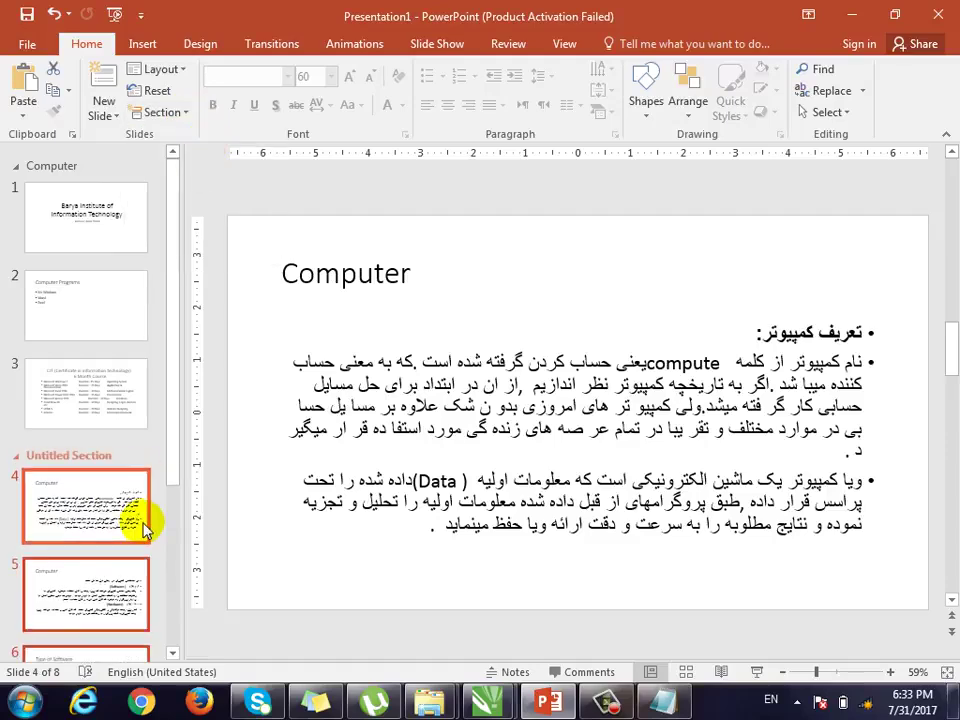
right_click(73, 462)
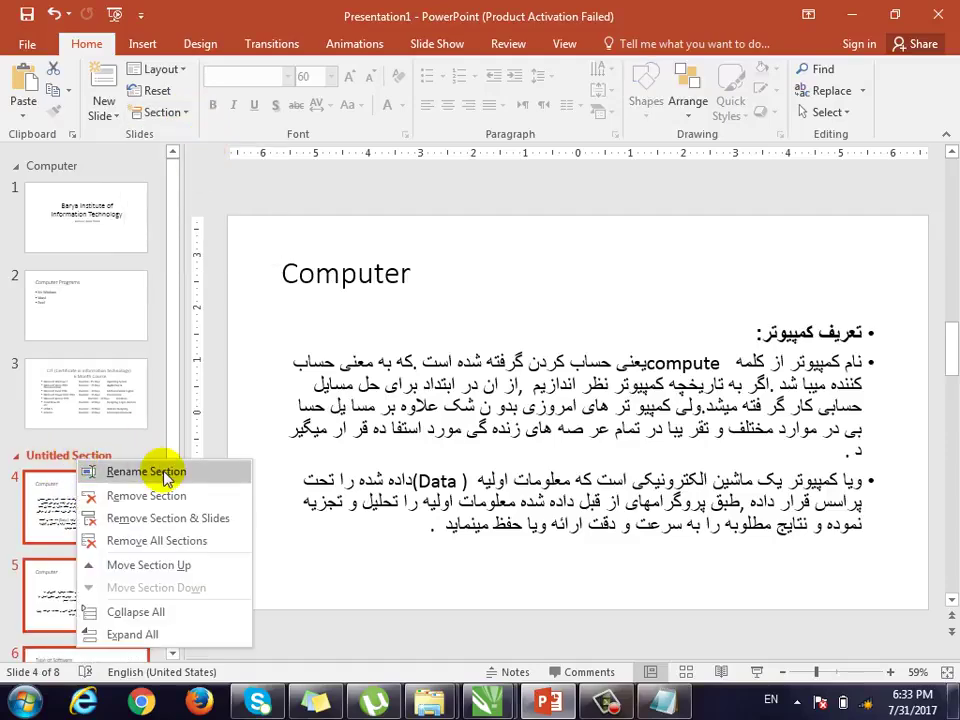
click(82, 469)
text(English)
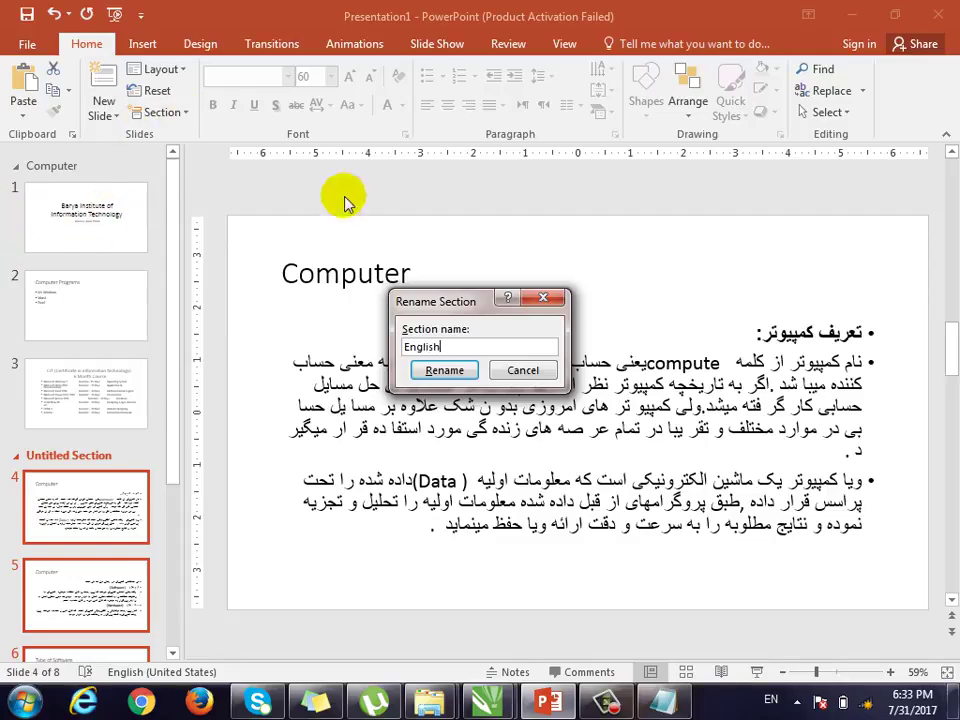
click(444, 370)
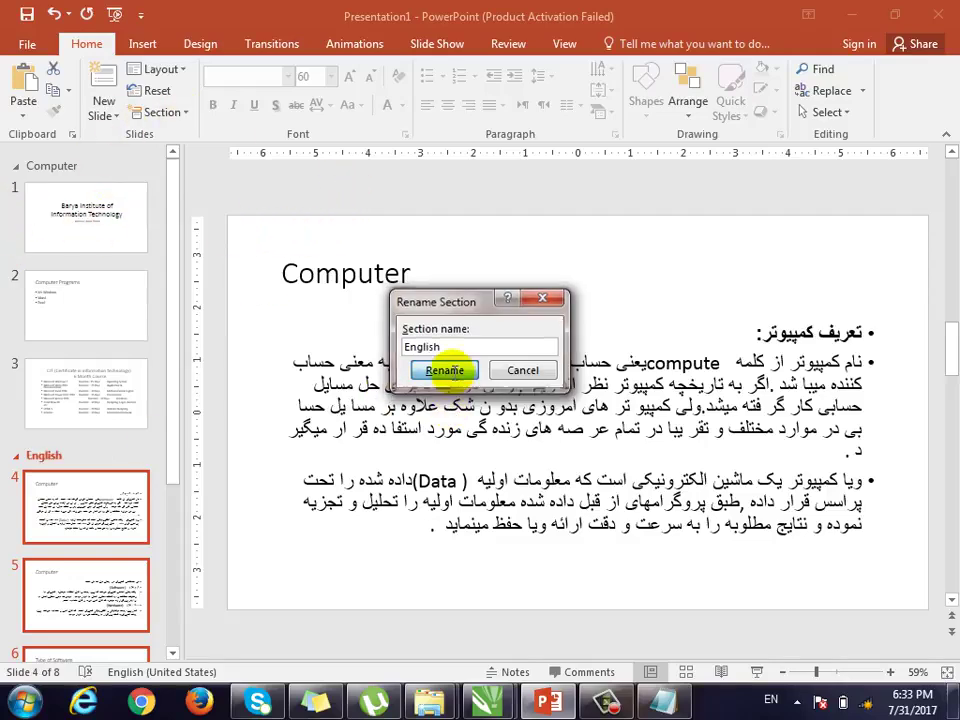
Collapse and re-expand the English and Computer sections to check the grouping.
click(18, 461)
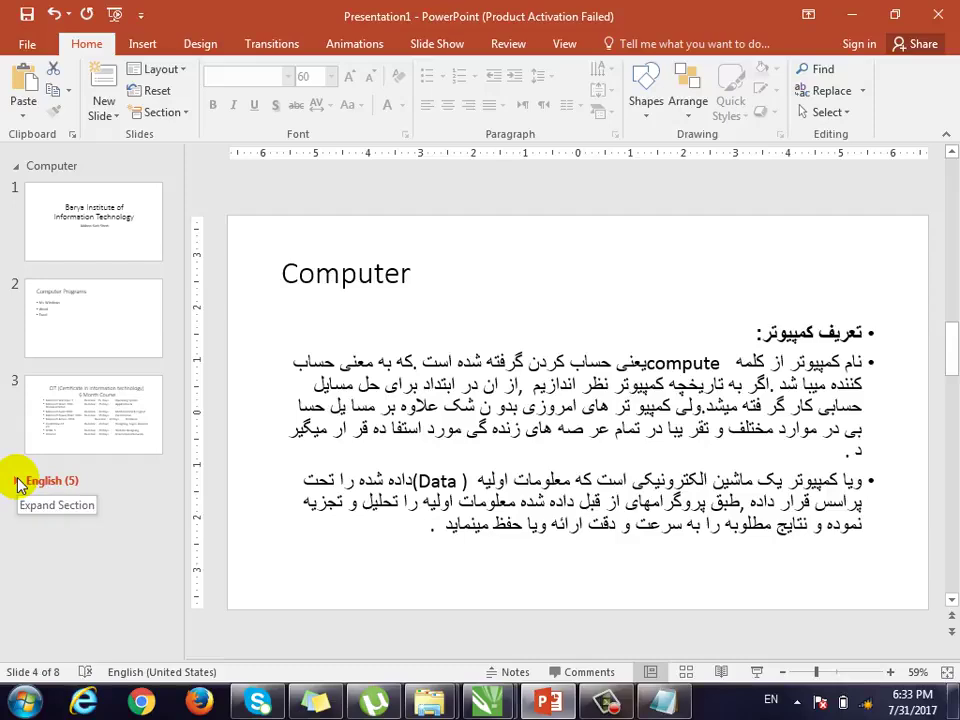
click(18, 481)
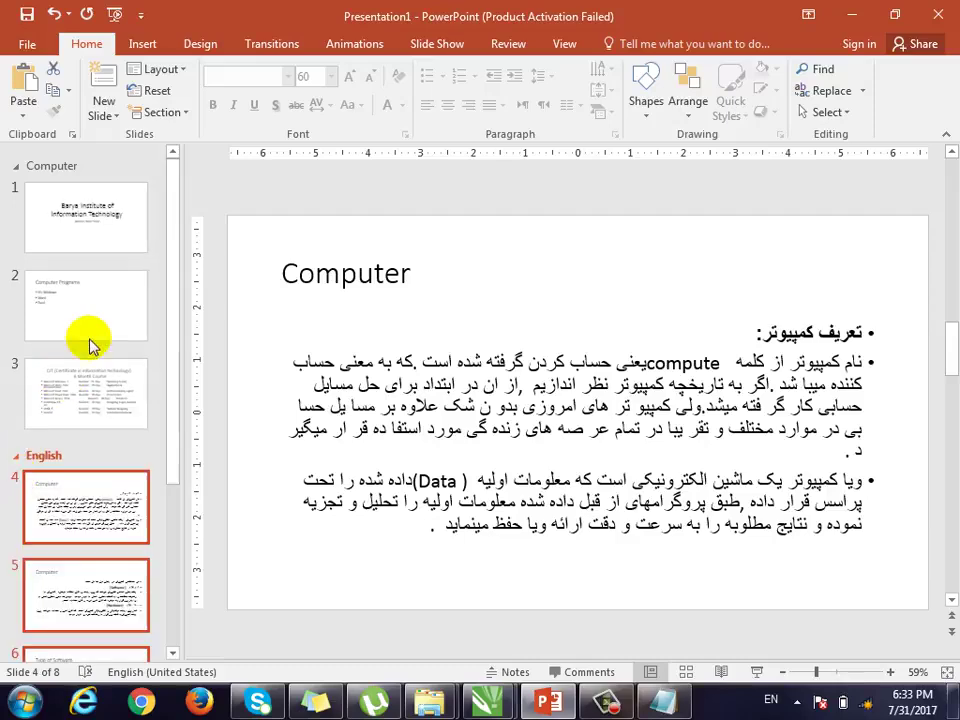
click(17, 167)
click(16, 170)
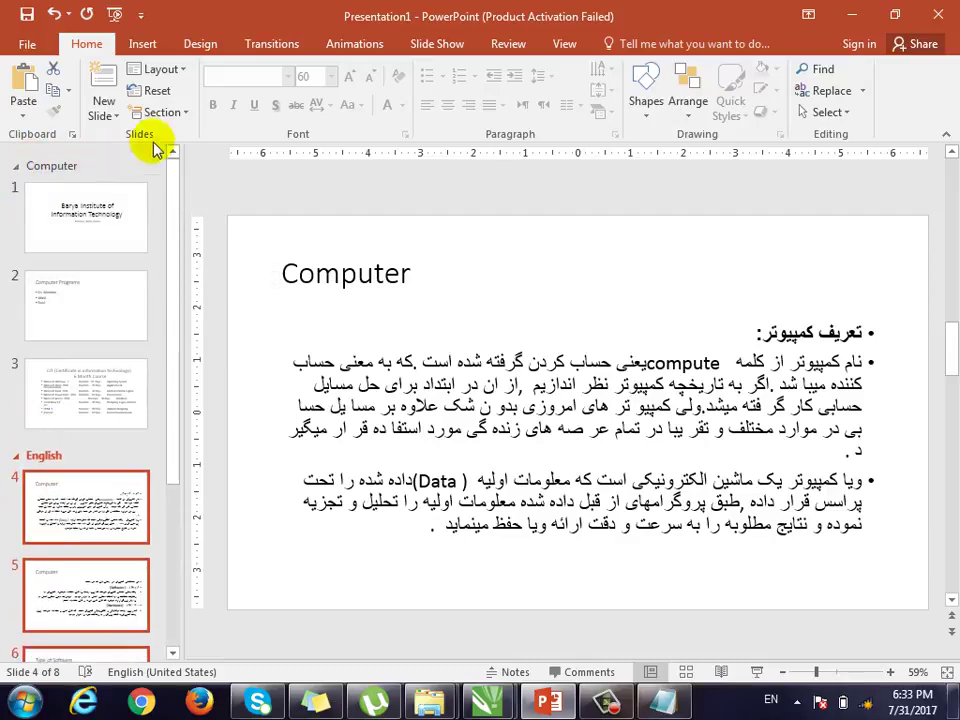
click(190, 110)
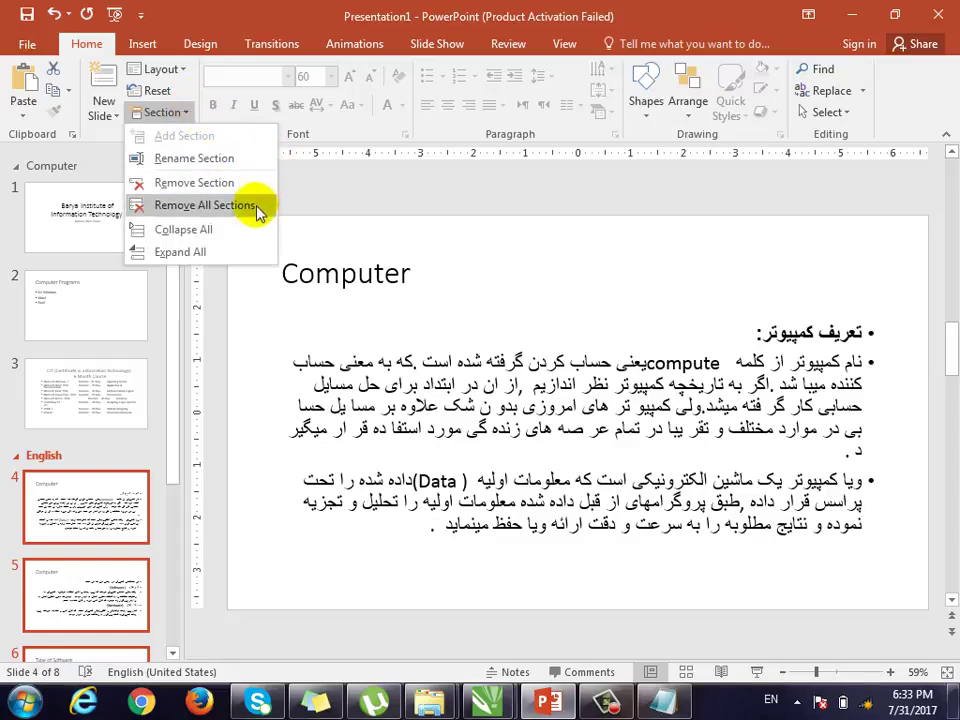
click(240, 232)
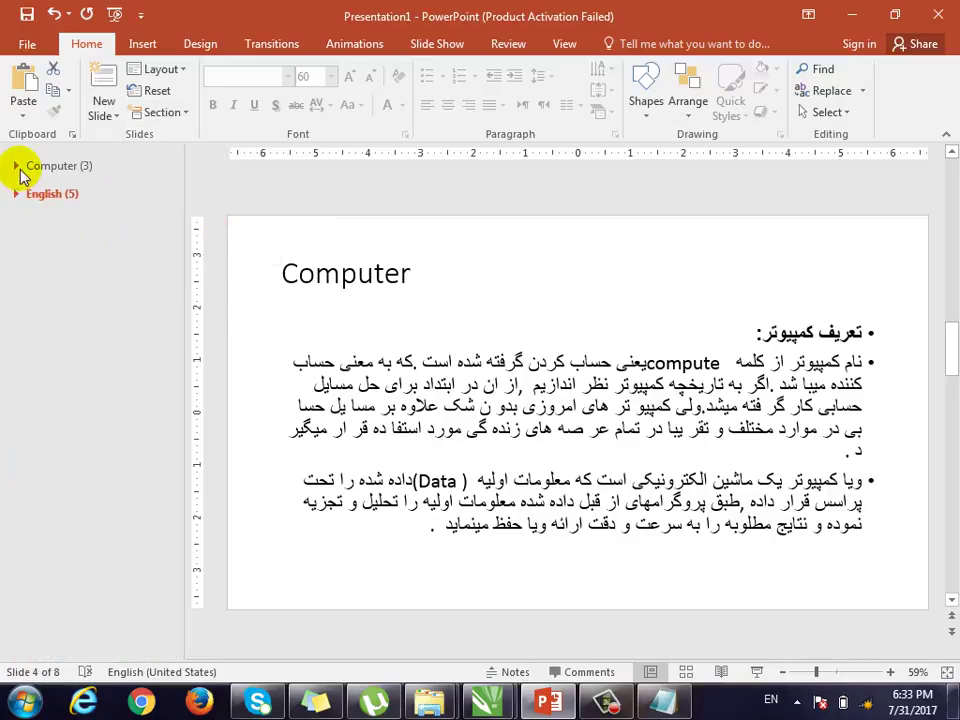
click(18, 168)
click(18, 168)
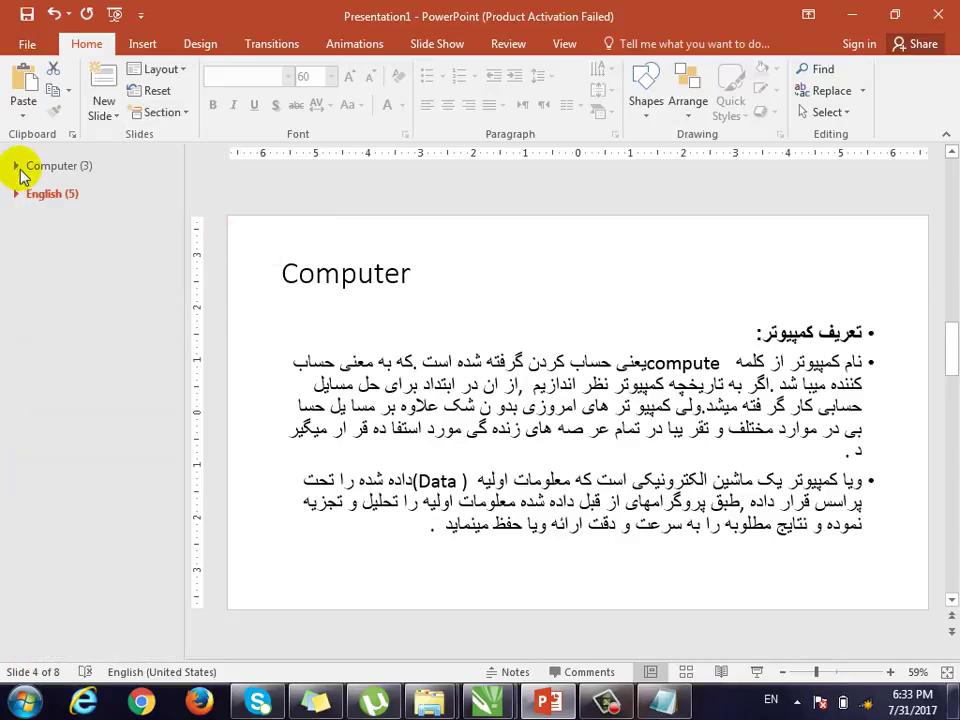
click(186, 113)
click(189, 248)
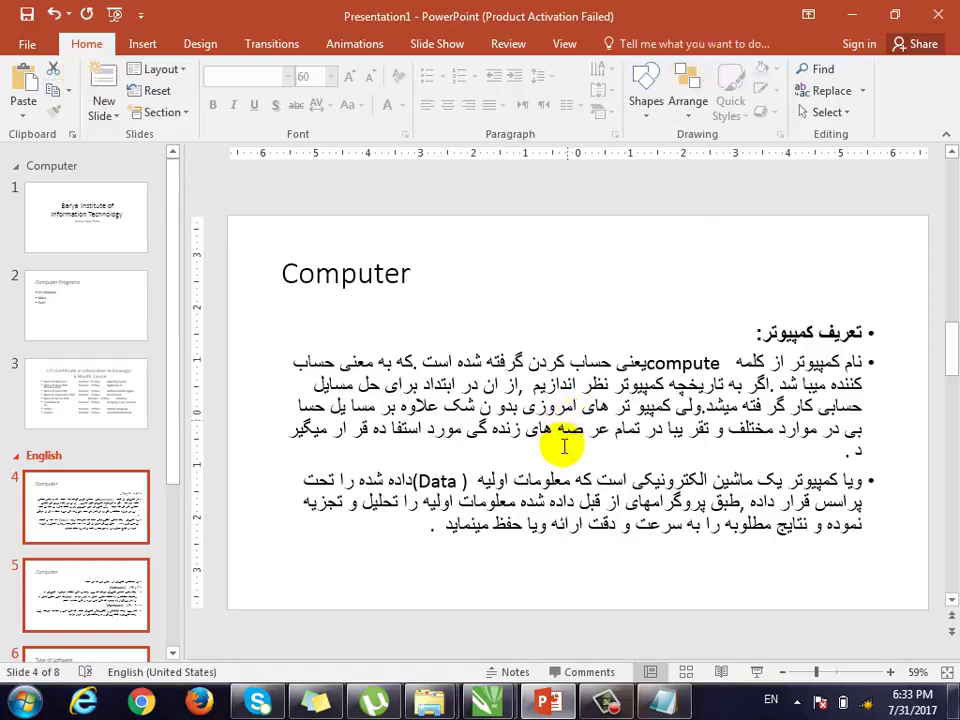
click(606, 700)
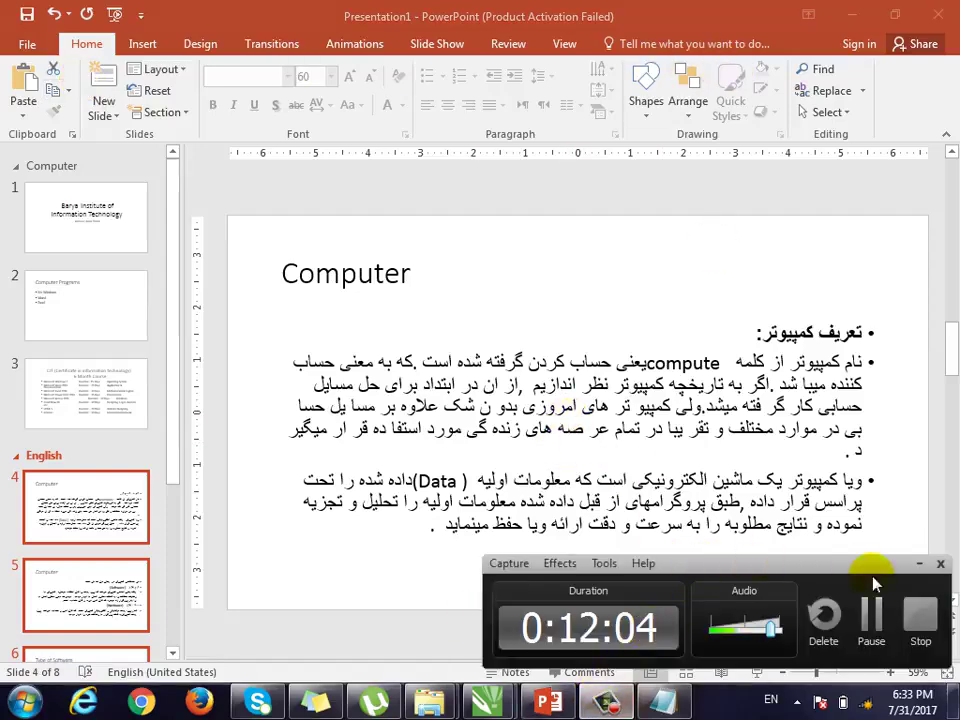